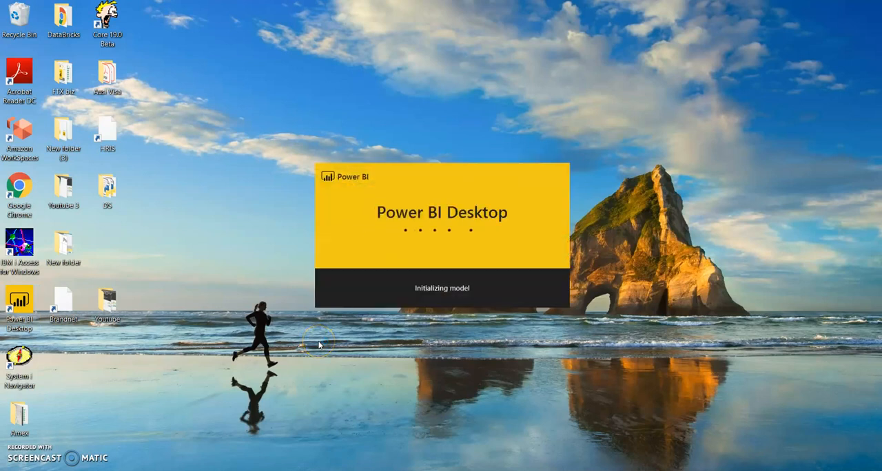
- Switch to the Chrome window with the Australian government weather search and open the Bureau of Meteorology website
{"action": "mouse_move", "coordinate": [383, 470]}
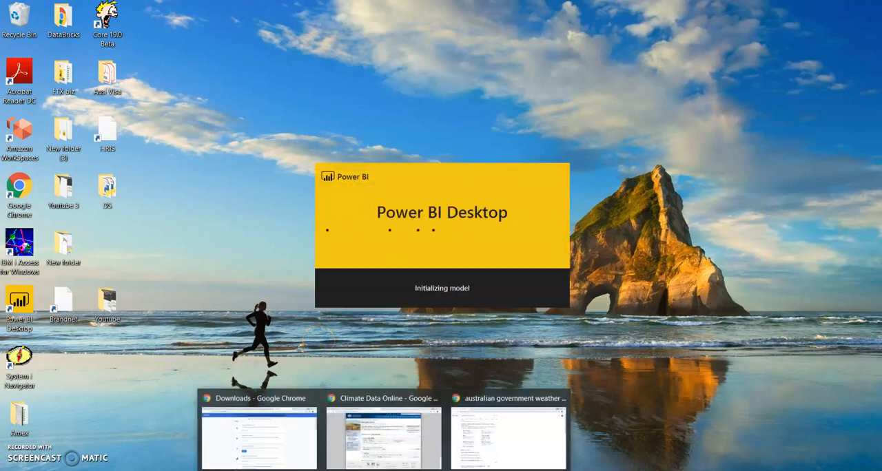
{"action": "left_click", "coordinate": [516, 455]}
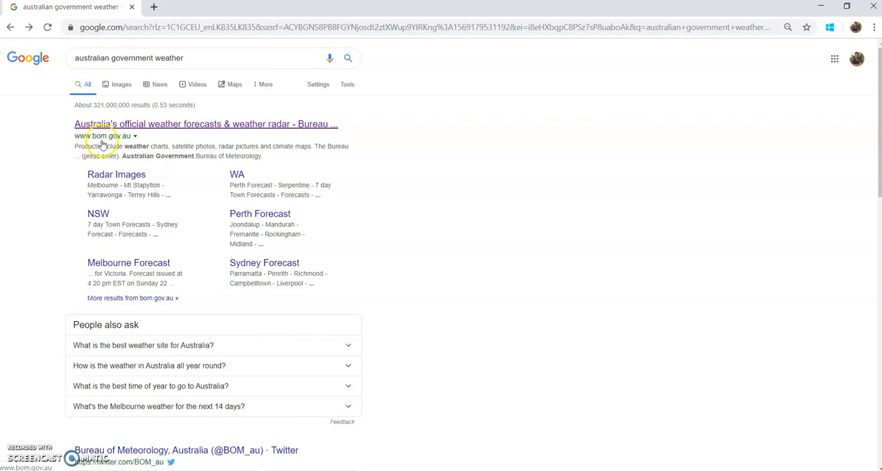
{"action": "left_click", "coordinate": [156, 126]}
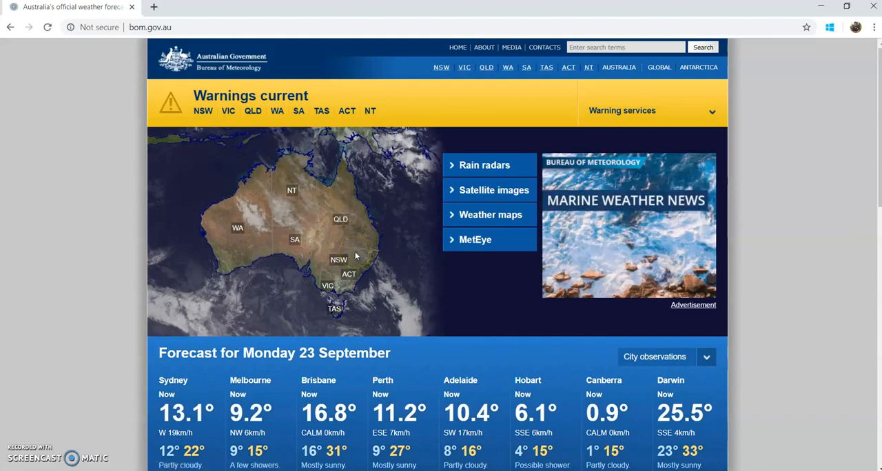
- Go to the Bureau of Meteorology's Climate Data Online page
{"action": "scroll", "coordinate": [356, 256], "scroll_direction": "down", "scroll_amount": 7}
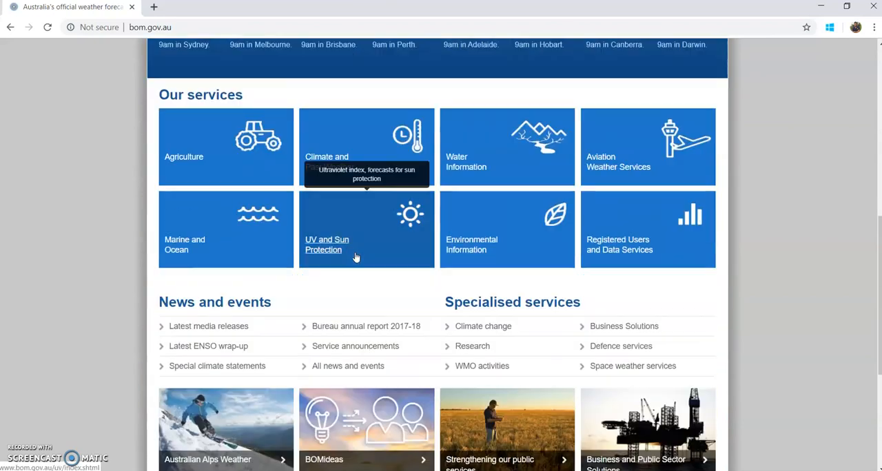
{"action": "scroll", "coordinate": [355, 256], "scroll_direction": "down", "scroll_amount": 3}
{"action": "scroll", "coordinate": [355, 257], "scroll_direction": "down", "scroll_amount": 1}
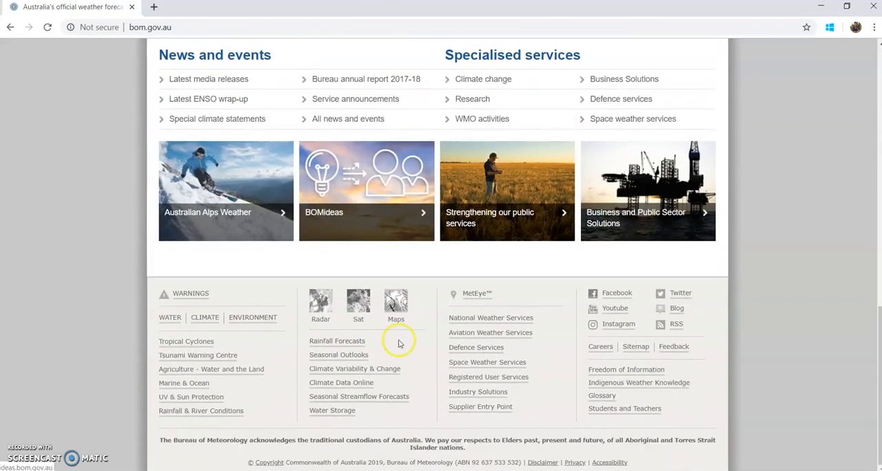
{"action": "left_click", "coordinate": [348, 387]}
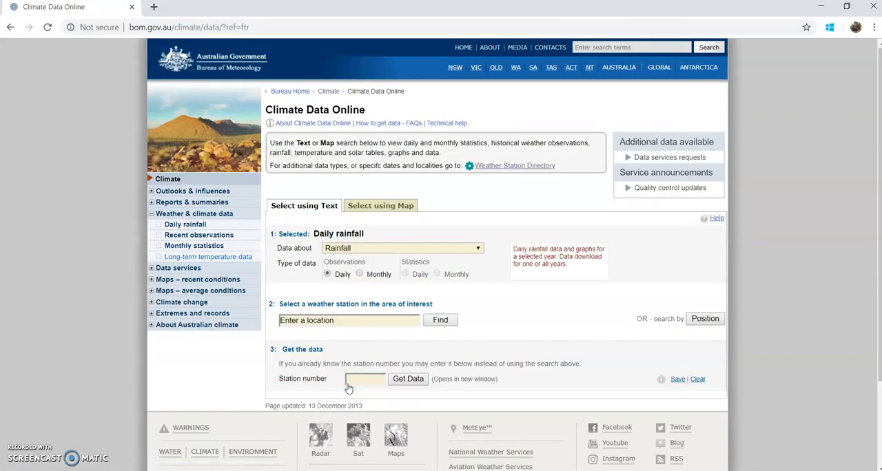
- Choose Rainfall as the kind of climate data to retrieve
{"action": "left_click", "coordinate": [352, 249]}
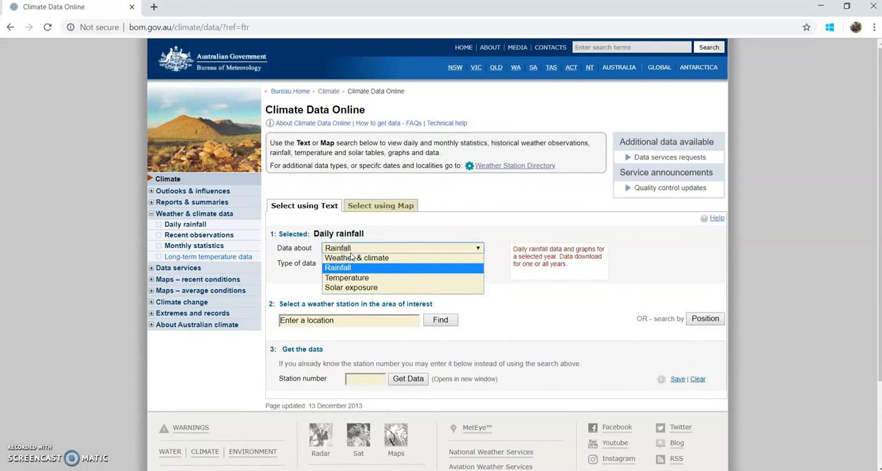
{"action": "left_click", "coordinate": [353, 258]}
{"action": "left_click", "coordinate": [337, 268]}
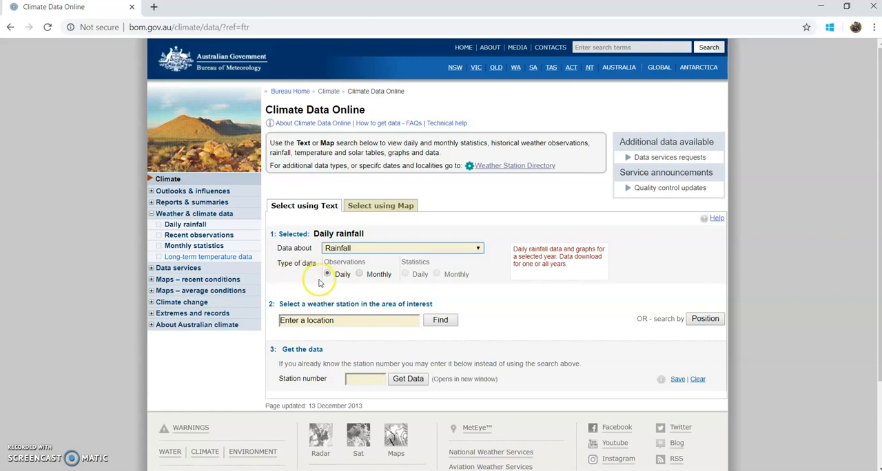
- Search for weather stations in the area of Moorabbin by pasting the town name as the location
{"action": "left_click", "coordinate": [345, 320]}
{"action": "right_click", "coordinate": [346, 320]}
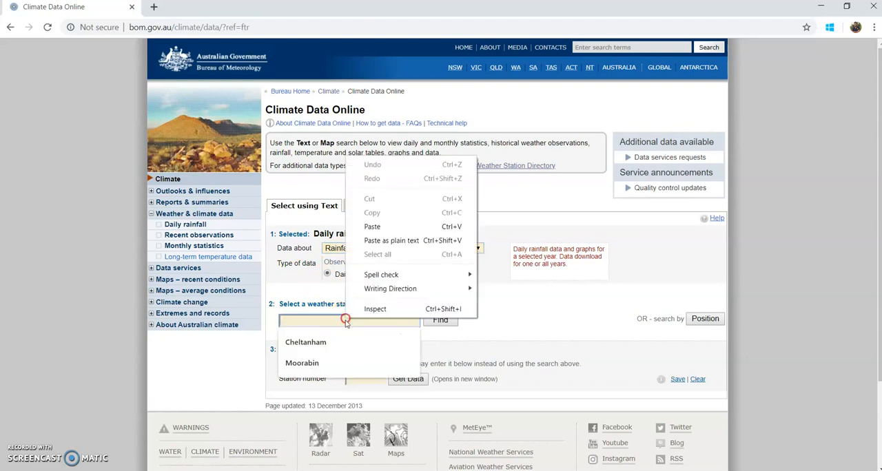
{"action": "left_click", "coordinate": [370, 243]}
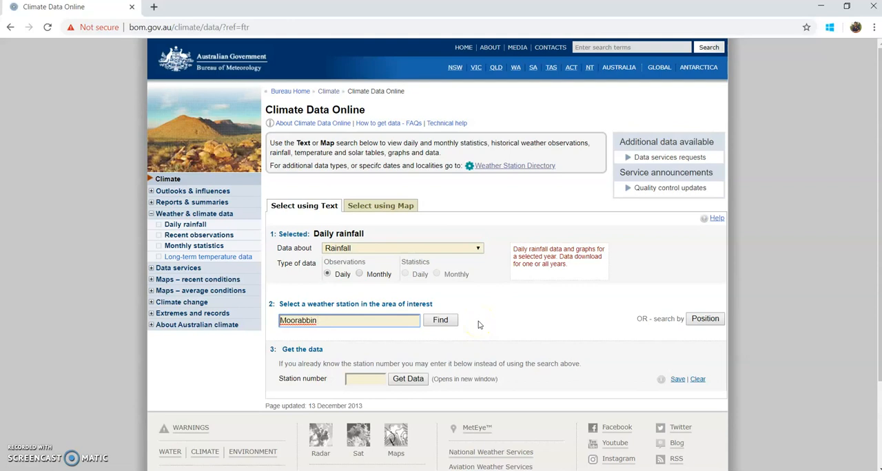
{"action": "left_click", "coordinate": [446, 321]}
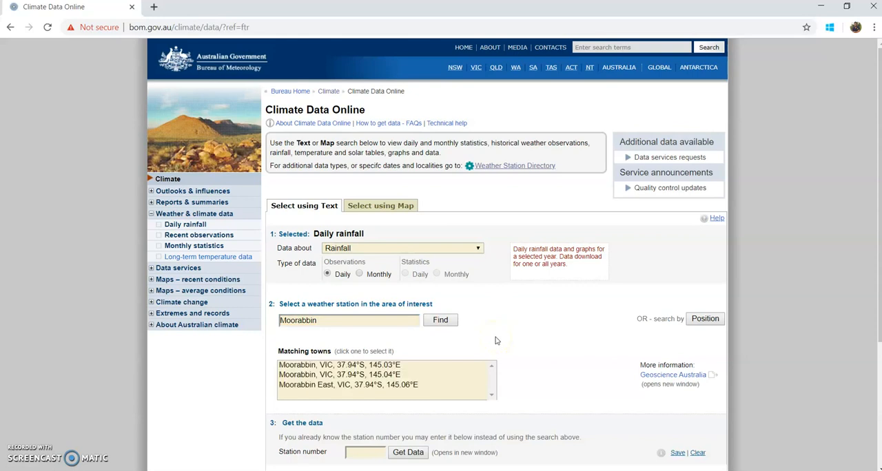
- Select the matching town Moorabbin, VIC, 37.94°S, 145.03°E and its nearby station 086077 Moorabbin Airport
{"action": "scroll", "coordinate": [494, 341], "scroll_direction": "down", "scroll_amount": 3}
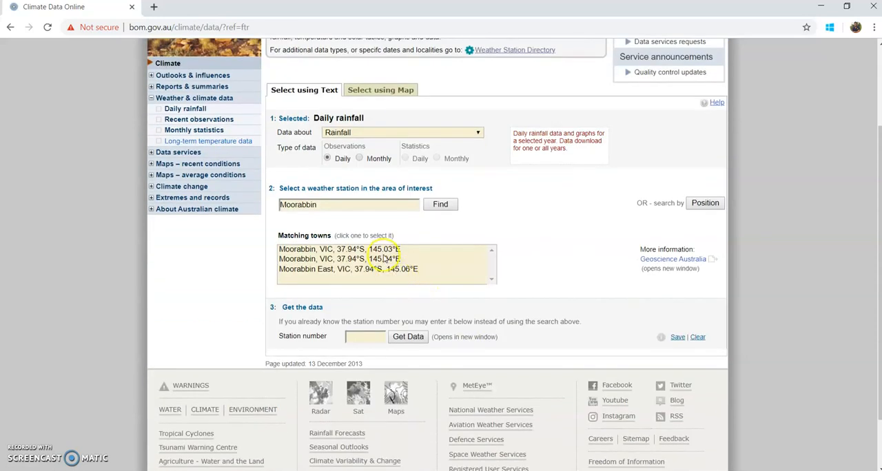
{"action": "left_click", "coordinate": [379, 249]}
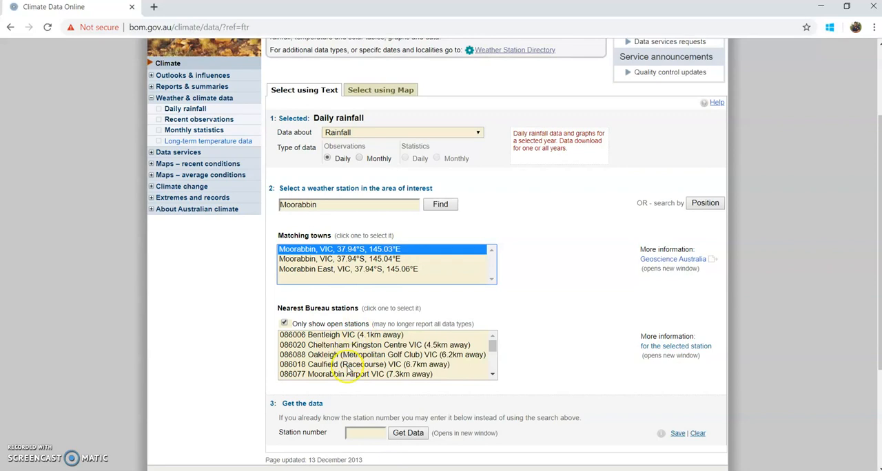
{"action": "left_click", "coordinate": [347, 366]}
{"action": "left_click", "coordinate": [391, 375]}
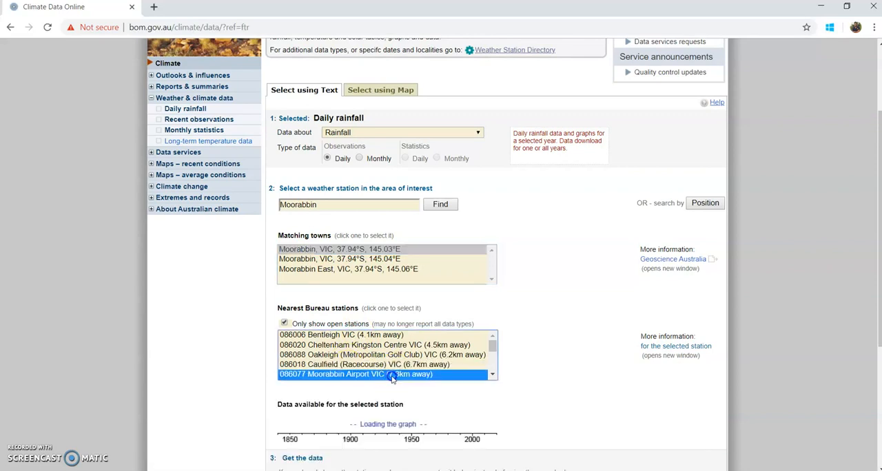
{"action": "scroll", "coordinate": [392, 379], "scroll_direction": "down", "scroll_amount": 3}
{"action": "scroll", "coordinate": [393, 380], "scroll_direction": "up", "scroll_amount": 3}
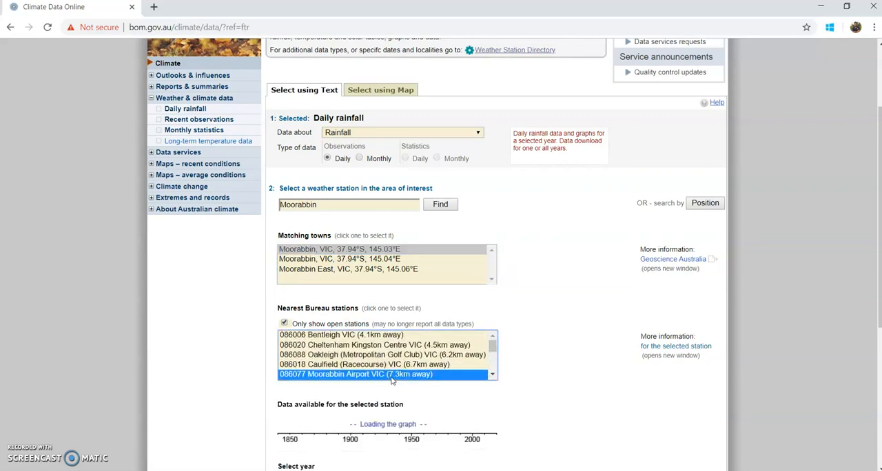
{"action": "scroll", "coordinate": [519, 401], "scroll_direction": "down", "scroll_amount": 1}
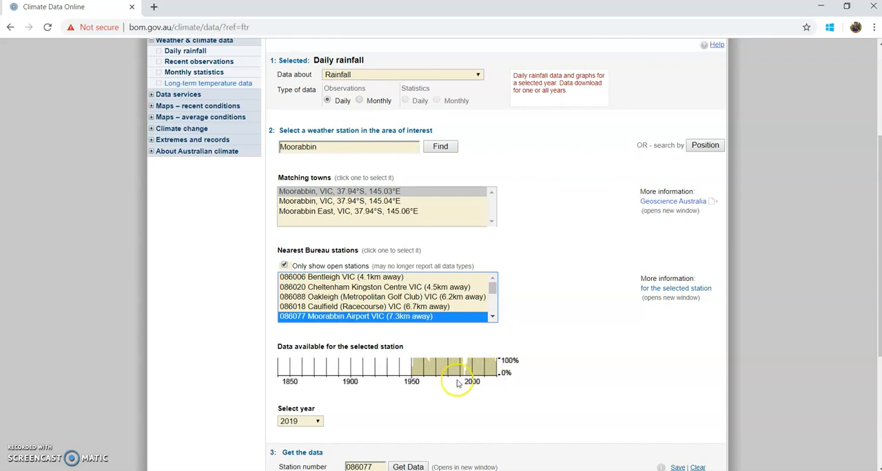
- Set the year to 2018 and get the daily rainfall data for the selected station
{"action": "scroll", "coordinate": [448, 376], "scroll_direction": "down", "scroll_amount": 1}
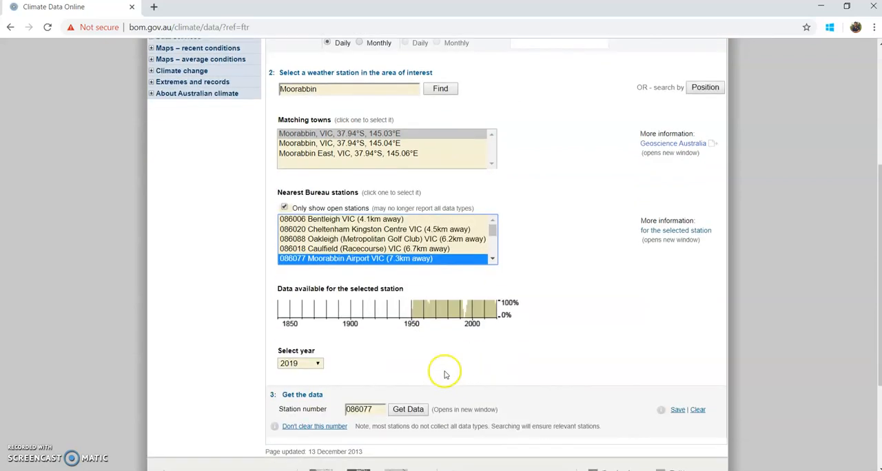
{"action": "left_click", "coordinate": [292, 364]}
{"action": "left_click", "coordinate": [288, 173]}
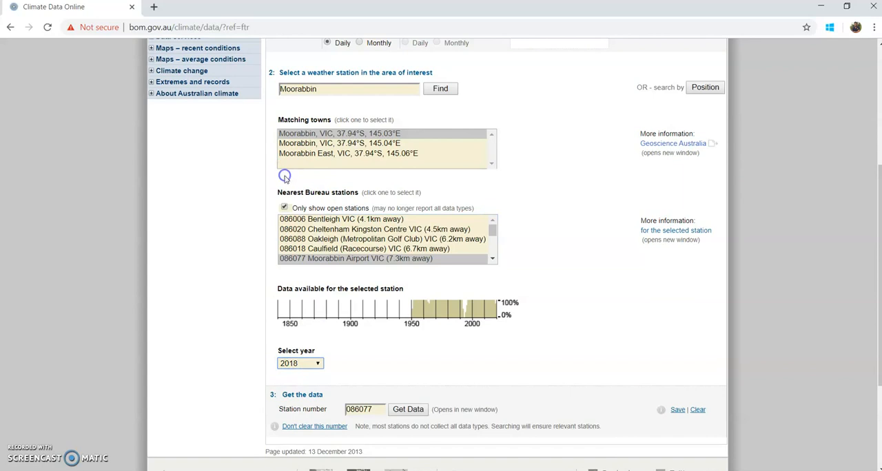
{"action": "scroll", "coordinate": [365, 358], "scroll_direction": "down", "scroll_amount": 2}
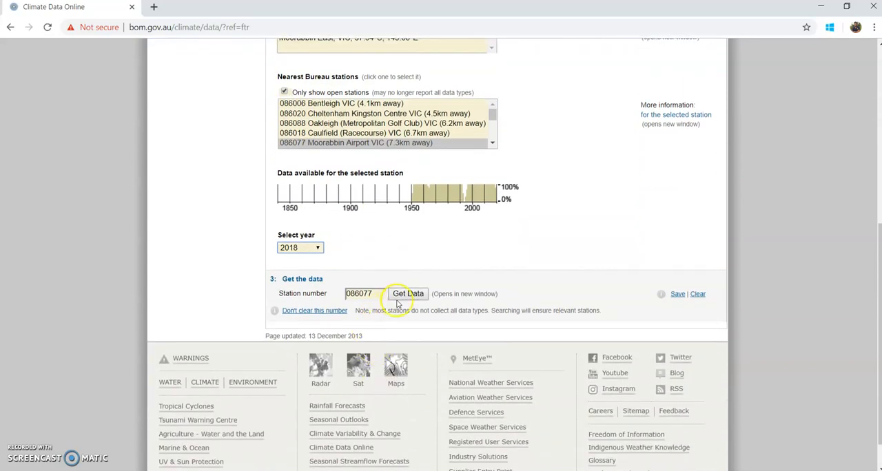
{"action": "left_click", "coordinate": [398, 296]}
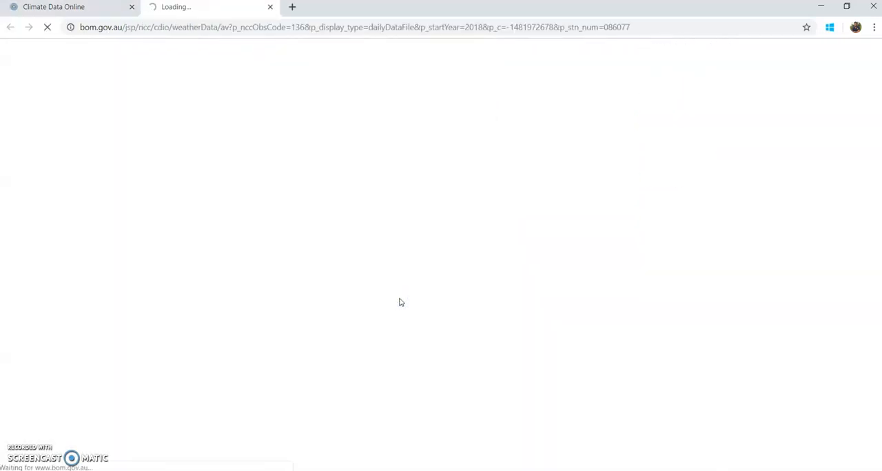
- Examine the 2018 daily rainfall table for Moorabbin Airport, including its month columns, day rows and year selection
{"action": "scroll", "coordinate": [432, 327], "scroll_direction": "down", "scroll_amount": 1}
{"action": "scroll", "coordinate": [430, 329], "scroll_direction": "down", "scroll_amount": 1}
{"action": "scroll", "coordinate": [431, 329], "scroll_direction": "up", "scroll_amount": 1}
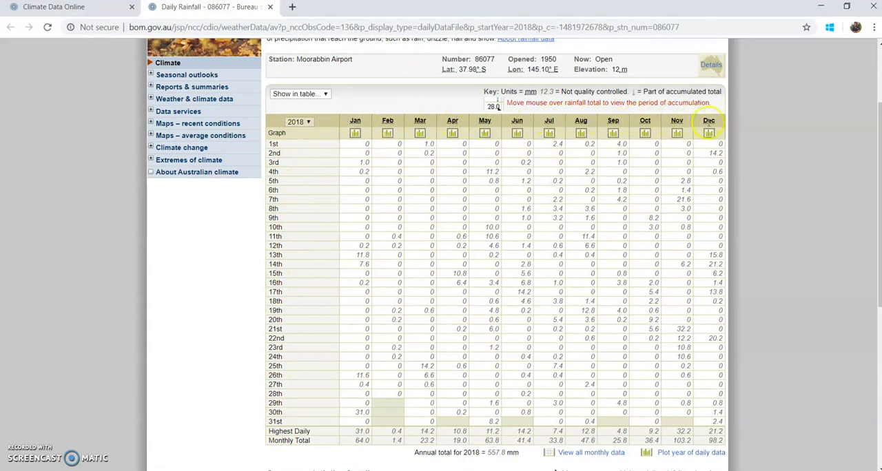
{"action": "scroll", "coordinate": [569, 213], "scroll_direction": "up", "scroll_amount": 1}
{"action": "scroll", "coordinate": [401, 191], "scroll_direction": "down", "scroll_amount": 2}
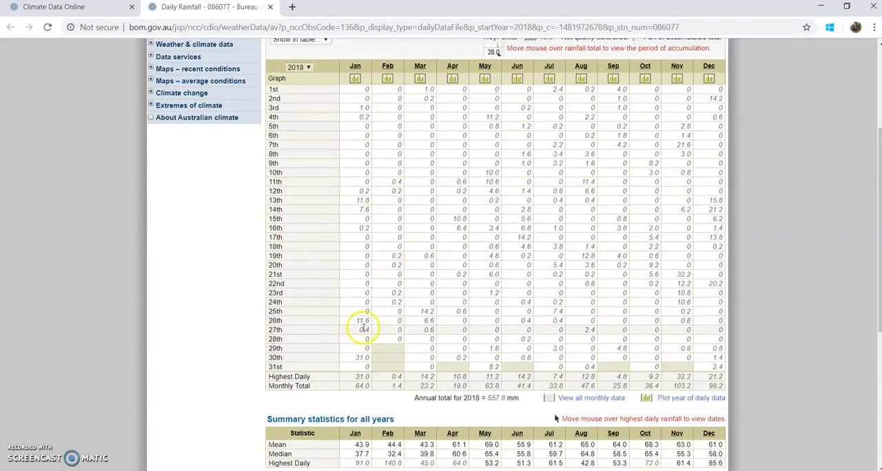
{"action": "scroll", "coordinate": [363, 330], "scroll_direction": "up", "scroll_amount": 2}
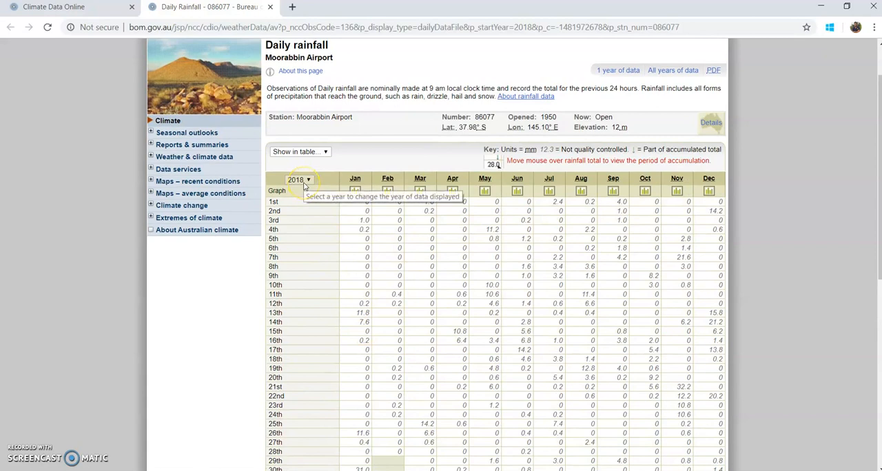
{"action": "scroll", "coordinate": [310, 195], "scroll_direction": "down", "scroll_amount": 1}
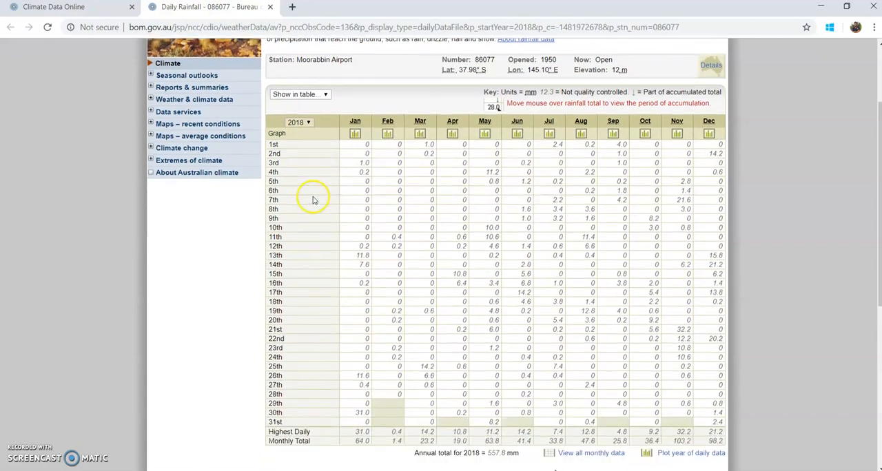
- Copy the full URL of the Moorabbin Airport daily rainfall page
{"action": "left_click", "coordinate": [350, 28]}
{"action": "right_click", "coordinate": [350, 31]}
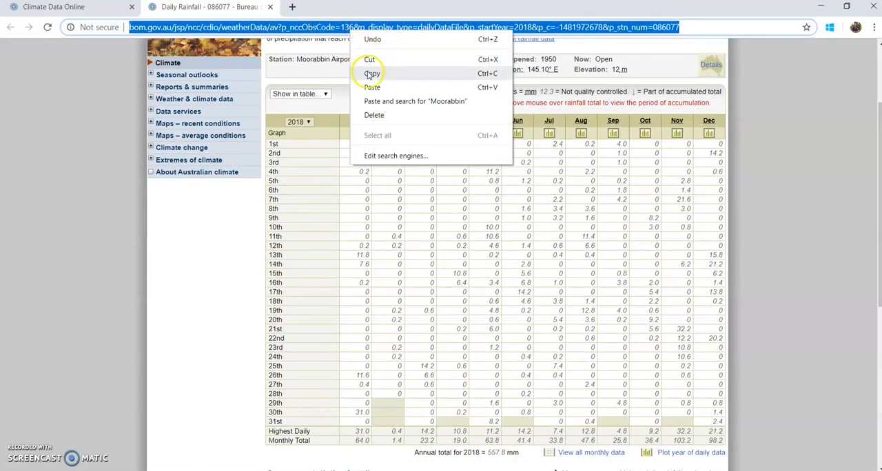
{"action": "left_click", "coordinate": [367, 73]}
- Switch to Power BI Desktop, dismiss its start screen and begin importing data from a Web source
{"action": "left_click", "coordinate": [821, 6]}
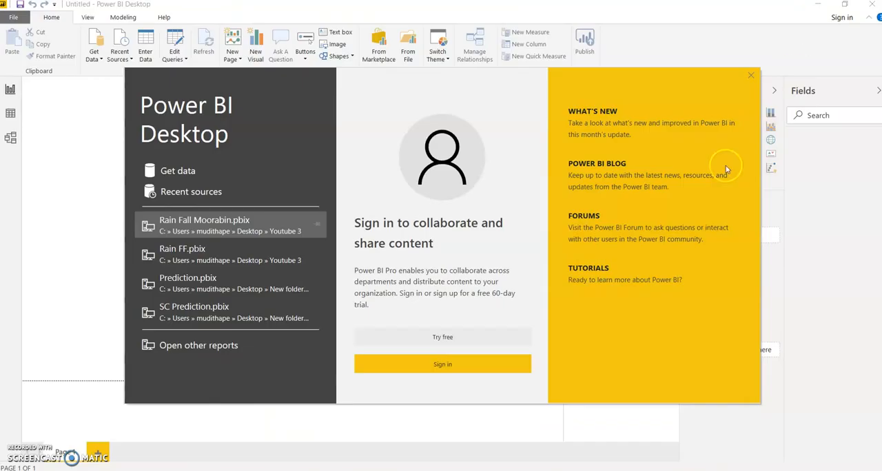
{"action": "left_click", "coordinate": [751, 76]}
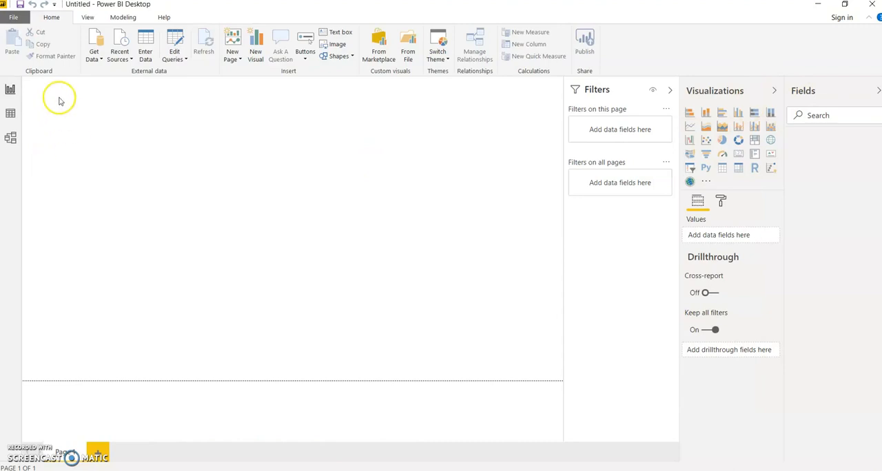
{"action": "left_click", "coordinate": [97, 62]}
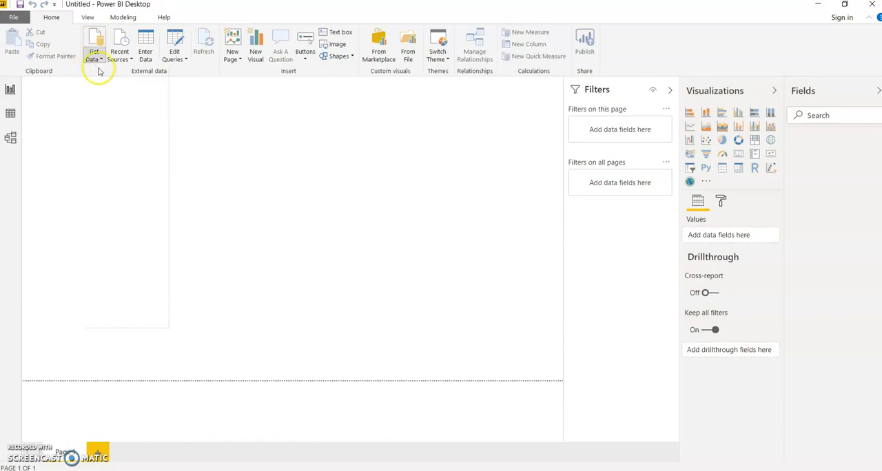
{"action": "left_click", "coordinate": [235, 132]}
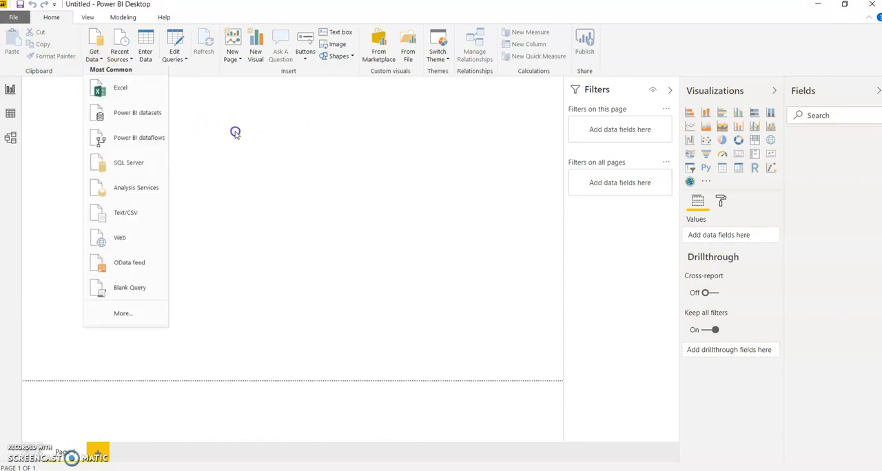
{"action": "left_click", "coordinate": [95, 52]}
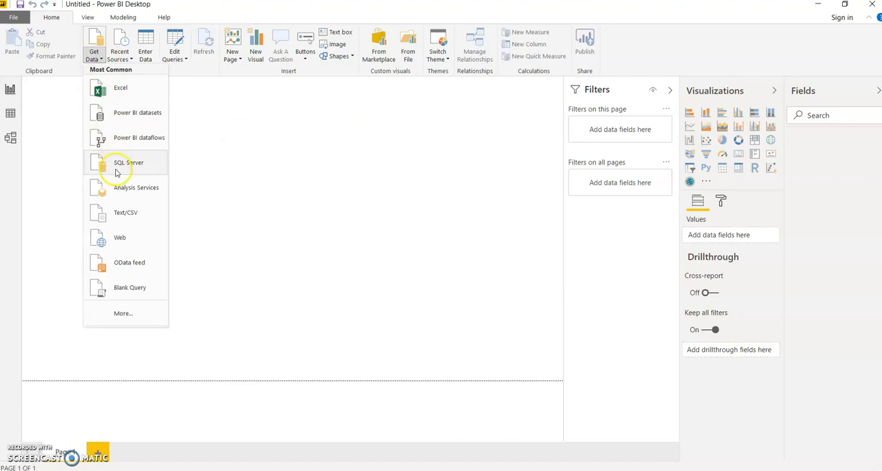
{"action": "left_click", "coordinate": [121, 241]}
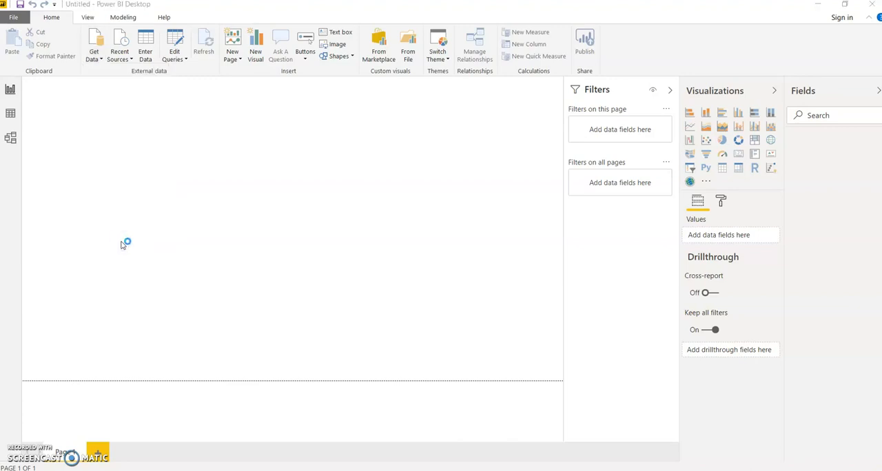
- Paste the copied rainfall page URL as the web source address and connect to it
{"action": "left_click", "coordinate": [266, 239]}
{"action": "right_click", "coordinate": [269, 241]}
{"action": "left_click", "coordinate": [292, 287]}
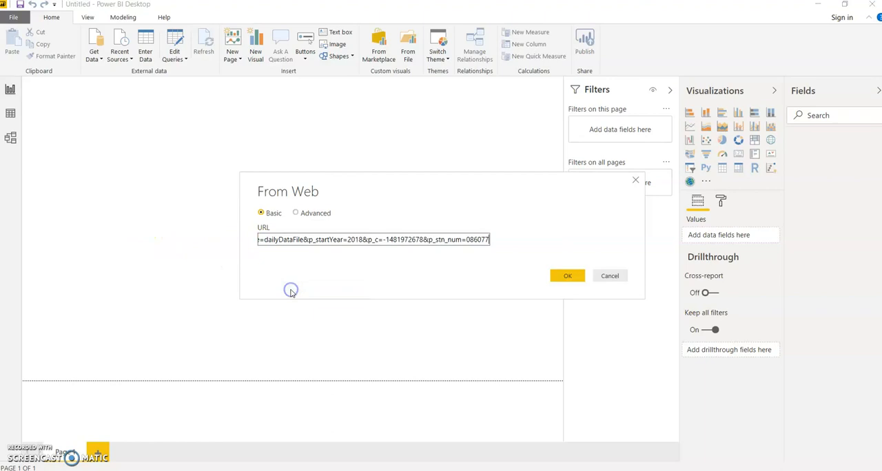
{"action": "left_click", "coordinate": [574, 278]}
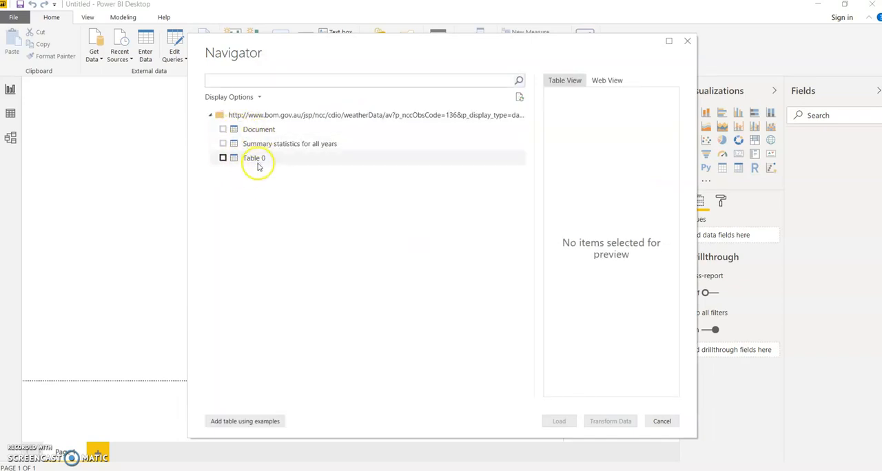
- Preview the Document and Summary statistics for all years tables found on the rainfall page
{"action": "left_click", "coordinate": [222, 130]}
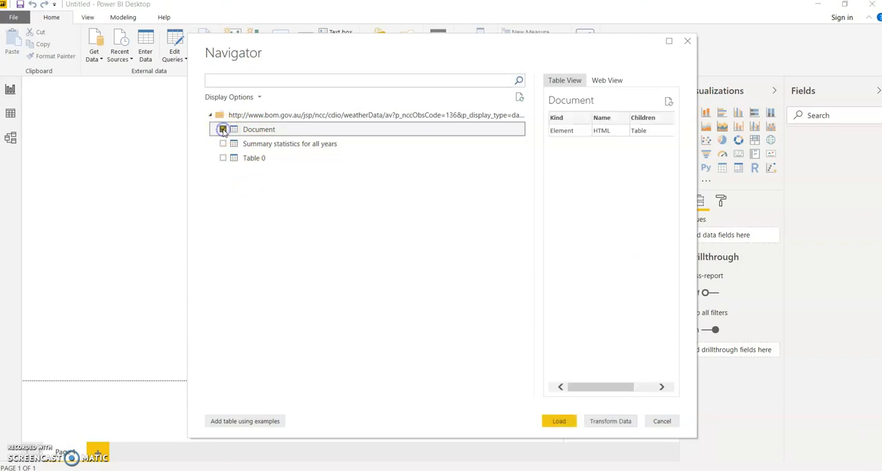
{"action": "left_click", "coordinate": [222, 129]}
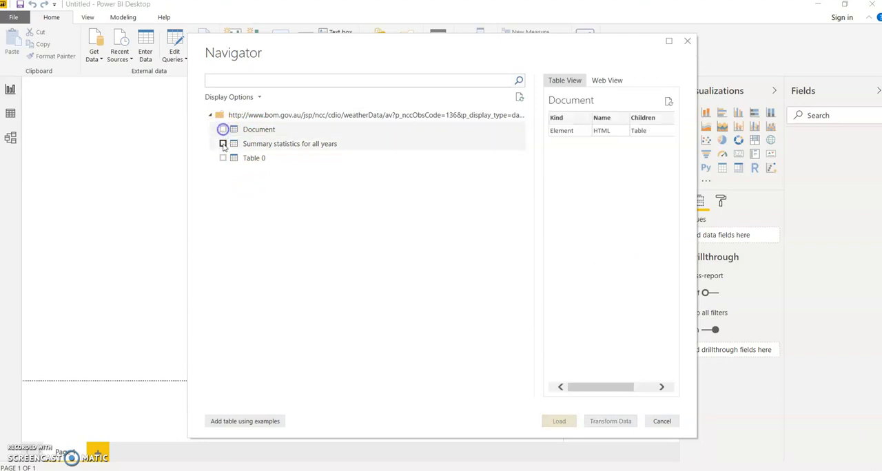
{"action": "left_click", "coordinate": [222, 144]}
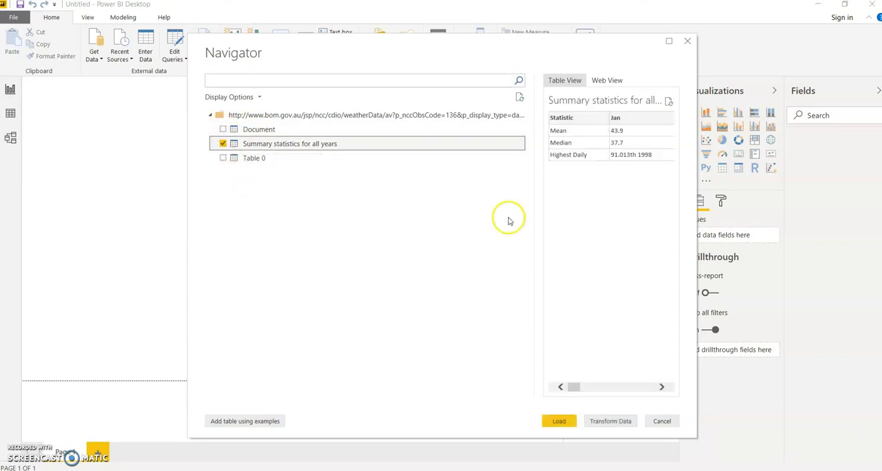
{"action": "mouse_move", "coordinate": [575, 387]}
{"action": "left_mouse_down"}
{"action": "mouse_move", "coordinate": [659, 397]}
{"action": "mouse_move", "coordinate": [572, 388]}
{"action": "left_mouse_up"}
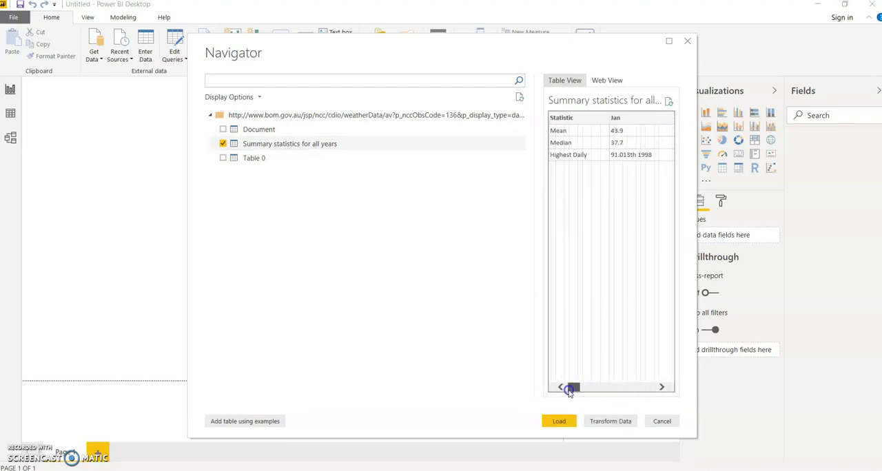
- Select only Table 0 for import, check its preview and open it for data transformation
{"action": "left_click", "coordinate": [222, 158]}
{"action": "left_click", "coordinate": [223, 143]}
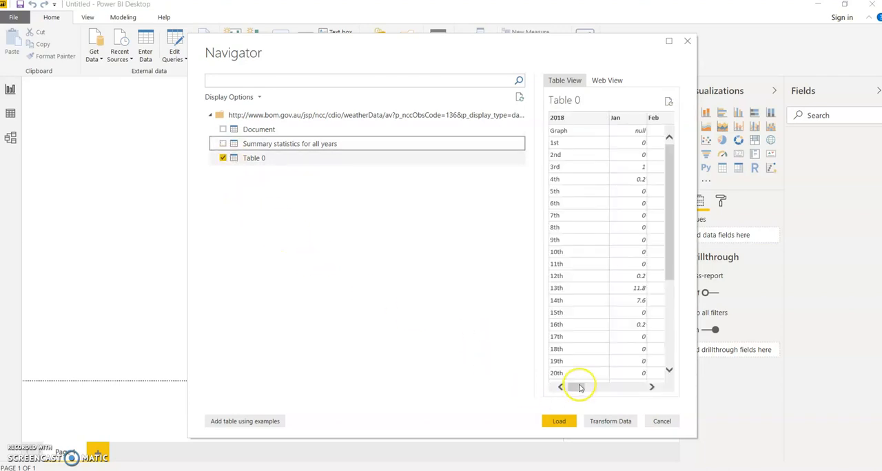
{"action": "mouse_move", "coordinate": [583, 386]}
{"action": "left_mouse_down"}
{"action": "mouse_move", "coordinate": [659, 387]}
{"action": "mouse_move", "coordinate": [572, 387]}
{"action": "left_mouse_up"}
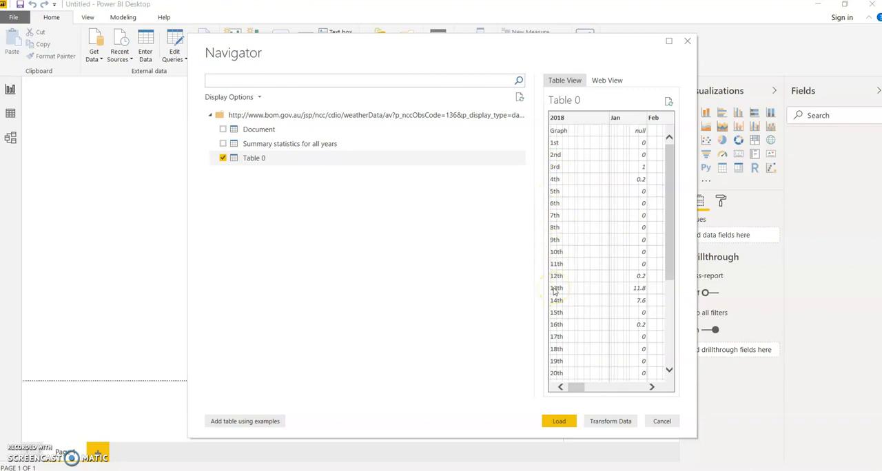
{"action": "left_click", "coordinate": [605, 424]}
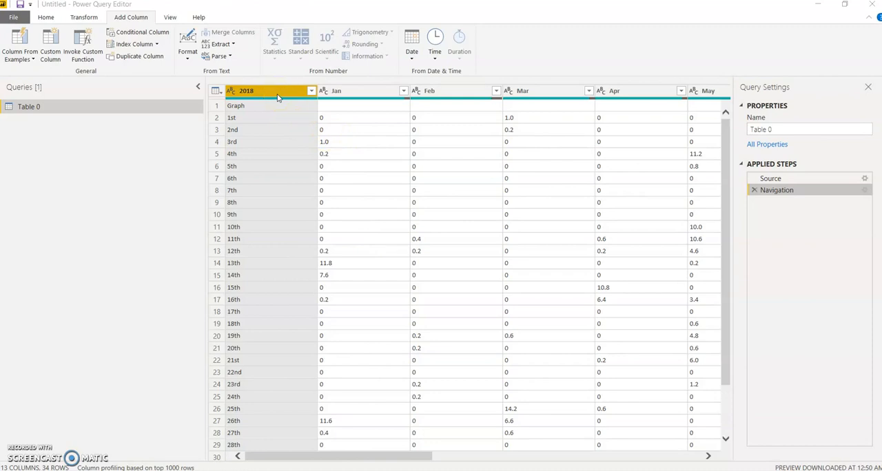
- Rename the 2018 column to Day and filter out its Graph, Highest Daily and Monthly Total rows
{"action": "double_click", "coordinate": [244, 96]}
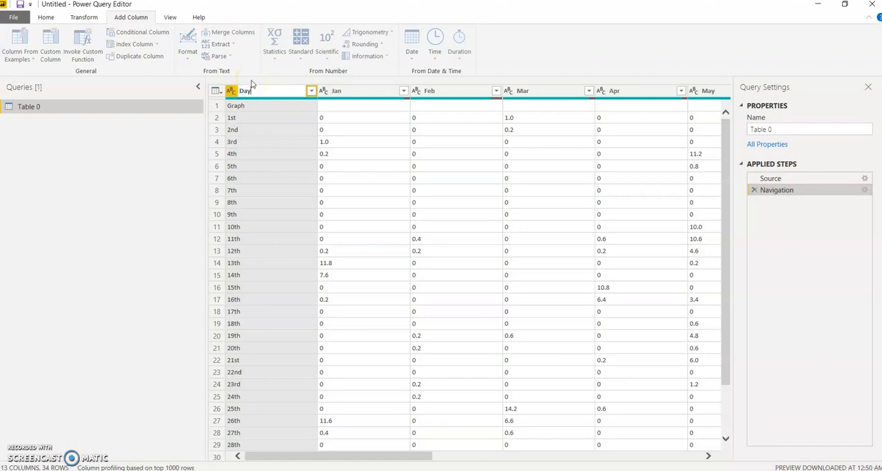
{"action": "key", "text": "Return"}
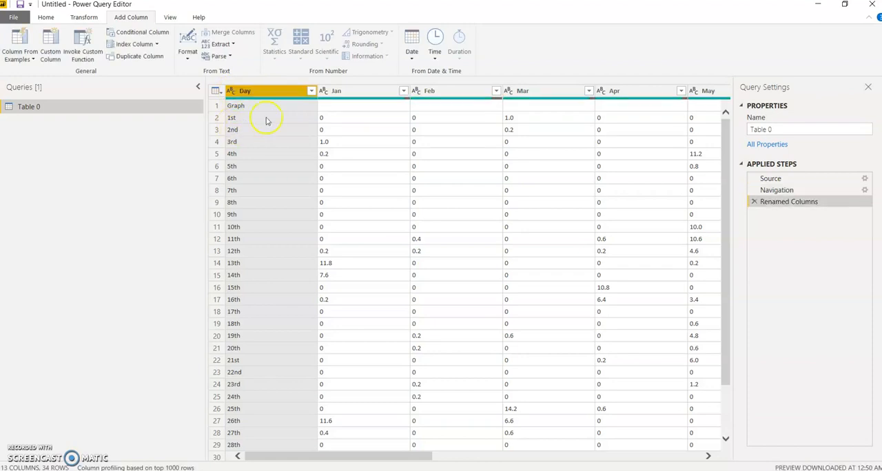
{"action": "left_click", "coordinate": [311, 91]}
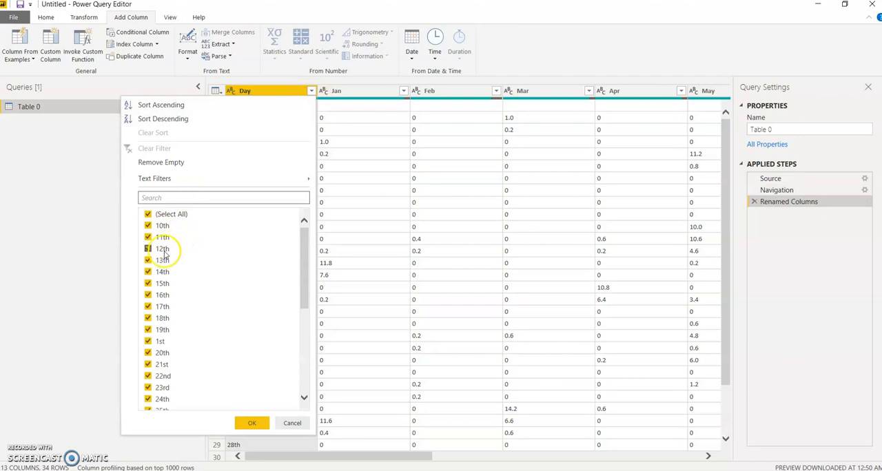
{"action": "scroll", "coordinate": [264, 278], "scroll_direction": "down", "scroll_amount": 5}
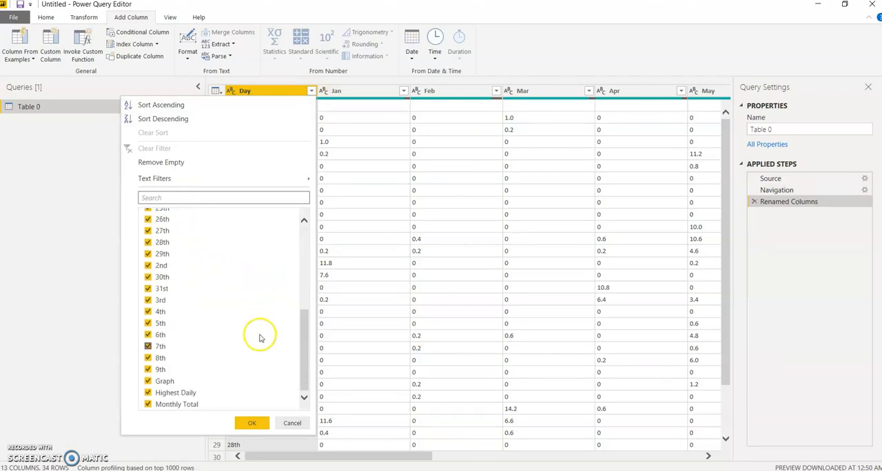
{"action": "left_click", "coordinate": [163, 394]}
{"action": "left_click", "coordinate": [164, 382]}
{"action": "left_click", "coordinate": [167, 404]}
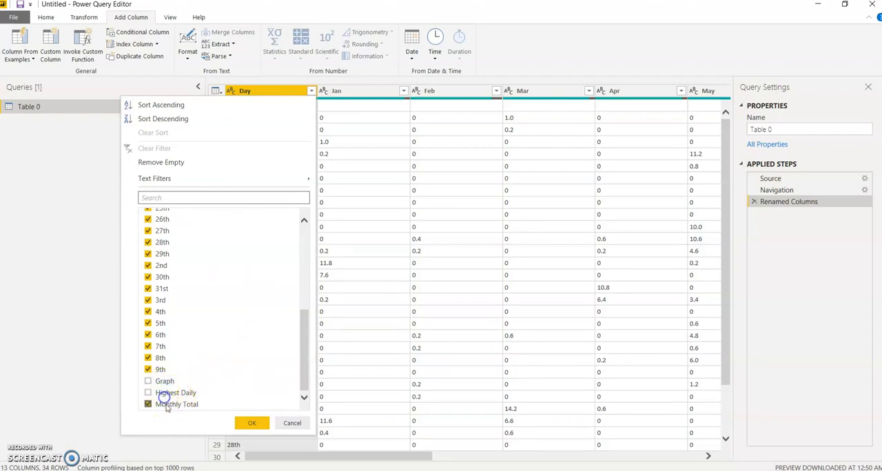
{"action": "scroll", "coordinate": [272, 364], "scroll_direction": "up", "scroll_amount": 6}
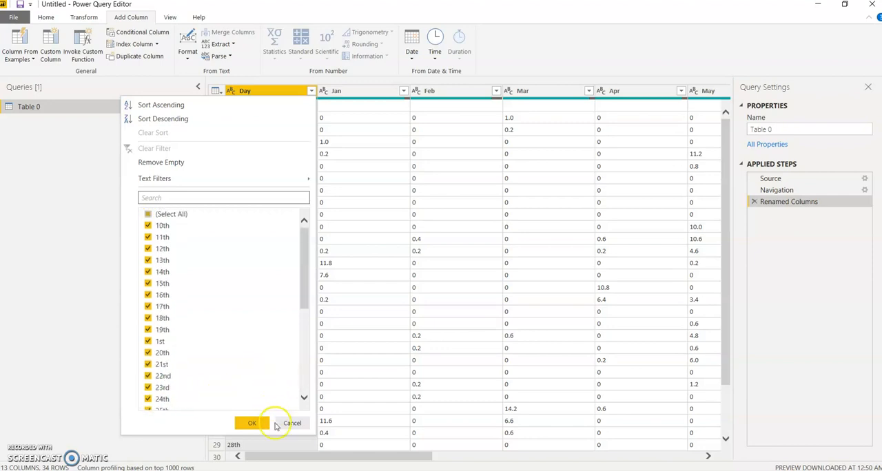
{"action": "scroll", "coordinate": [226, 368], "scroll_direction": "down", "scroll_amount": 6}
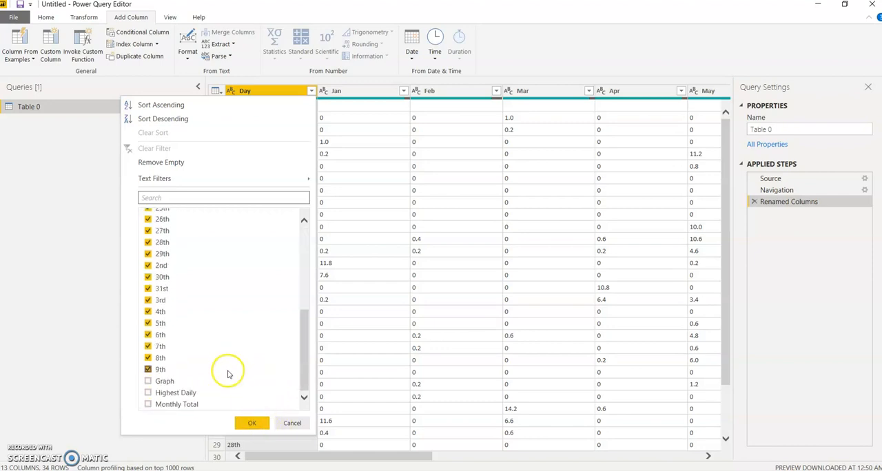
{"action": "left_click", "coordinate": [241, 425]}
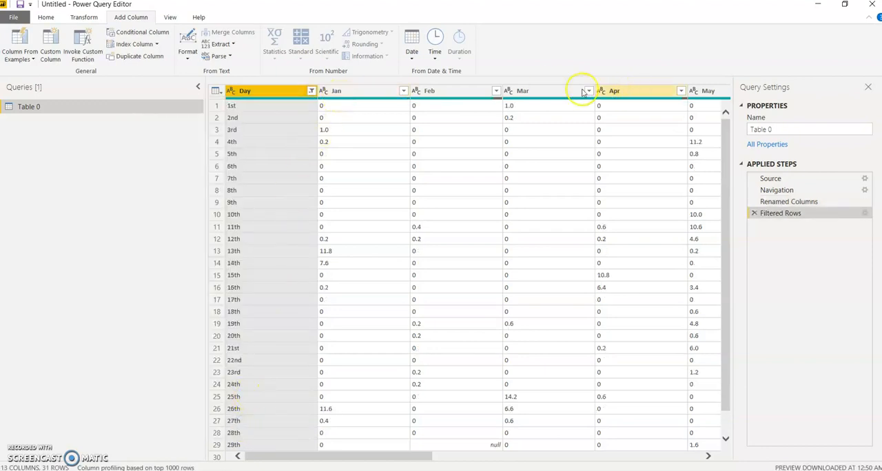
- Rename the month columns Jan through Dec in year-month form, from 2018-01 to 2018-12
{"action": "double_click", "coordinate": [335, 92]}
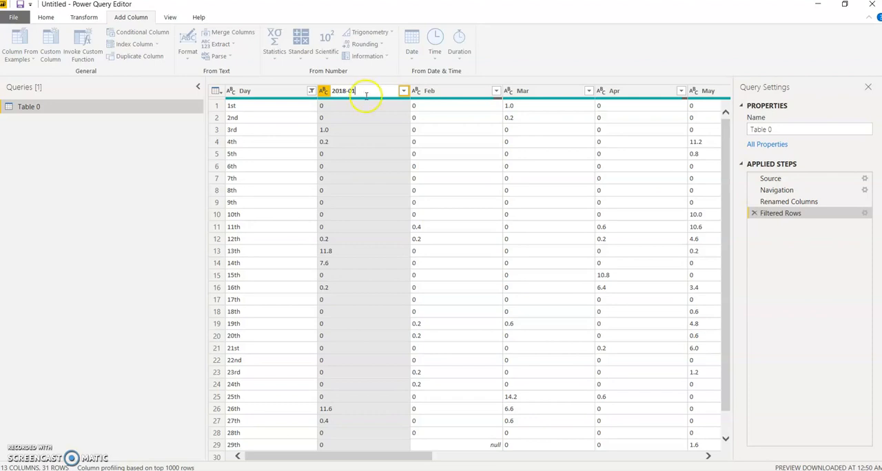
{"action": "double_click", "coordinate": [445, 91]}
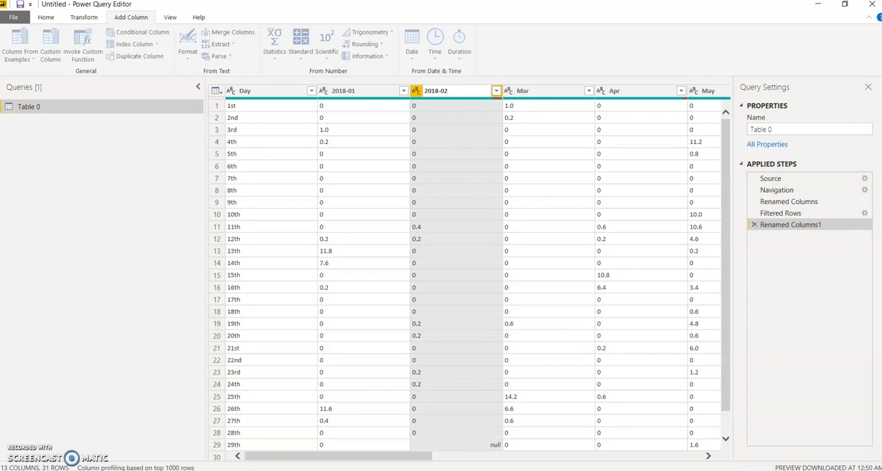
{"action": "left_click_drag", "start_coordinate": [303, 456], "coordinate": [582, 466]}
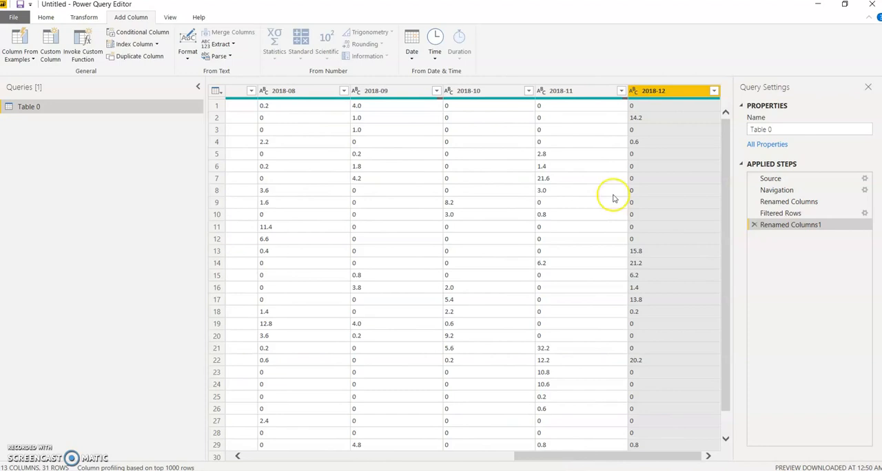
- Unpivot all twelve month columns, 2018-01 through 2018-12, leaving the Day column out of the selection
{"action": "left_click_drag", "start_coordinate": [667, 461], "coordinate": [317, 450]}
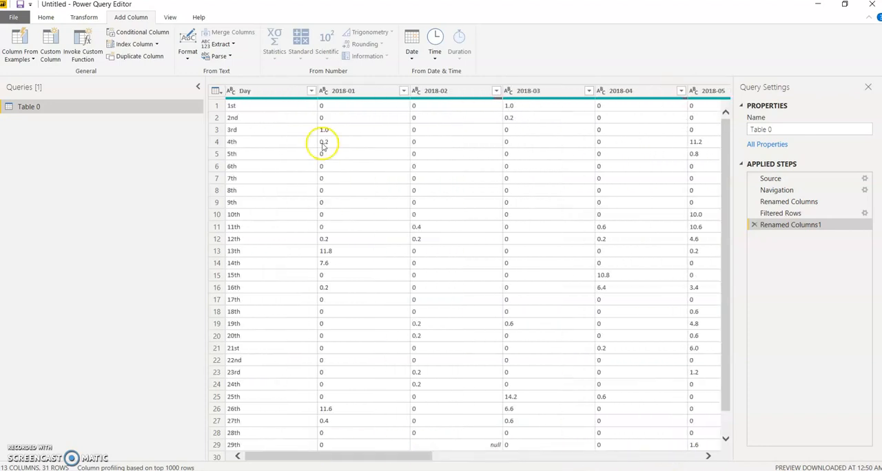
{"action": "left_click", "coordinate": [363, 97]}
{"action": "left_click", "coordinate": [421, 98]}
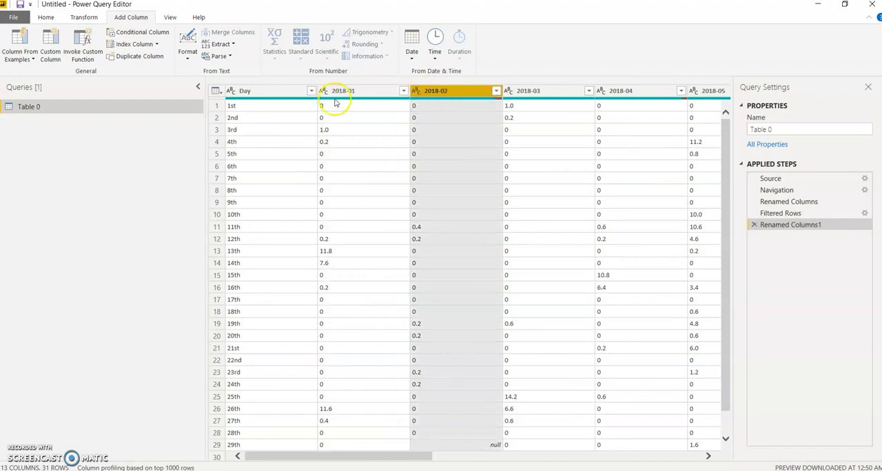
{"action": "left_click", "coordinate": [346, 93]}
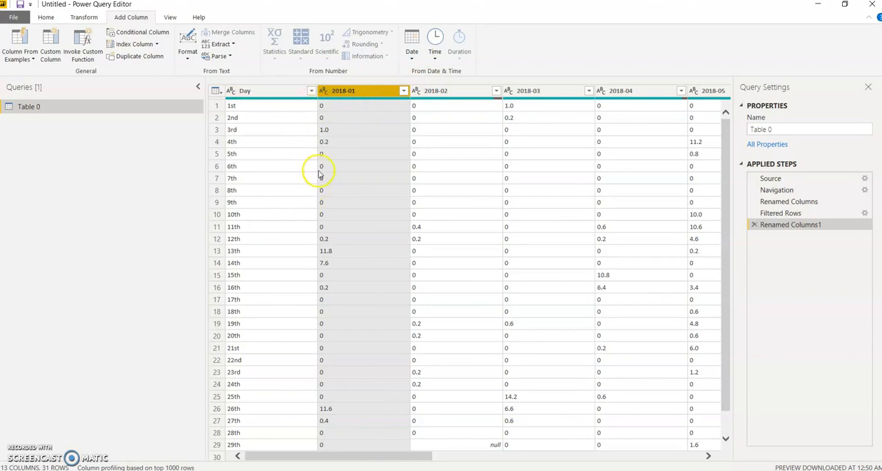
{"action": "left_click", "coordinate": [452, 97], "text": "ctrl"}
{"action": "left_click", "coordinate": [537, 92], "text": "ctrl"}
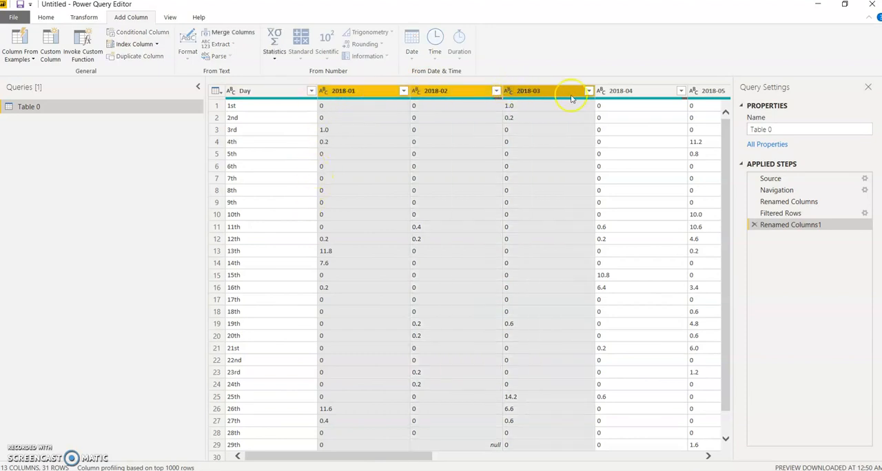
{"action": "left_click", "coordinate": [616, 97], "text": "ctrl"}
{"action": "left_click_drag", "start_coordinate": [422, 460], "coordinate": [545, 456]}
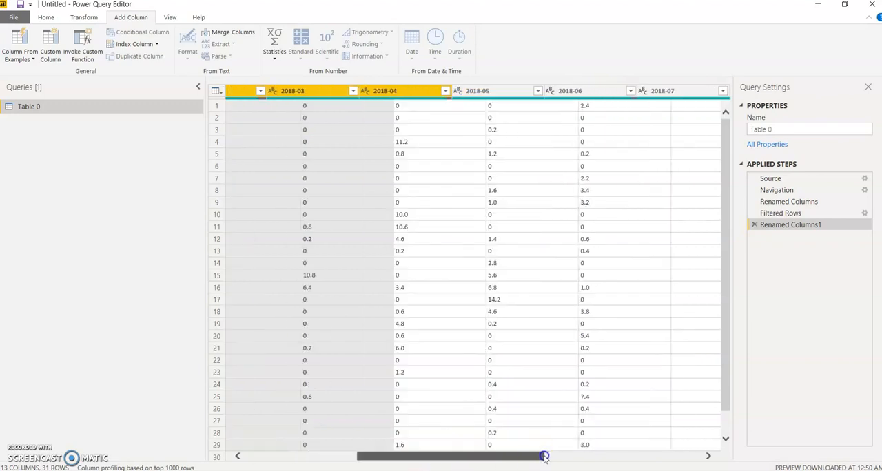
{"action": "left_click", "coordinate": [409, 92], "text": "ctrl"}
{"action": "left_click", "coordinate": [483, 89], "text": "ctrl"}
{"action": "left_click", "coordinate": [580, 89], "text": "ctrl"}
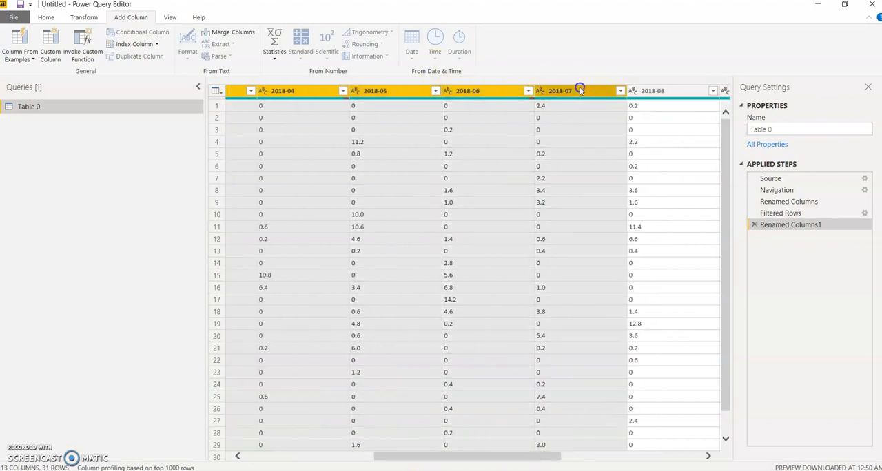
{"action": "left_click", "coordinate": [677, 93], "text": "ctrl"}
{"action": "left_click_drag", "start_coordinate": [556, 455], "coordinate": [675, 454]}
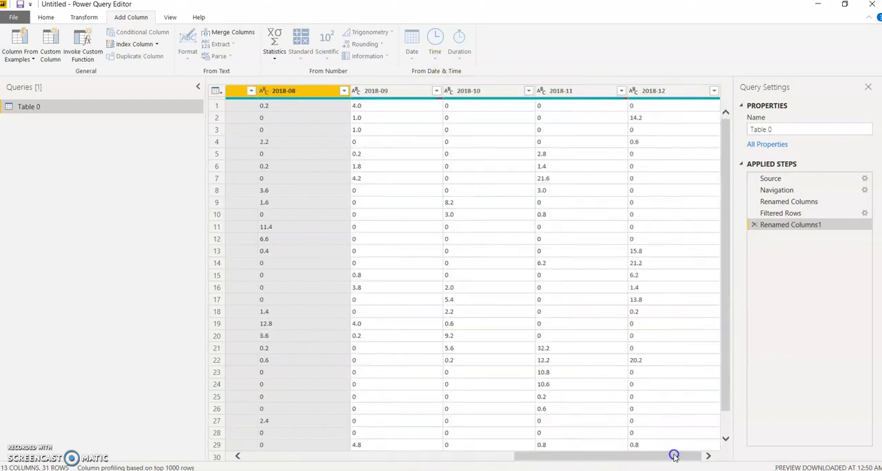
{"action": "left_click", "coordinate": [437, 95], "text": "ctrl"}
{"action": "left_click", "coordinate": [456, 94], "text": "ctrl"}
{"action": "left_click", "coordinate": [545, 92], "text": "ctrl"}
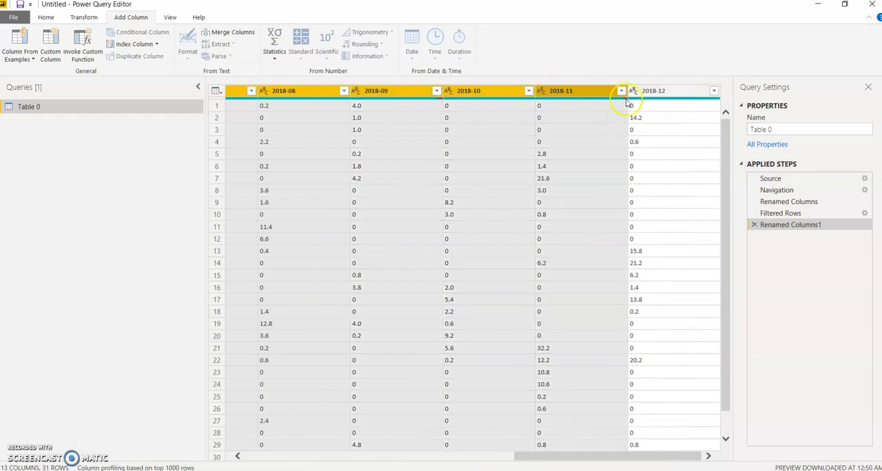
{"action": "left_click", "coordinate": [658, 96], "text": "ctrl"}
{"action": "right_click", "coordinate": [660, 99]}
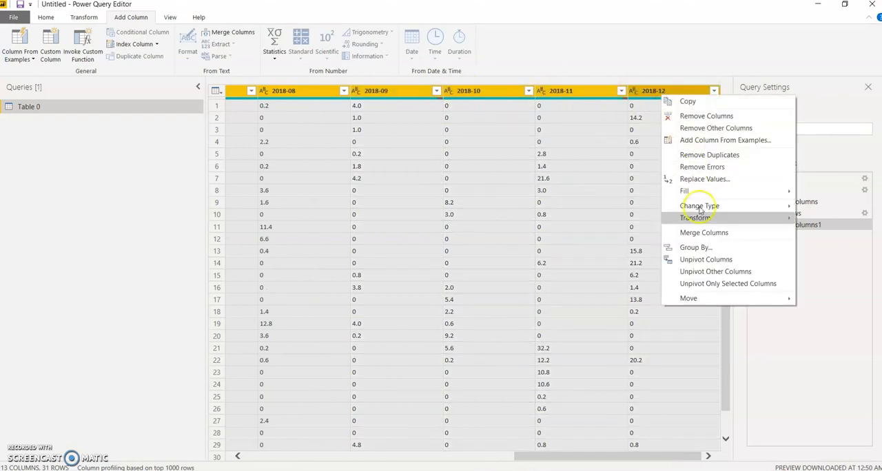
{"action": "left_click", "coordinate": [707, 260]}
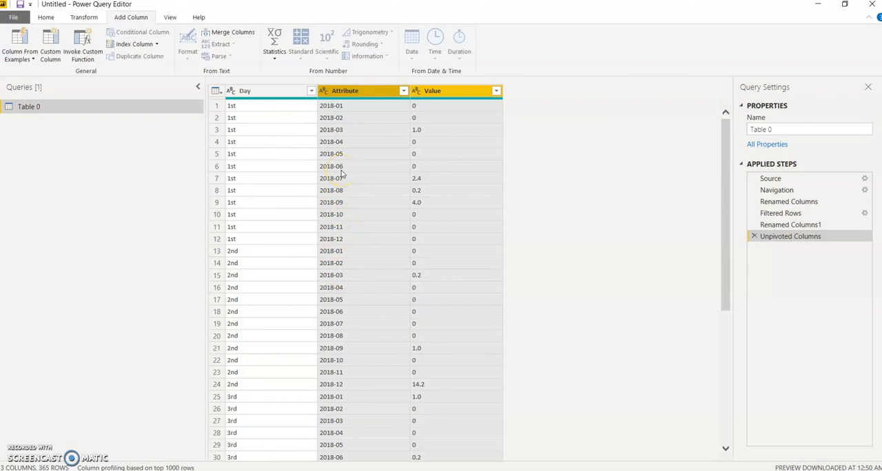
- Rename the Attribute column to Year_Month
{"action": "double_click", "coordinate": [355, 91]}
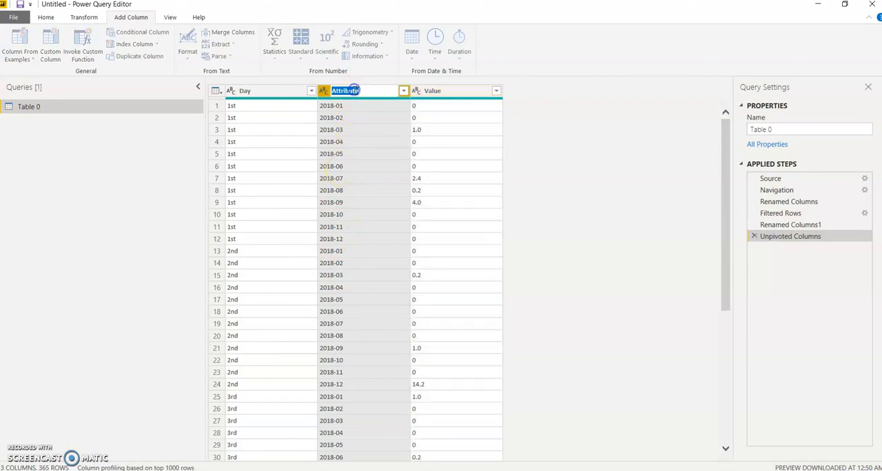
{"action": "type", "text": "Year_Month"}
{"action": "left_click", "coordinate": [525, 170]}
- Change the Value column's data type to Decimal Number and remove its error rows
{"action": "left_click", "coordinate": [452, 90]}
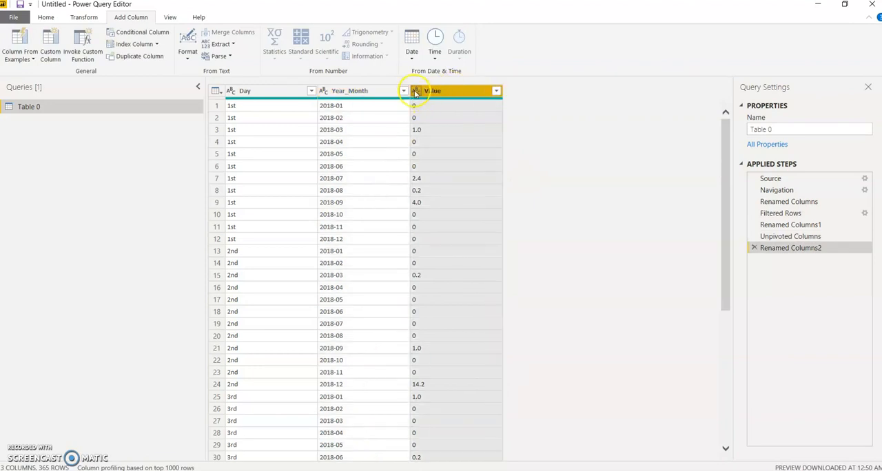
{"action": "left_click", "coordinate": [86, 19]}
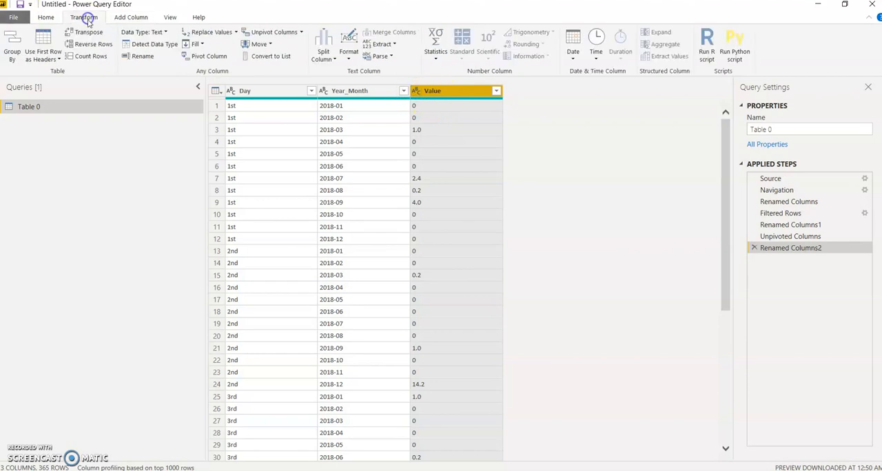
{"action": "left_click", "coordinate": [158, 34]}
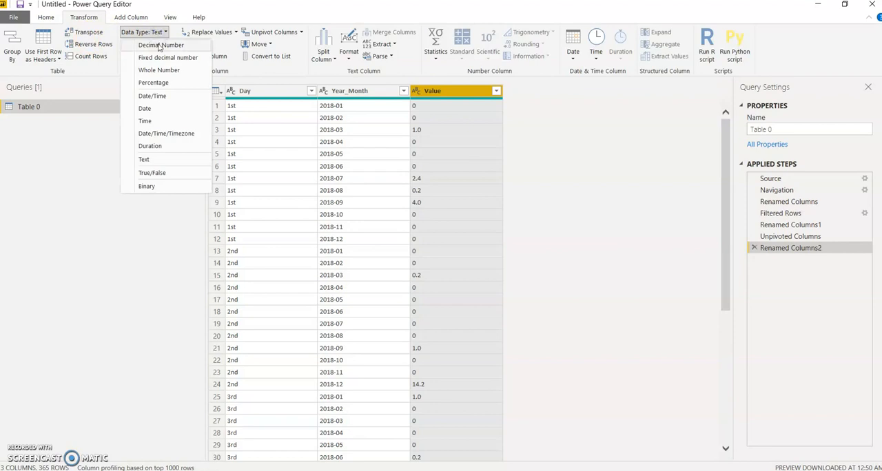
{"action": "left_click", "coordinate": [160, 46]}
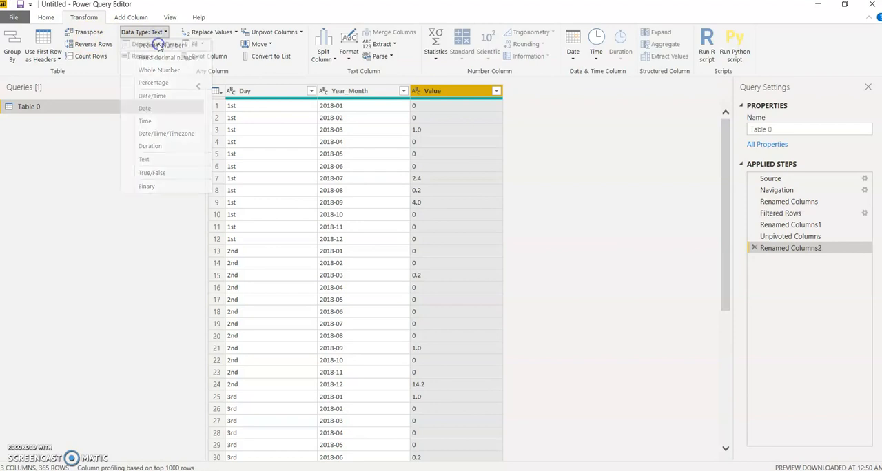
{"action": "right_click", "coordinate": [468, 97]}
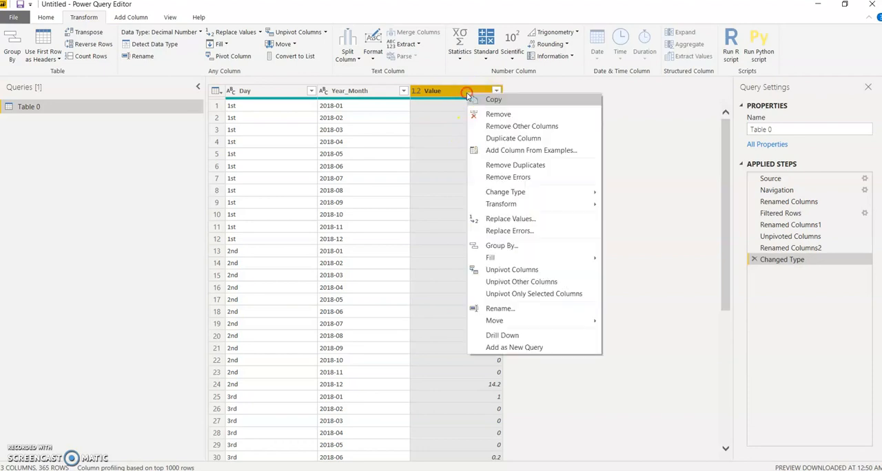
{"action": "left_click", "coordinate": [513, 181]}
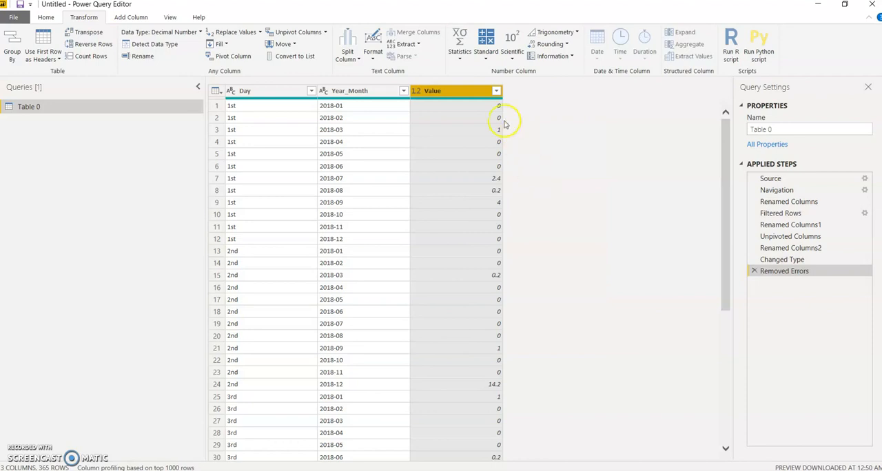
- Replace null with 0 in the Value column
{"action": "right_click", "coordinate": [476, 99]}
{"action": "right_click", "coordinate": [477, 94]}
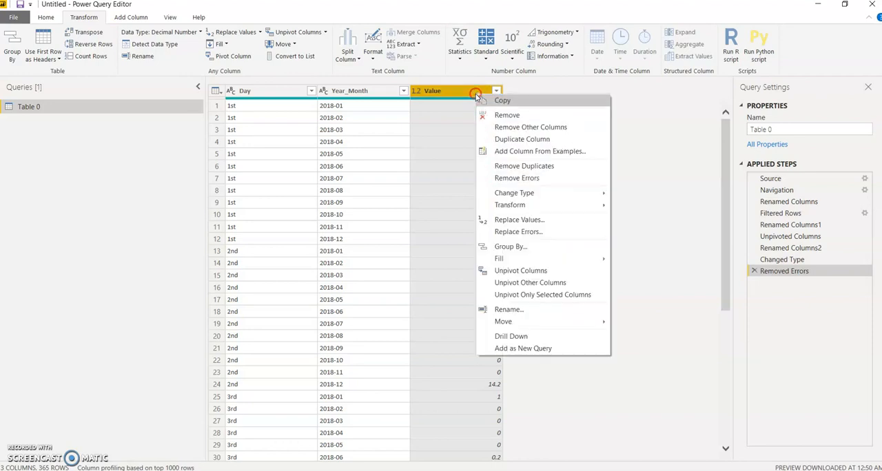
{"action": "left_click", "coordinate": [534, 222]}
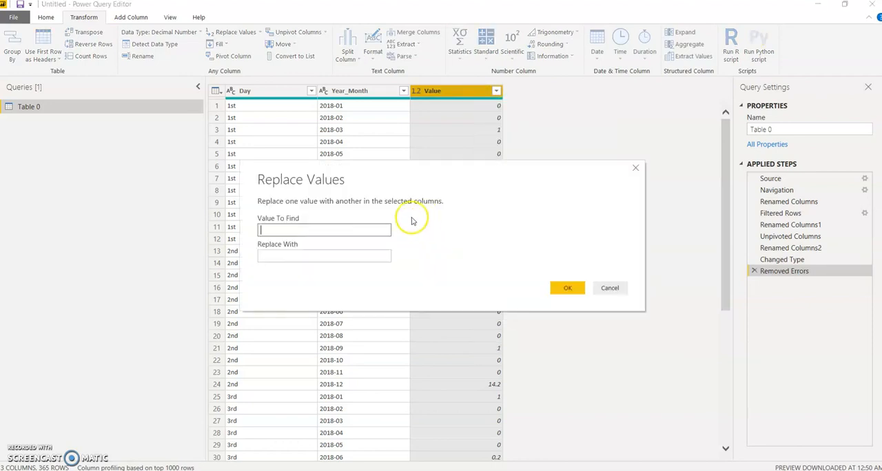
{"action": "type", "text": "null"}
{"action": "left_click", "coordinate": [320, 255]}
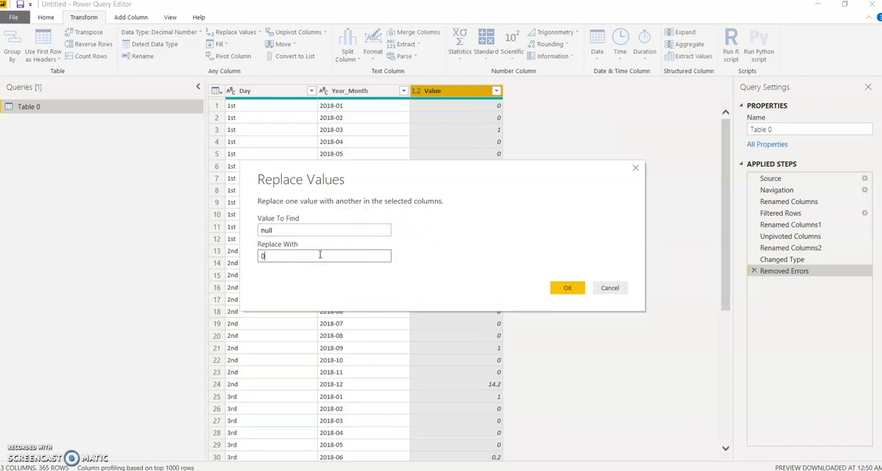
{"action": "left_click", "coordinate": [567, 288]}
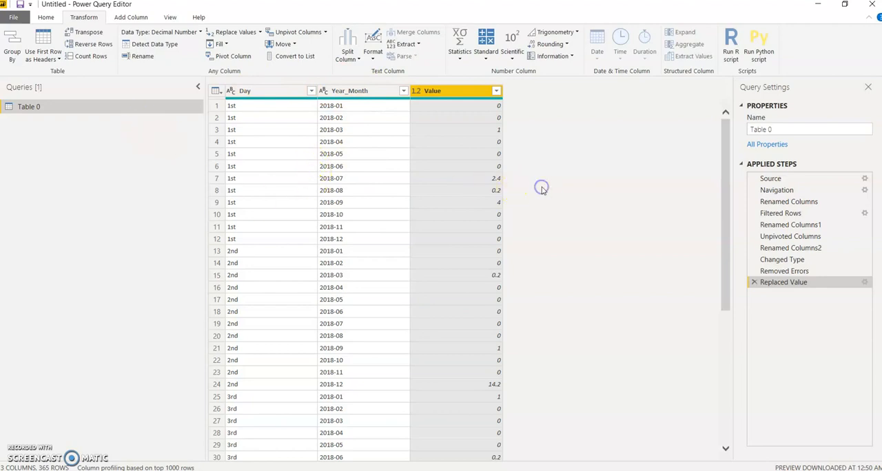
- Start a custom column with the formula copied from Notepad: Text.From([Year_Month]) & "-" & (if Text.Length([Day])=3 then "0"&Text.Start([Day],1) else Text.Start([Day],2))
{"action": "left_click", "coordinate": [131, 17]}
{"action": "left_click", "coordinate": [52, 49]}
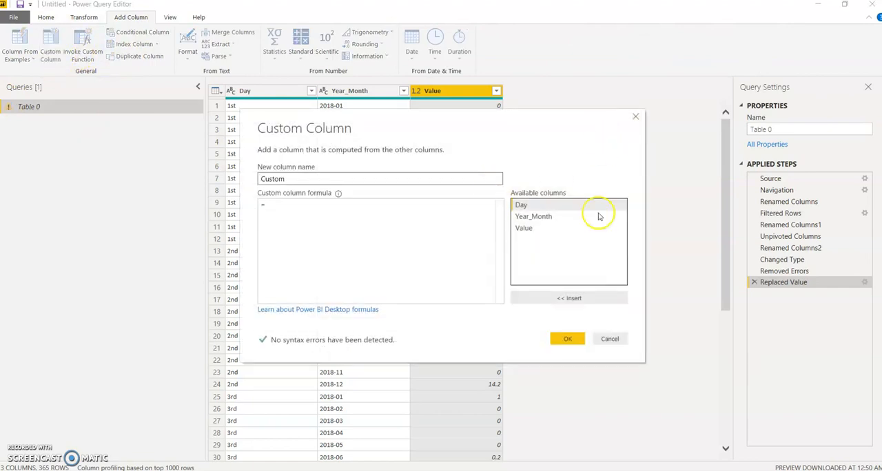
{"action": "mouse_move", "coordinate": [202, 438]}
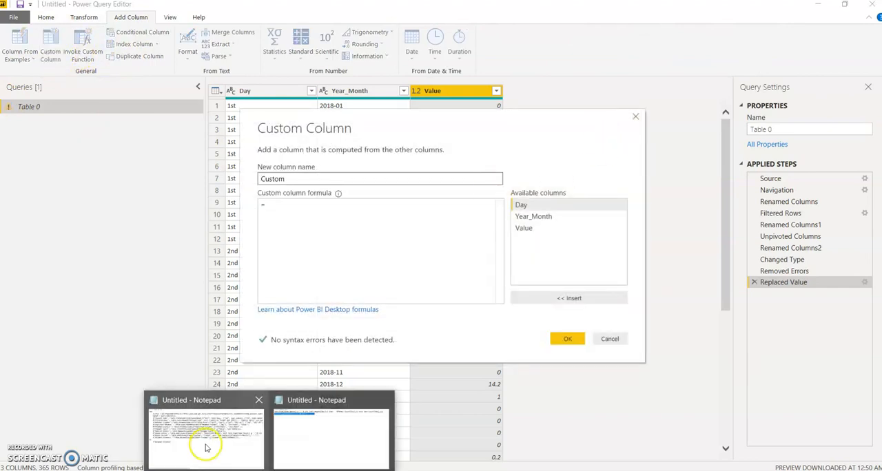
{"action": "left_click", "coordinate": [334, 425]}
{"action": "left_click_drag", "start_coordinate": [839, 31], "coordinate": [1, 31]}
{"action": "key", "text": "ctrl+c"}
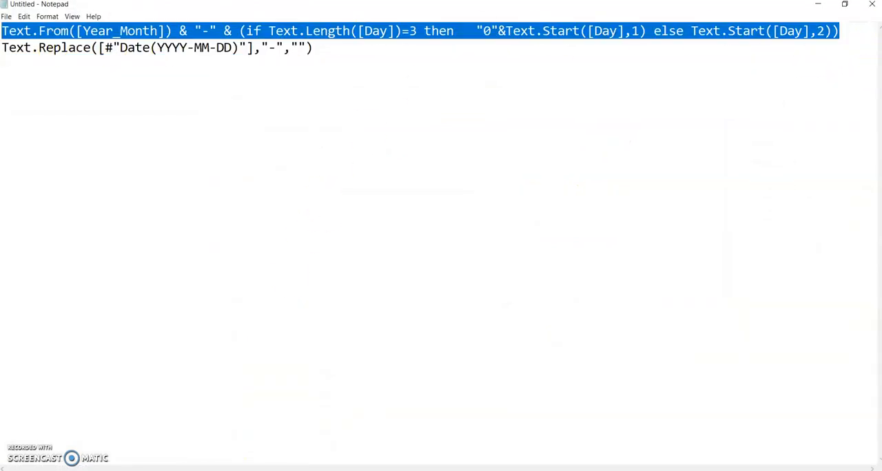
{"action": "left_click", "coordinate": [827, 8]}
{"action": "left_click", "coordinate": [335, 229]}
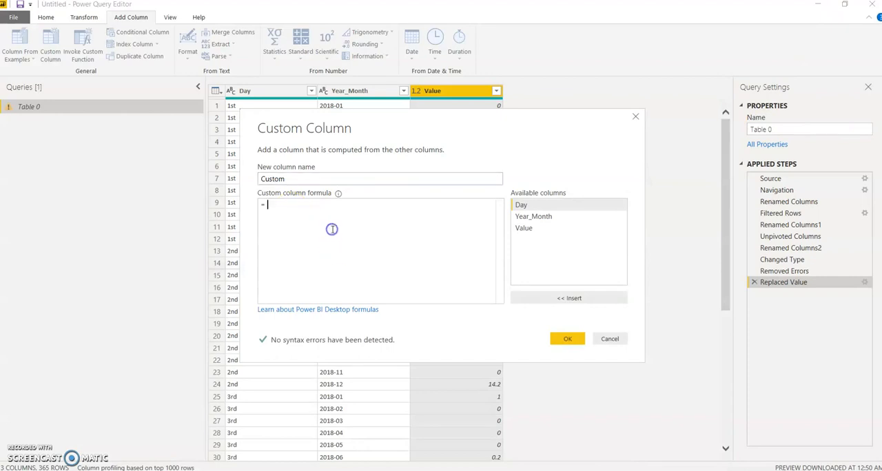
{"action": "key", "text": "ctrl+v"}
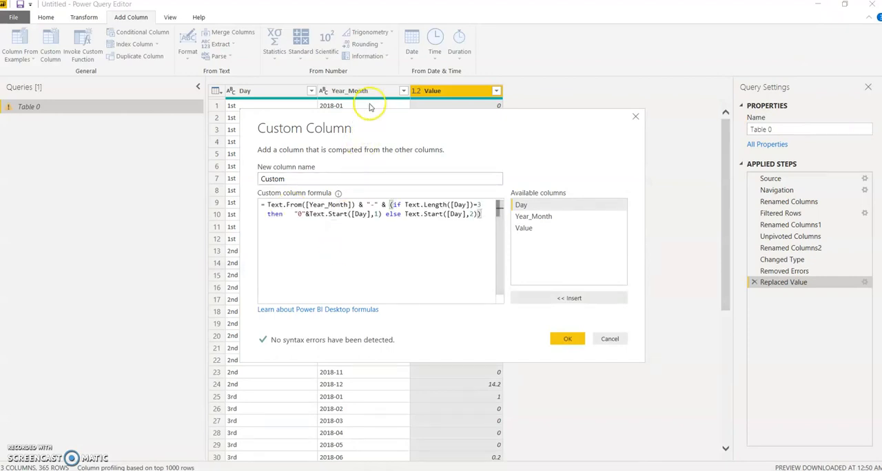
- Check the Text.Start parts of the date formula against the table's Day values and add the custom column
{"action": "left_click_drag", "start_coordinate": [372, 114], "coordinate": [612, 108]}
{"action": "left_click", "coordinate": [577, 199]}
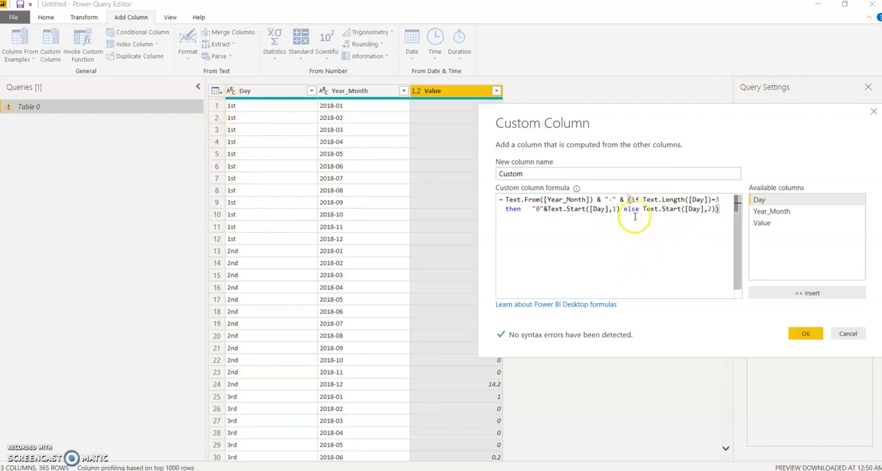
{"action": "left_click_drag", "start_coordinate": [547, 209], "coordinate": [587, 209]}
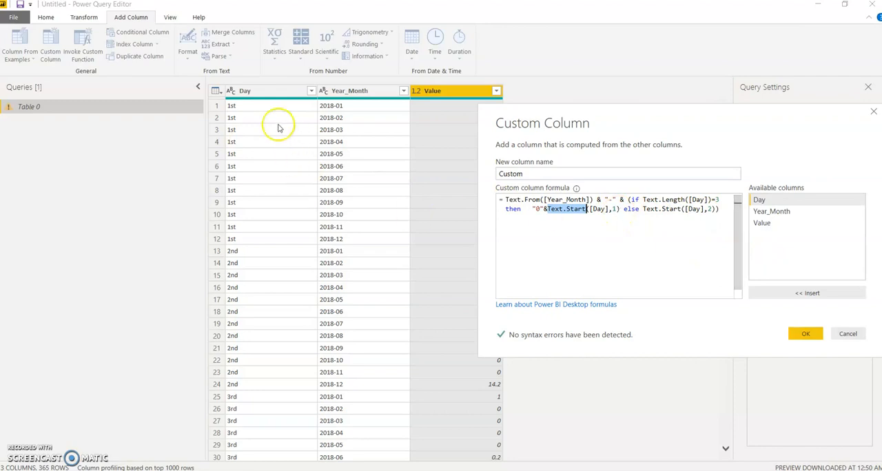
{"action": "double_click", "coordinate": [611, 209]}
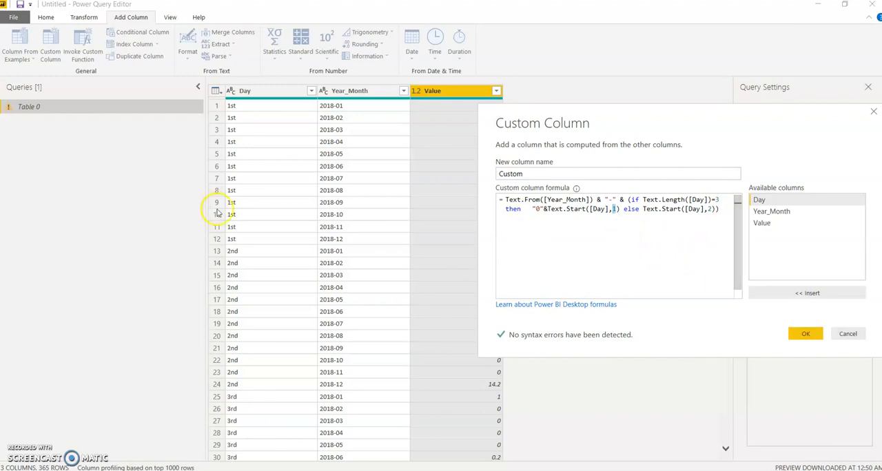
{"action": "double_click", "coordinate": [707, 208]}
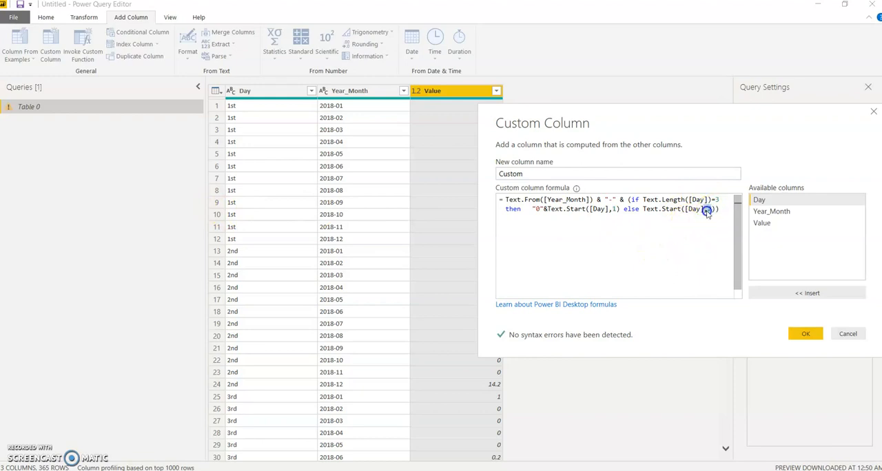
{"action": "double_click", "coordinate": [672, 209]}
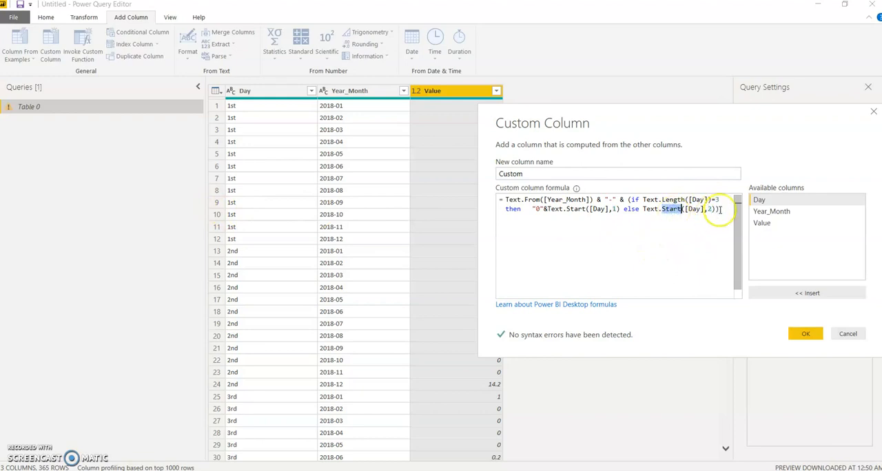
{"action": "double_click", "coordinate": [710, 209]}
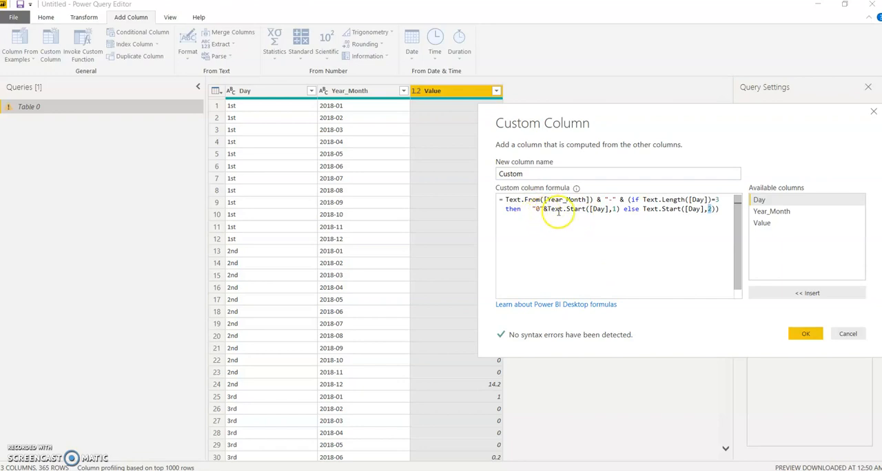
{"action": "left_click", "coordinate": [801, 333]}
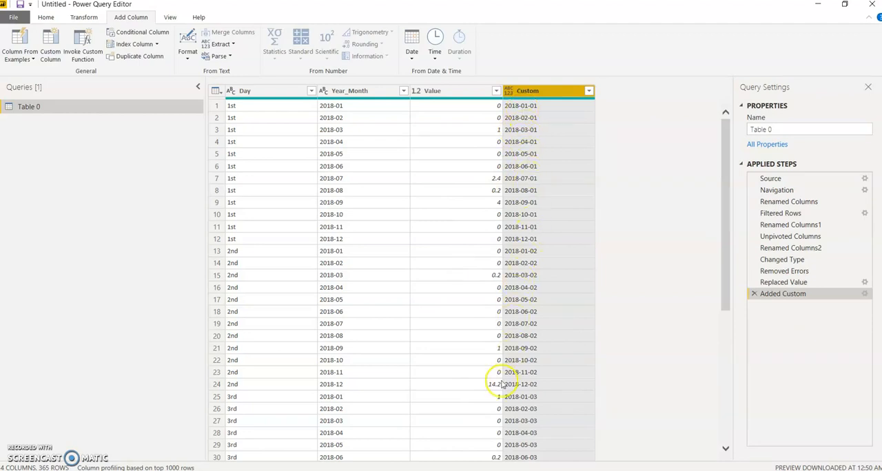
- Rename the Custom column to Date(YYYY-MM-DD)
{"action": "double_click", "coordinate": [536, 98]}
{"action": "type", "text": "D"}
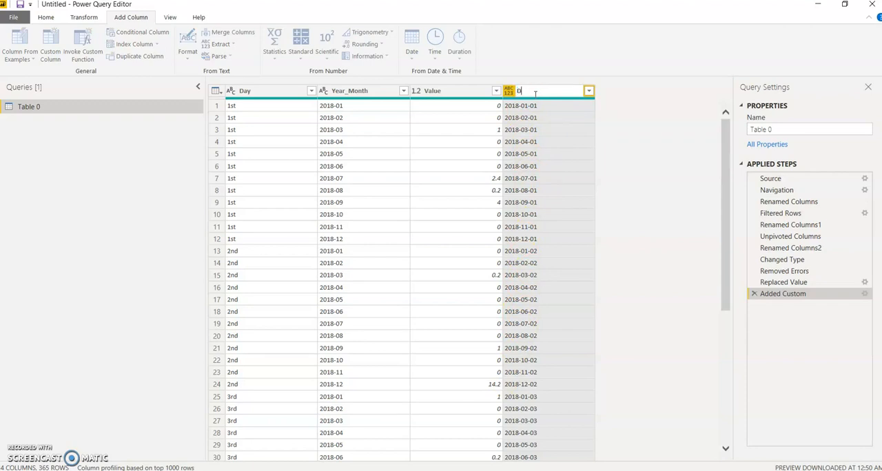
{"action": "type", "text": "ate(YYYY-MM-DD)"}
{"action": "left_click", "coordinate": [651, 355]}
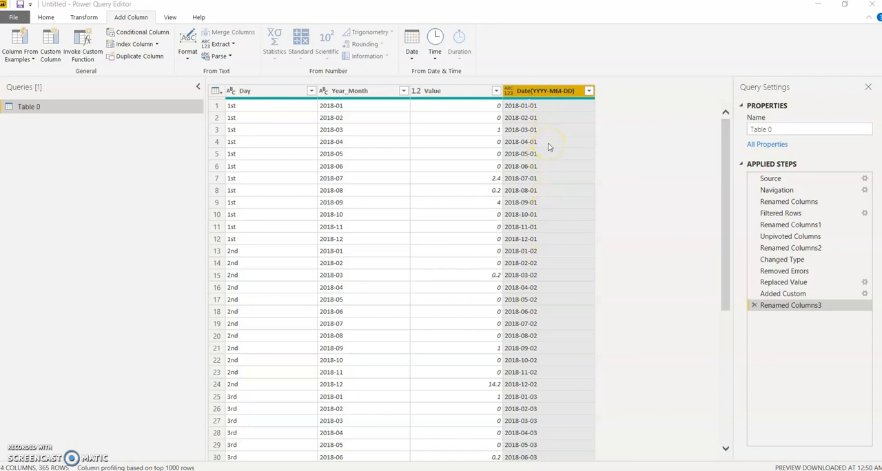
- Add a custom column named Date(YYYYMMDD) with the formula Text.Replace([#"Date(YYYY-MM-DD)"],"-","")
{"action": "left_click", "coordinate": [51, 46]}
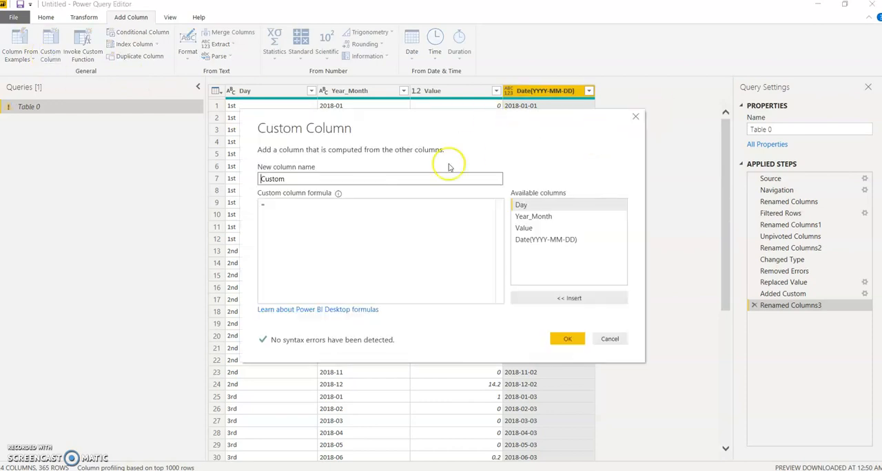
{"action": "left_click", "coordinate": [296, 211]}
{"action": "type", "text": "Text.Replace([#\"Date(YYYY-MM-DD)\"],\"-\",\"\")"}
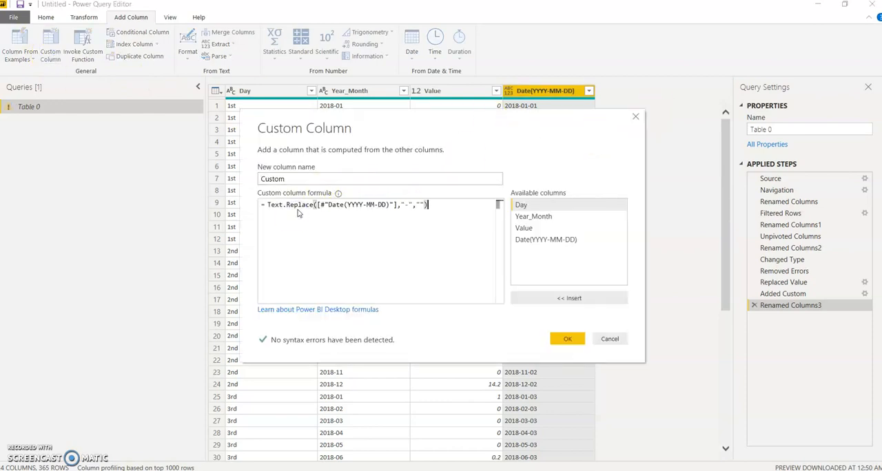
{"action": "left_click_drag", "start_coordinate": [549, 134], "coordinate": [563, 205]}
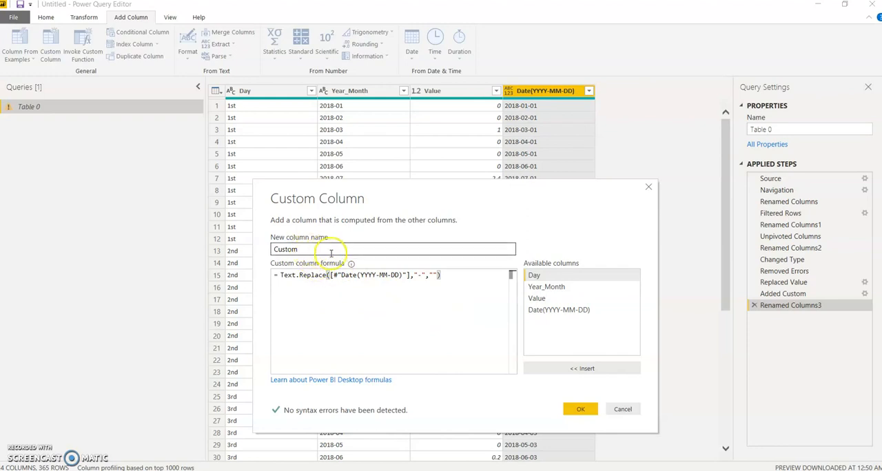
{"action": "left_click_drag", "start_coordinate": [310, 250], "coordinate": [249, 249]}
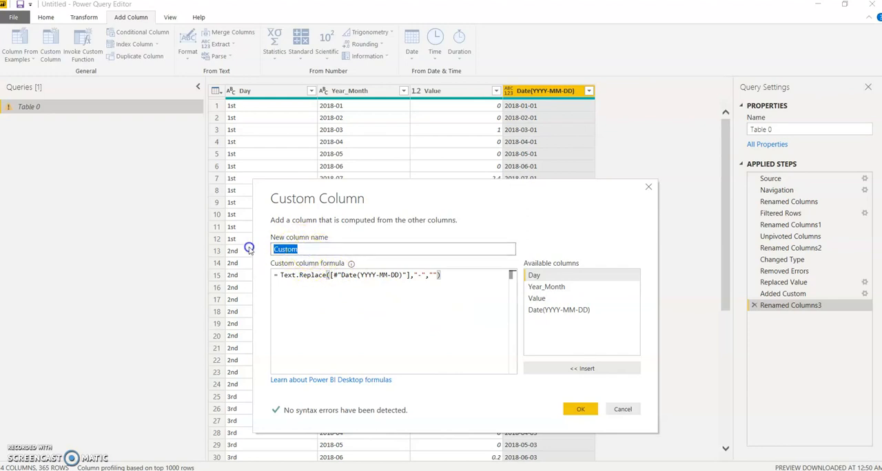
{"action": "type", "text": "Date"}
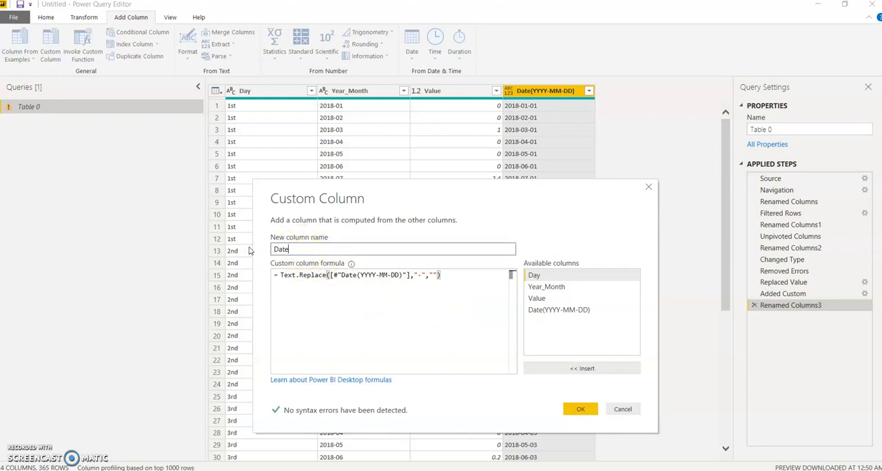
{"action": "type", "text": "(YYYYMMDD"}
{"action": "left_click", "coordinate": [375, 284]}
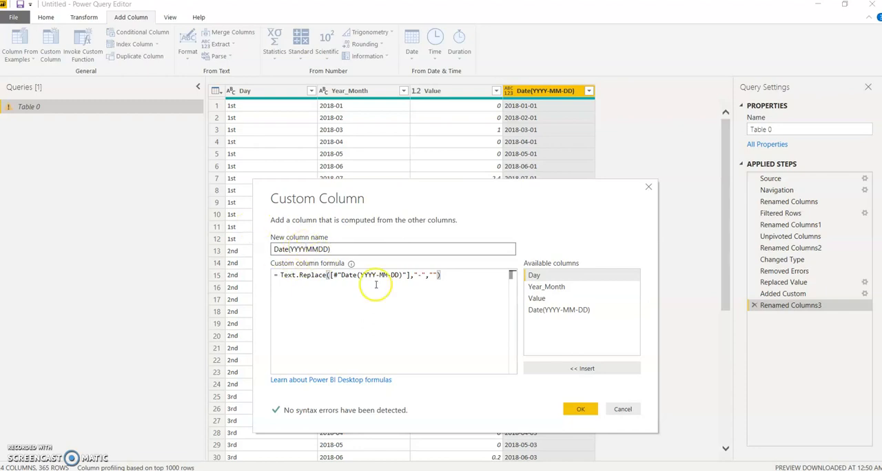
{"action": "left_click", "coordinate": [575, 410]}
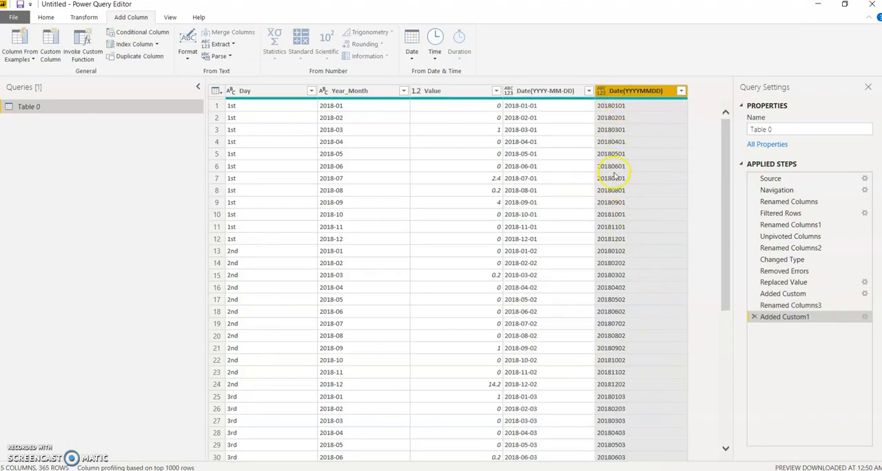
- Change the Date(YYYYMMDD) column's data type to Whole Number
{"action": "left_click", "coordinate": [95, 17]}
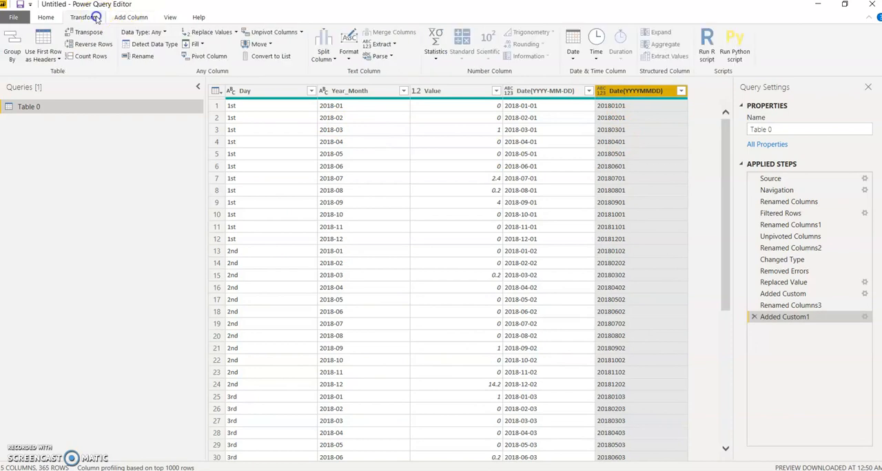
{"action": "left_click", "coordinate": [155, 33]}
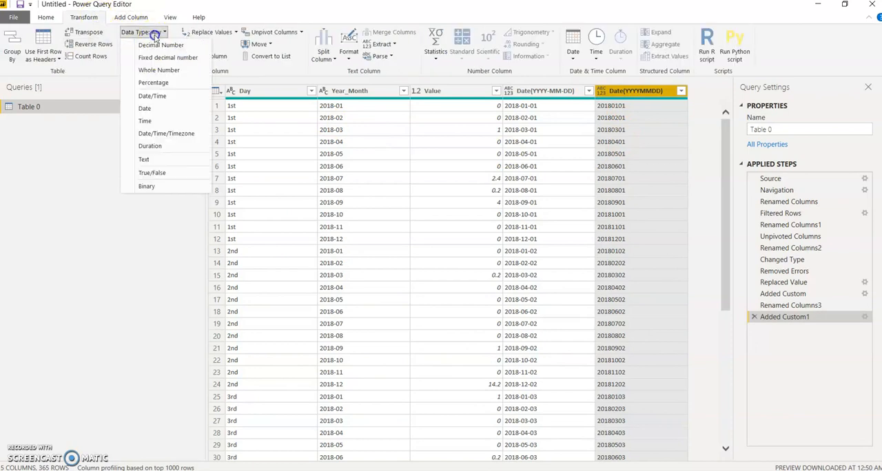
{"action": "left_click", "coordinate": [159, 70]}
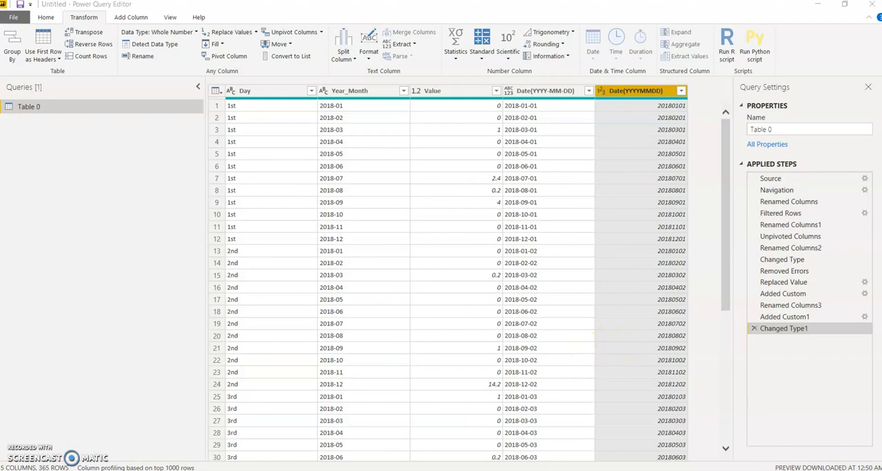
- Copy the complete Table 0 query code from the Advanced Editor and paste it into a Notepad document
{"action": "left_click", "coordinate": [261, 374]}
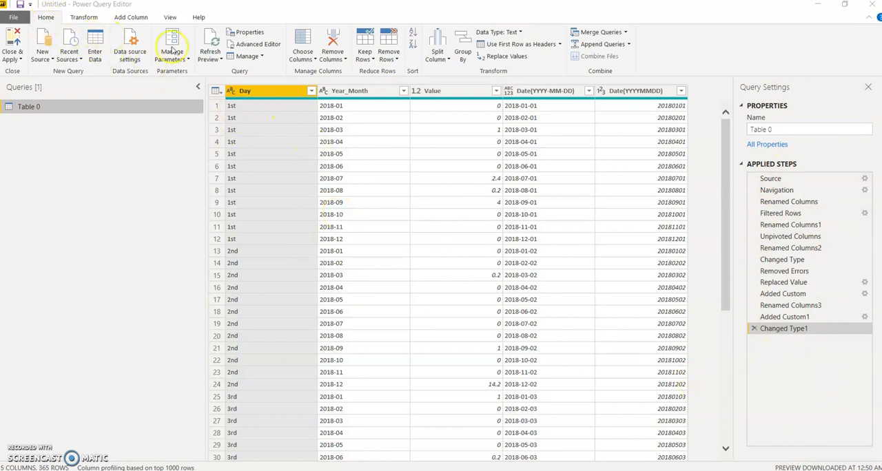
{"action": "left_click", "coordinate": [265, 48]}
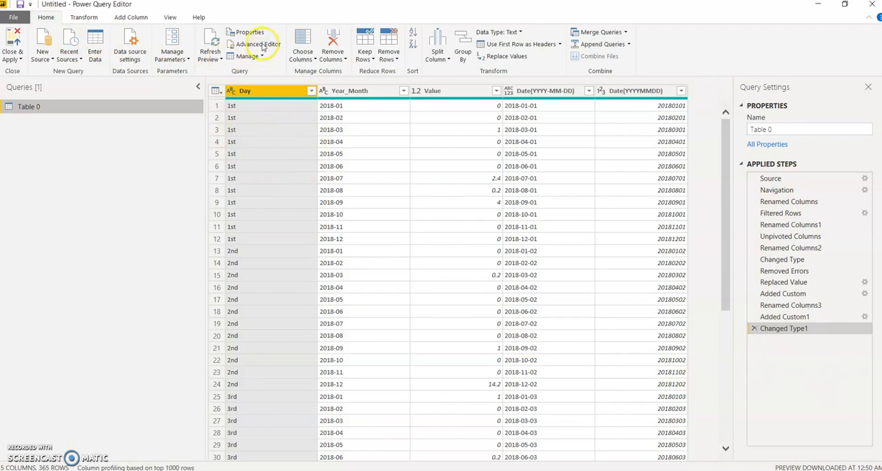
{"action": "left_click", "coordinate": [265, 48]}
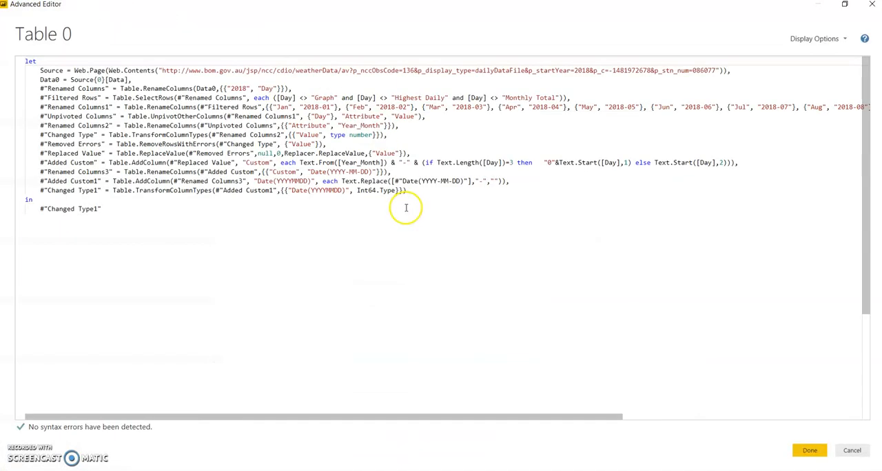
{"action": "left_click_drag", "start_coordinate": [153, 219], "coordinate": [26, 60]}
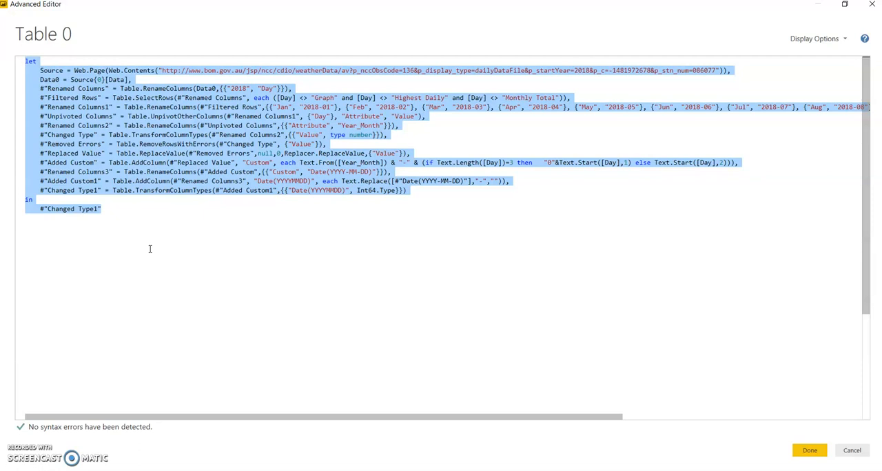
{"action": "left_click_drag", "start_coordinate": [141, 234], "coordinate": [111, 192]}
{"action": "left_click_drag", "start_coordinate": [29, 76], "coordinate": [14, 64]}
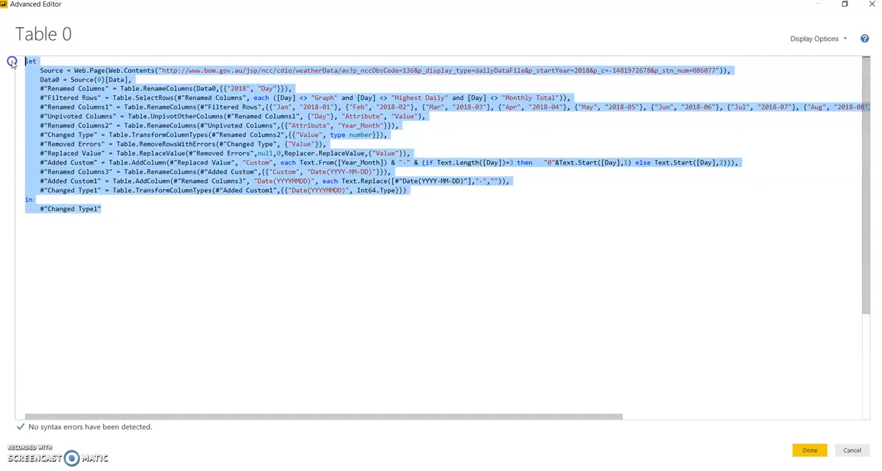
{"action": "key", "text": "ctrl+c"}
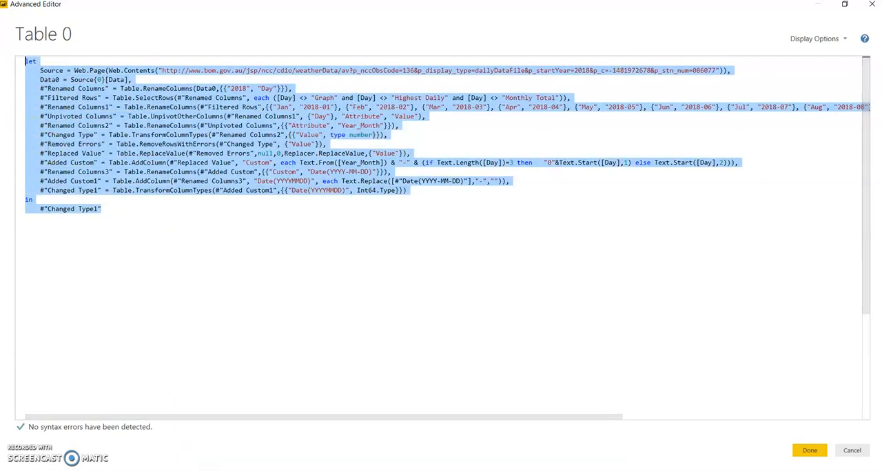
{"action": "key", "text": "alt+Tab"}
{"action": "key", "text": "ctrl+v"}
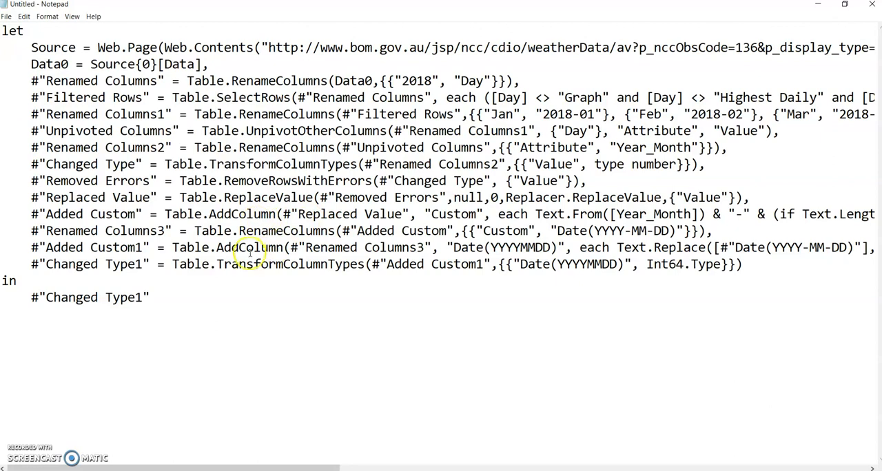
- Replace every occurrence of 2018 with 2017 throughout the query code in Notepad
{"action": "left_click_drag", "start_coordinate": [432, 81], "coordinate": [401, 81]}
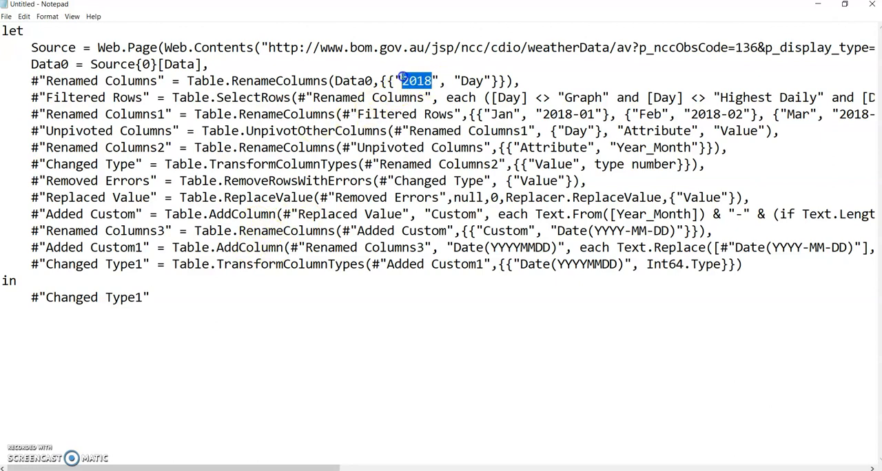
{"action": "left_click", "coordinate": [179, 33]}
{"action": "key", "text": "ctrl+h"}
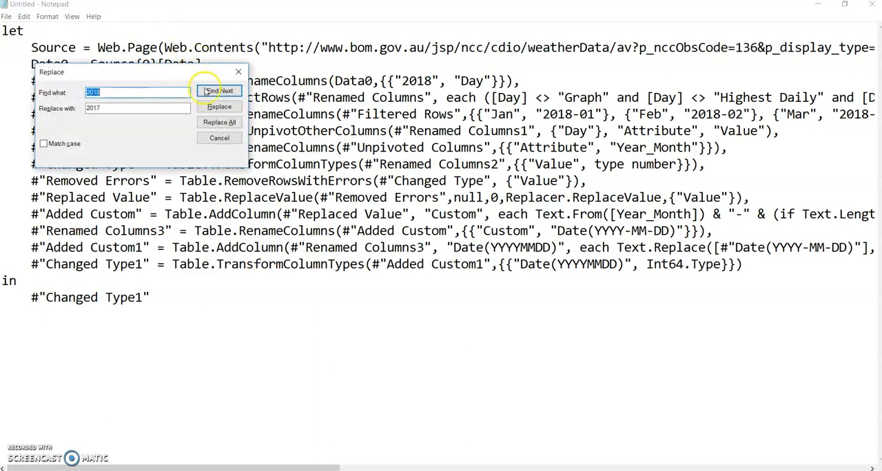
{"action": "left_click", "coordinate": [136, 108]}
{"action": "left_click", "coordinate": [219, 122]}
{"action": "left_click", "coordinate": [239, 71]}
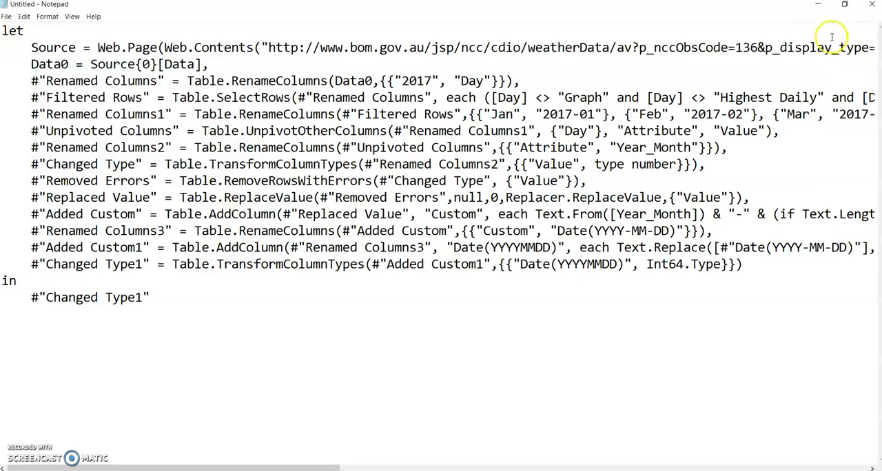
- Switch back to Power Query Editor, cancel out of the Advanced Editor, and rename the Table 0 query as Rain Fall 2018
{"action": "left_click", "coordinate": [818, 3]}
{"action": "left_click", "coordinate": [852, 449]}
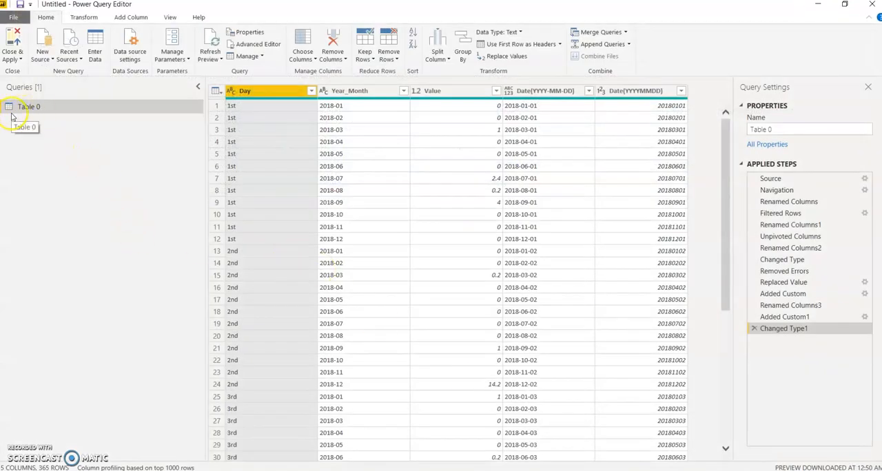
{"action": "right_click", "coordinate": [17, 109]}
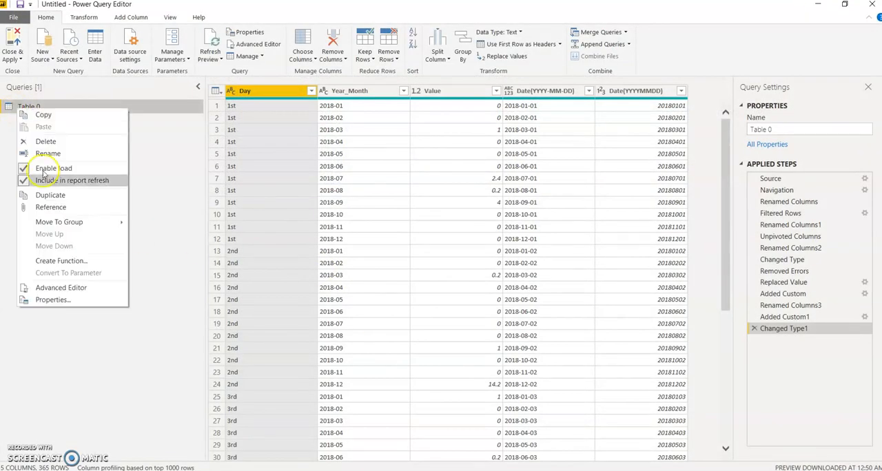
{"action": "left_click", "coordinate": [60, 153]}
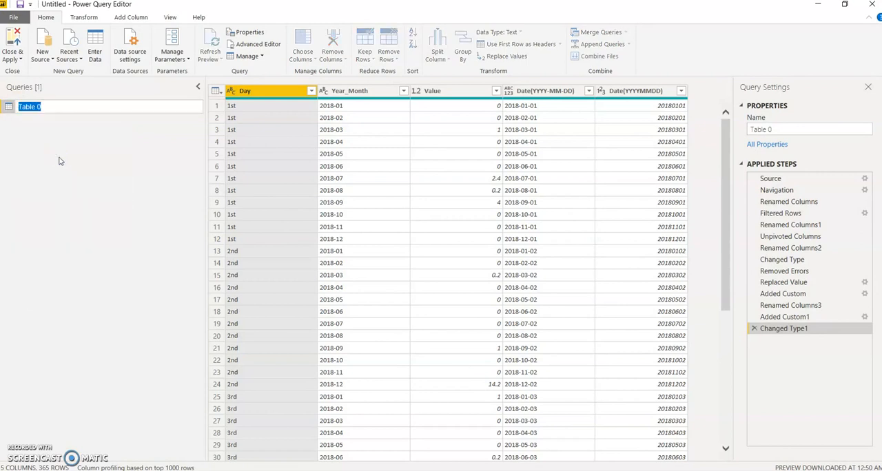
{"action": "type", "text": "Rain Fall"}
- Make a second copy of the Rain Fall 2018 query and select the copy
{"action": "right_click", "coordinate": [55, 110]}
{"action": "left_click", "coordinate": [41, 139]}
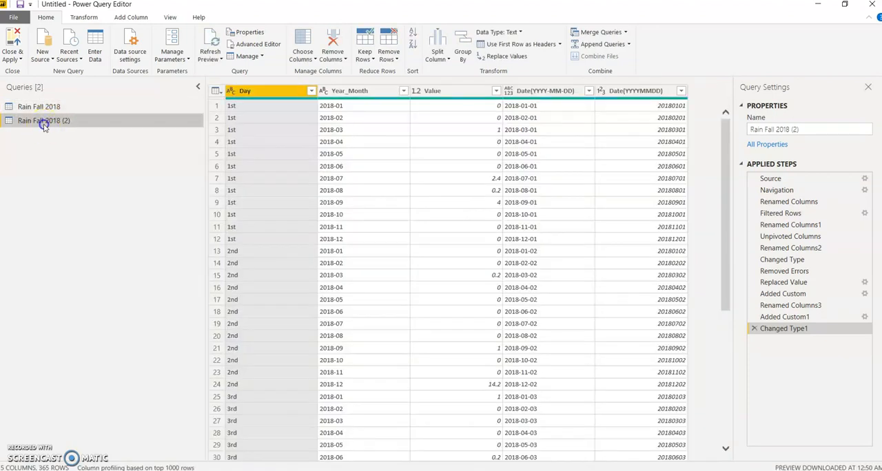
{"action": "left_click", "coordinate": [48, 107]}
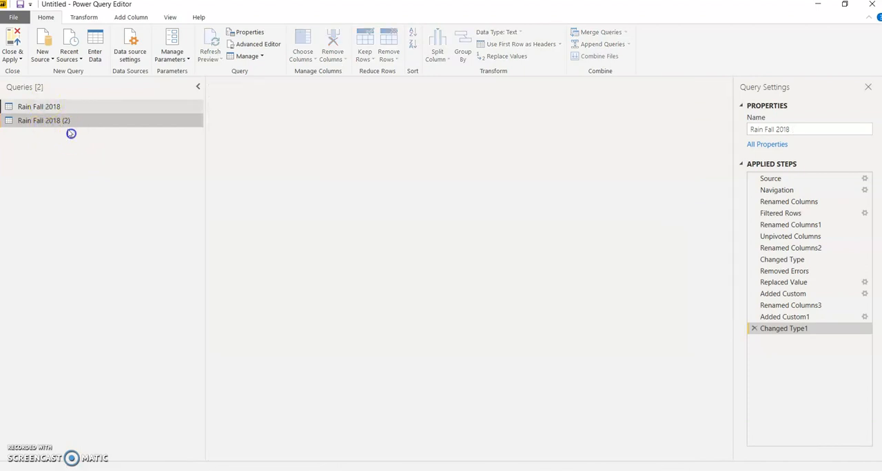
{"action": "left_click", "coordinate": [64, 121]}
- Rename the copied query as Rain Fall 2017
{"action": "right_click", "coordinate": [69, 122]}
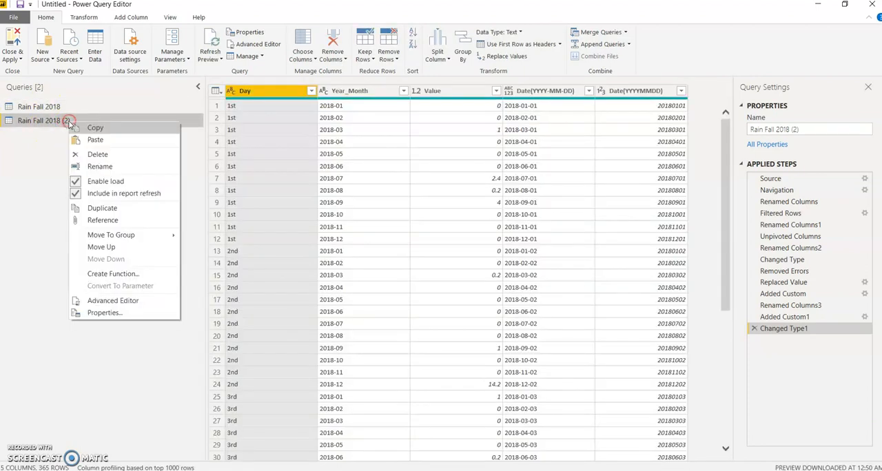
{"action": "left_click", "coordinate": [107, 168]}
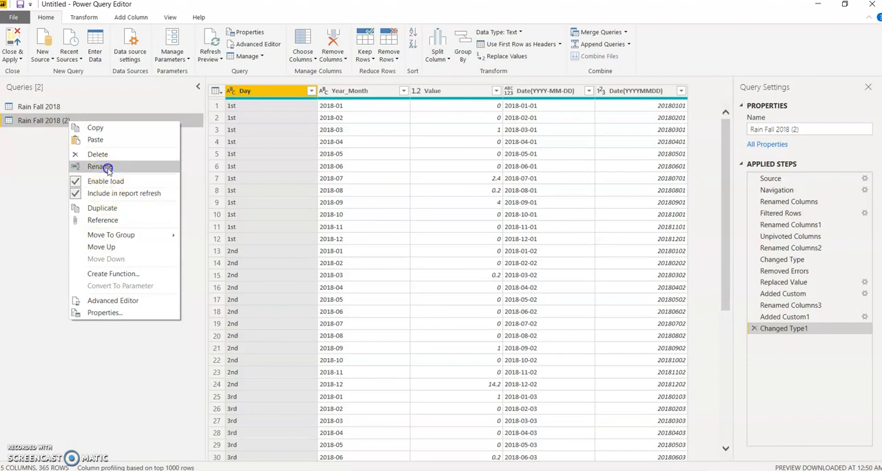
{"action": "left_click", "coordinate": [84, 122]}
{"action": "key", "text": "BackSpace"}
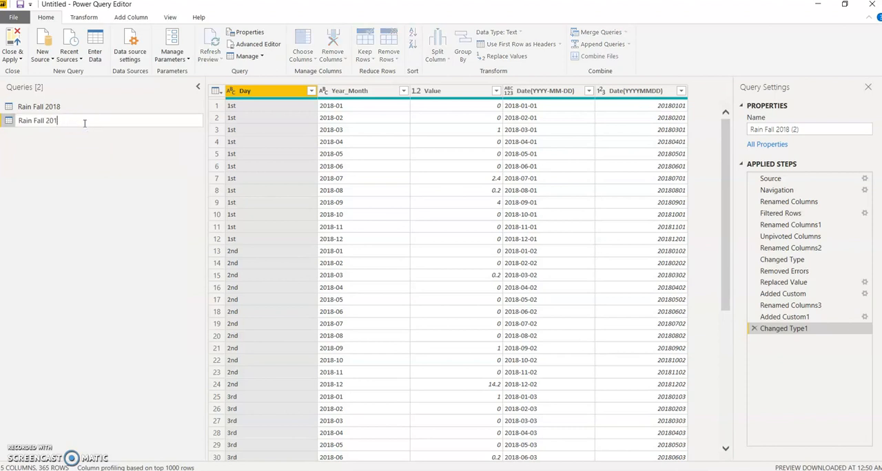
{"action": "type", "text": "7"}
{"action": "key", "text": "Return"}
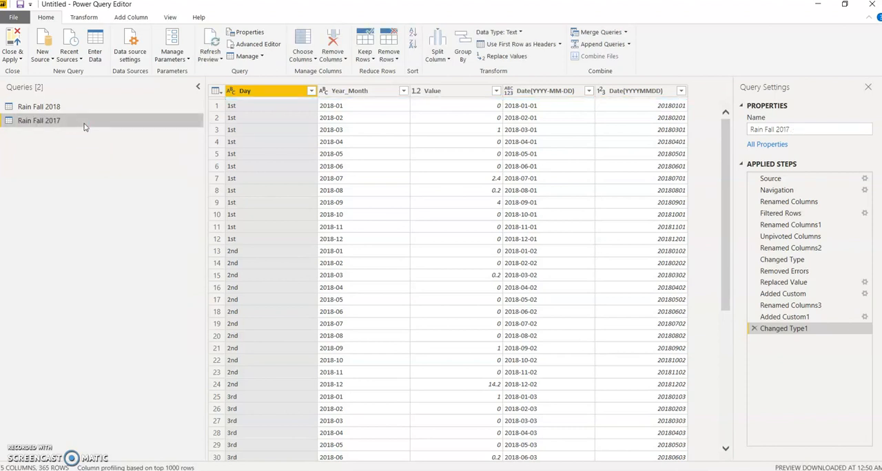
- Copy the complete 2017 version of the query code from the Notepad document
{"action": "right_click", "coordinate": [84, 124]}
{"action": "left_click", "coordinate": [179, 91]}
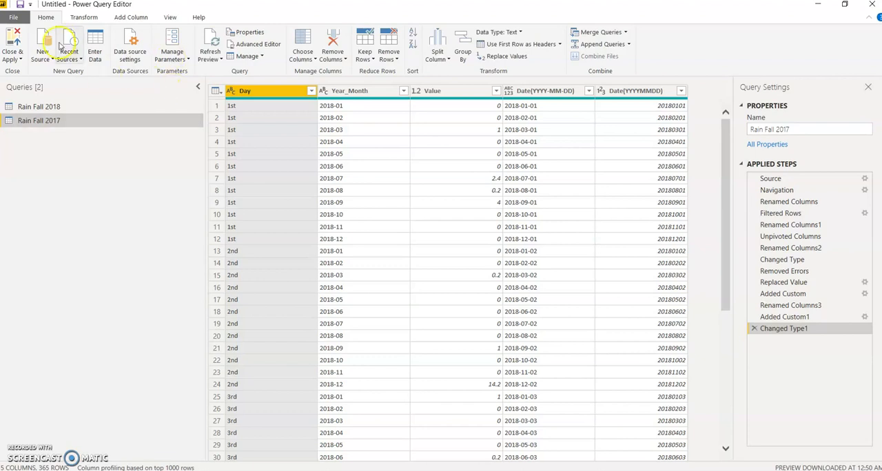
{"action": "left_click", "coordinate": [255, 43]}
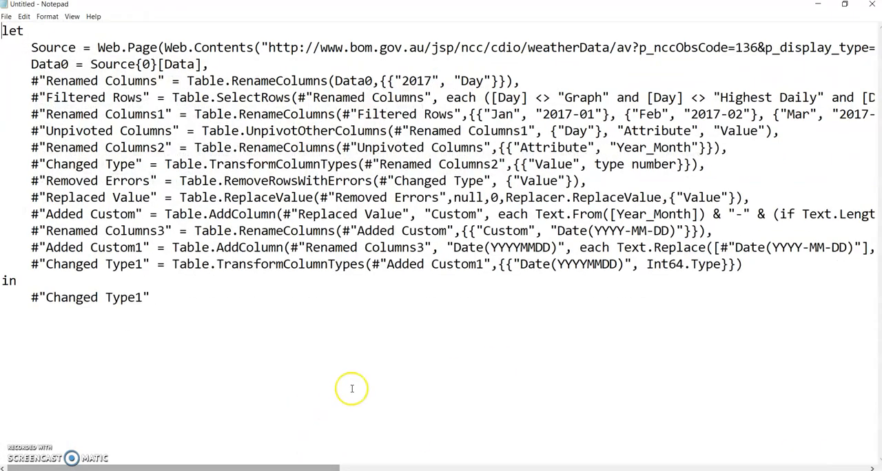
{"action": "left_click", "coordinate": [296, 356]}
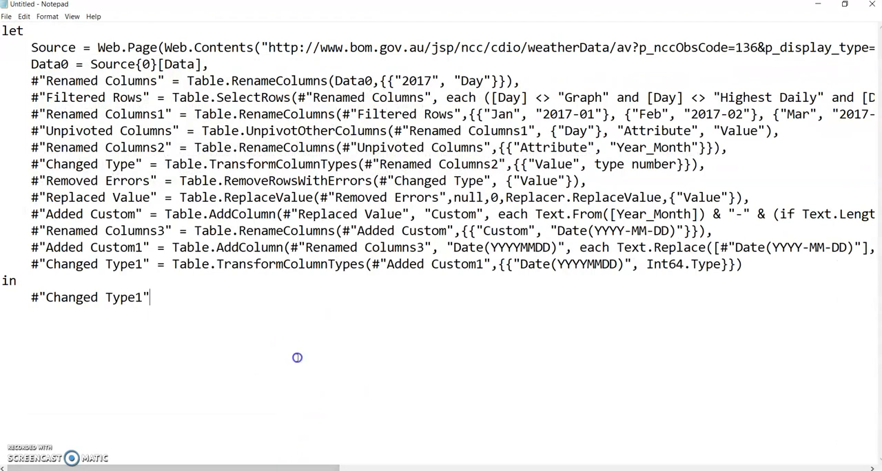
{"action": "key", "text": "ctrl+a"}
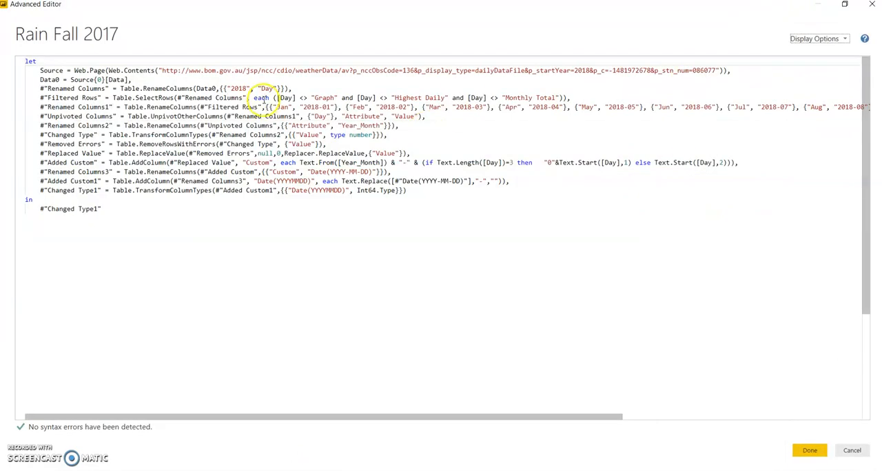
{"action": "left_click", "coordinate": [802, 448]}
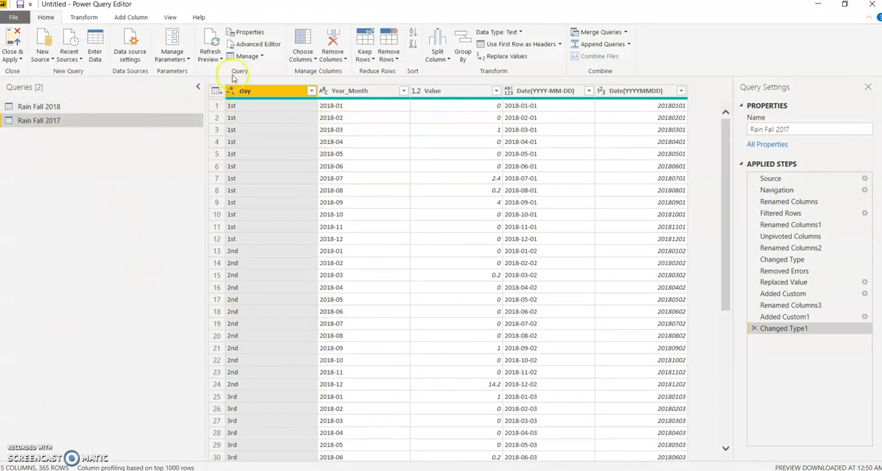
- Replace all of Rain Fall 2017's code in the Advanced Editor with the copied 2017 code and apply it
{"action": "left_click", "coordinate": [247, 47]}
{"action": "left_click_drag", "start_coordinate": [246, 207], "coordinate": [6, 21]}
{"action": "key", "text": "ctrl+v"}
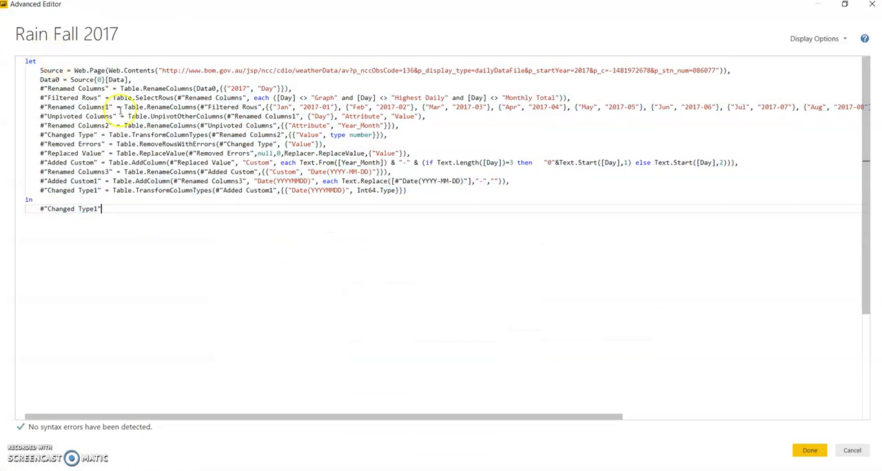
{"action": "left_click", "coordinate": [808, 450]}
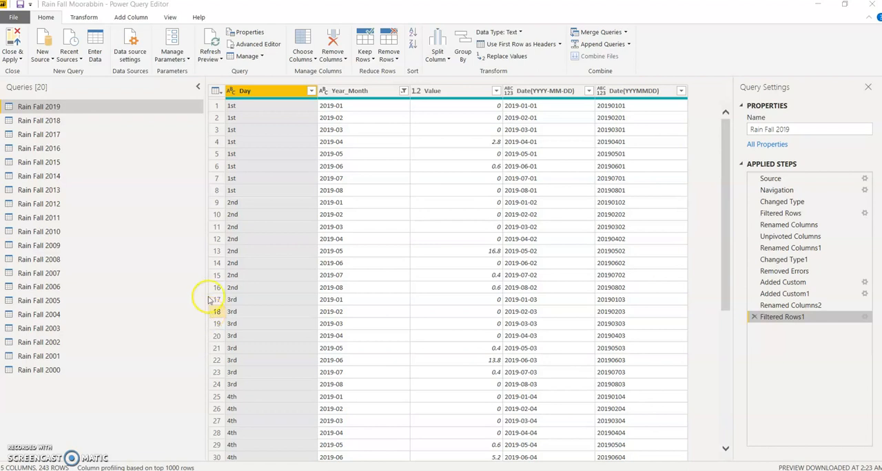
- Inspect the tables of the Rain Fall 2017, Rain Fall 2000 and Rain Fall 2019 queries
{"action": "left_click", "coordinate": [61, 135]}
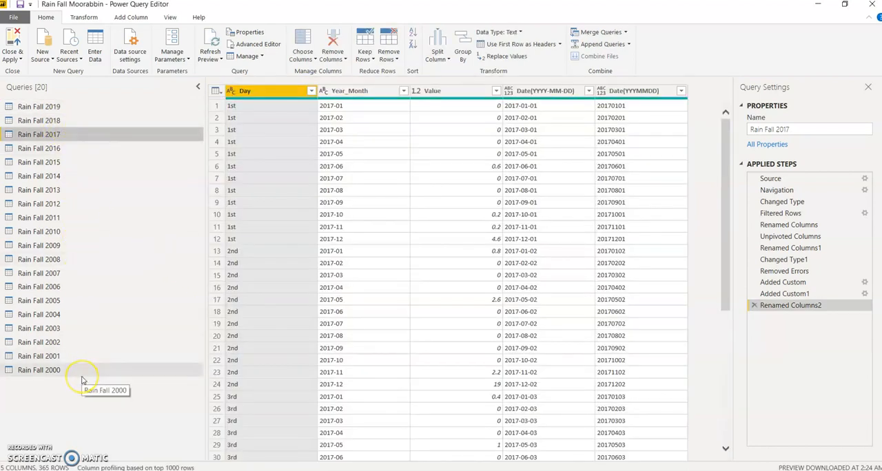
{"action": "left_click", "coordinate": [50, 375]}
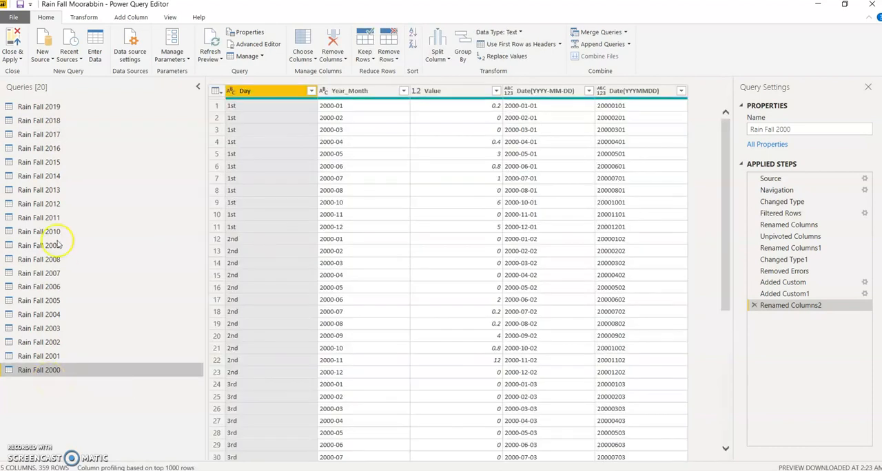
{"action": "left_click", "coordinate": [52, 109]}
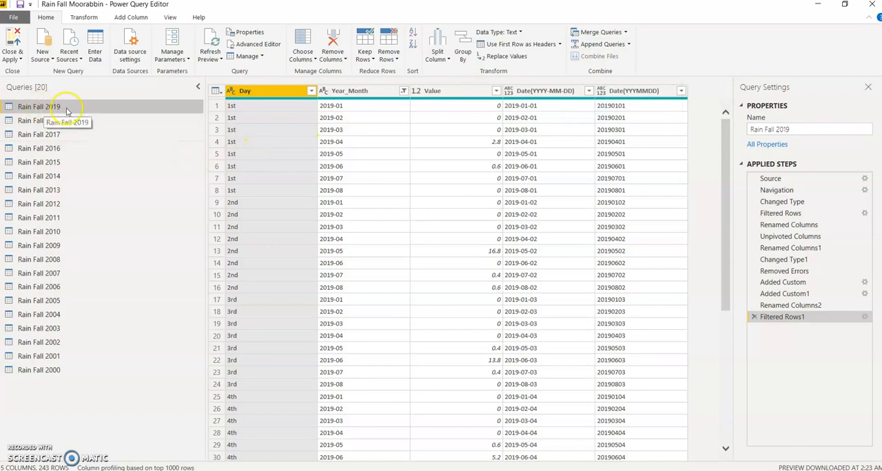
- Append the Rain Fall 2018 through Rain Fall 2000 tables to Rain Fall 2019, using the three or more tables option
{"action": "left_click", "coordinate": [601, 43]}
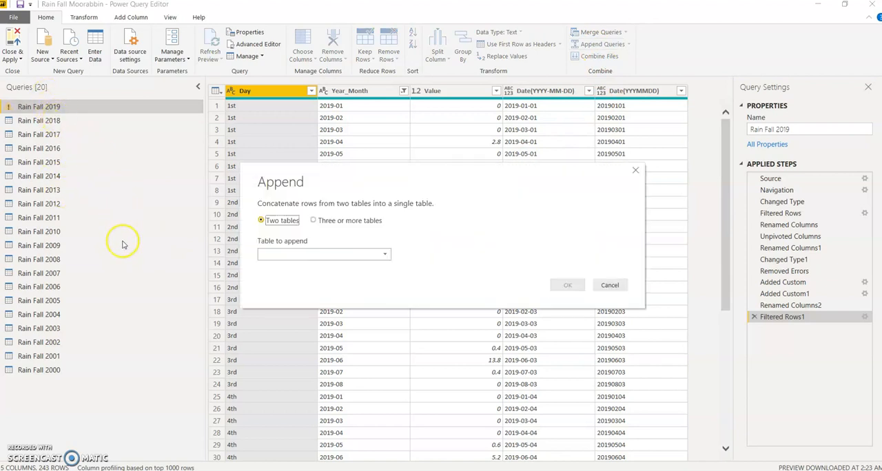
{"action": "left_click", "coordinate": [314, 220]}
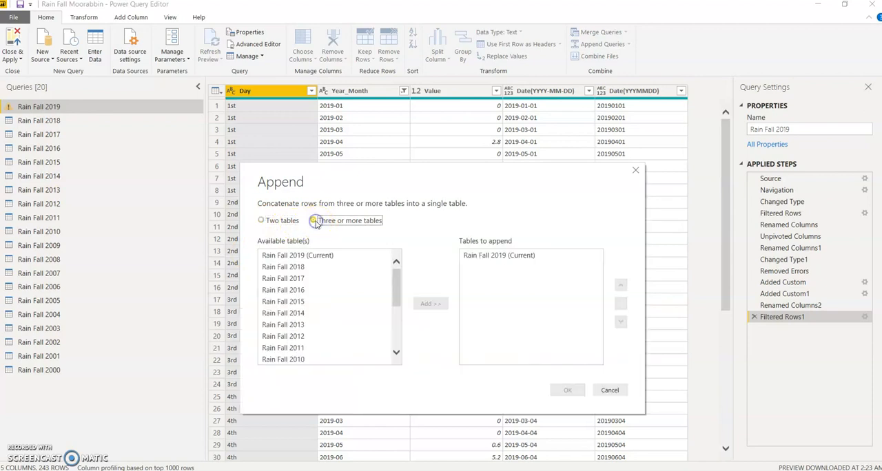
{"action": "left_click", "coordinate": [321, 267]}
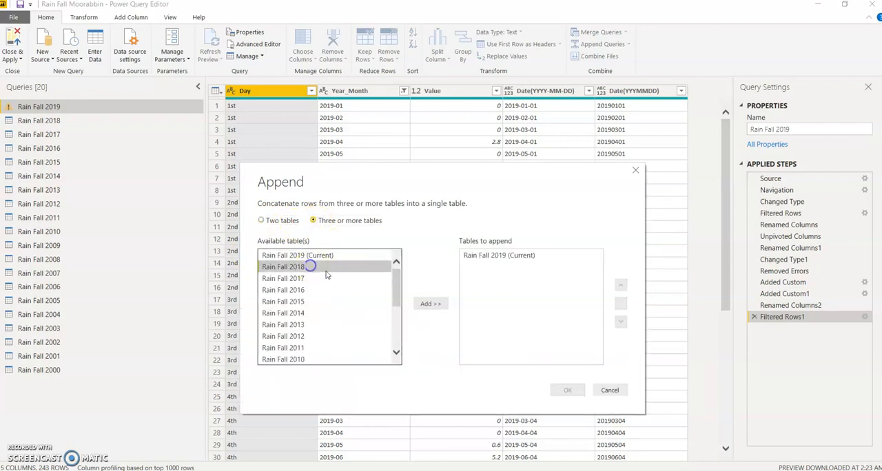
{"action": "left_click", "coordinate": [430, 303]}
{"action": "left_click", "coordinate": [330, 279]}
{"action": "left_click", "coordinate": [434, 303]}
{"action": "left_click_drag", "start_coordinate": [394, 304], "coordinate": [393, 279]}
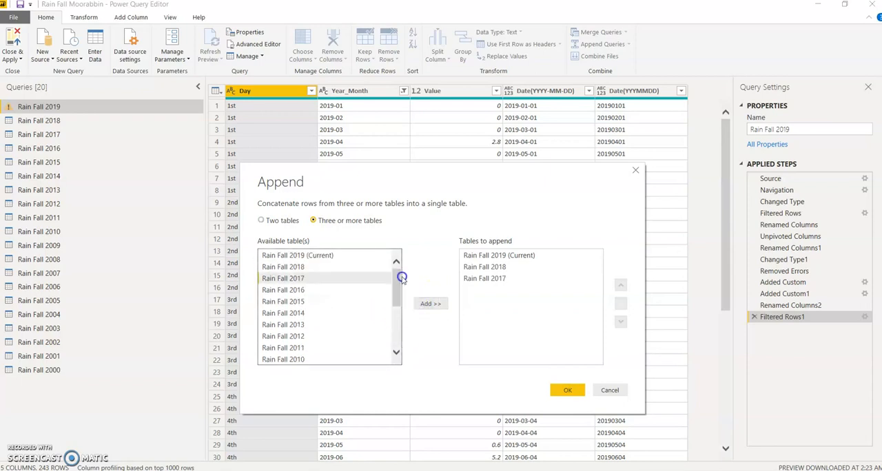
{"action": "left_click", "coordinate": [568, 392]}
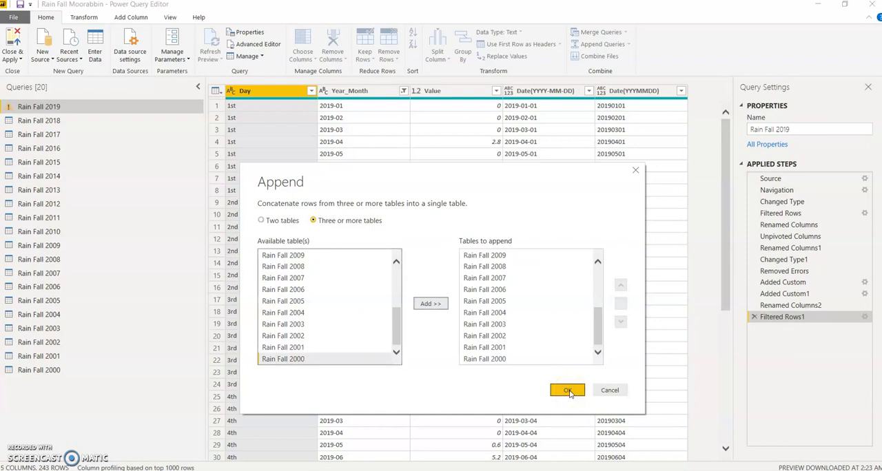
{"action": "left_click", "coordinate": [568, 390]}
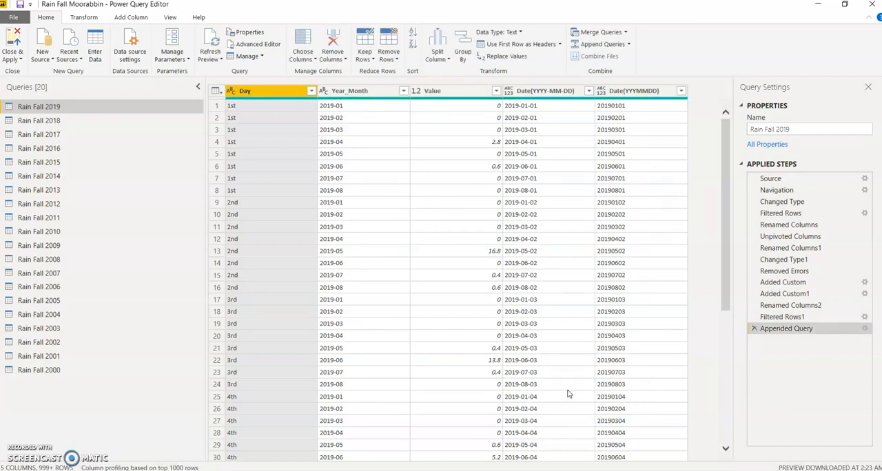
- Look through the Year_Month filter list to its end and apply the filter to the combined table
{"action": "left_click", "coordinate": [403, 93]}
{"action": "scroll", "coordinate": [269, 317], "scroll_direction": "down", "scroll_amount": 3}
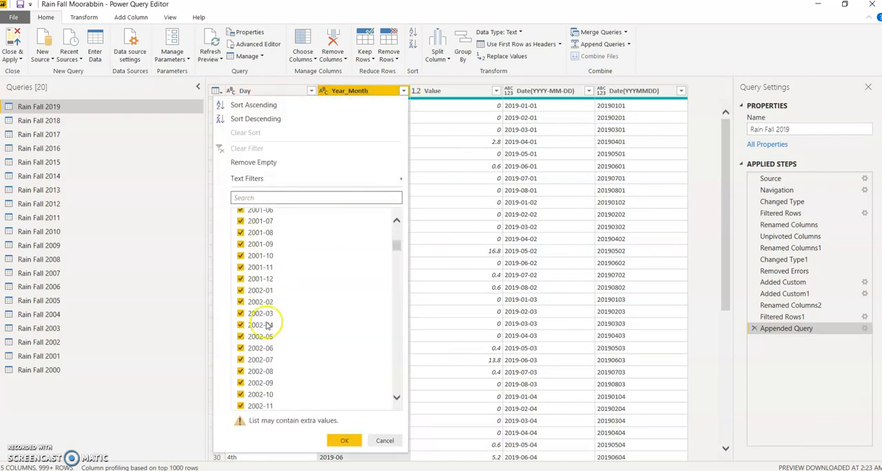
{"action": "left_click_drag", "start_coordinate": [399, 248], "coordinate": [384, 417]}
{"action": "left_click", "coordinate": [344, 441]}
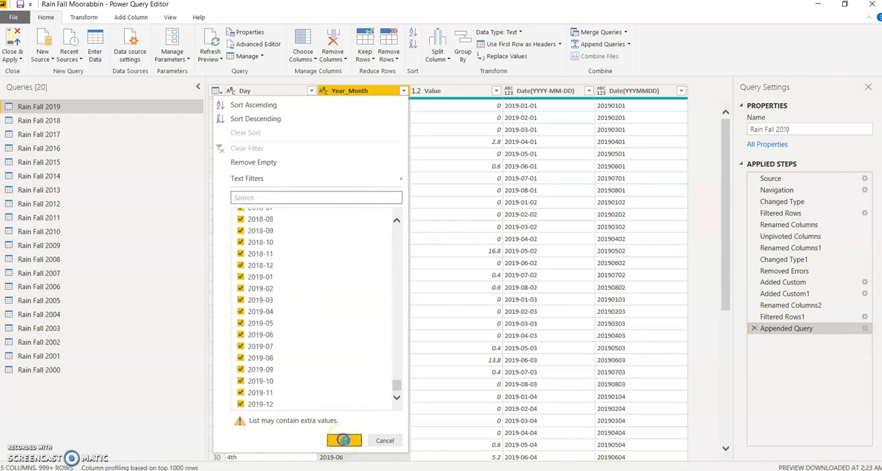
- Rename the Rain Fall 2019 query as Daily Rain Fall 2000 - 2019
{"action": "right_click", "coordinate": [35, 108]}
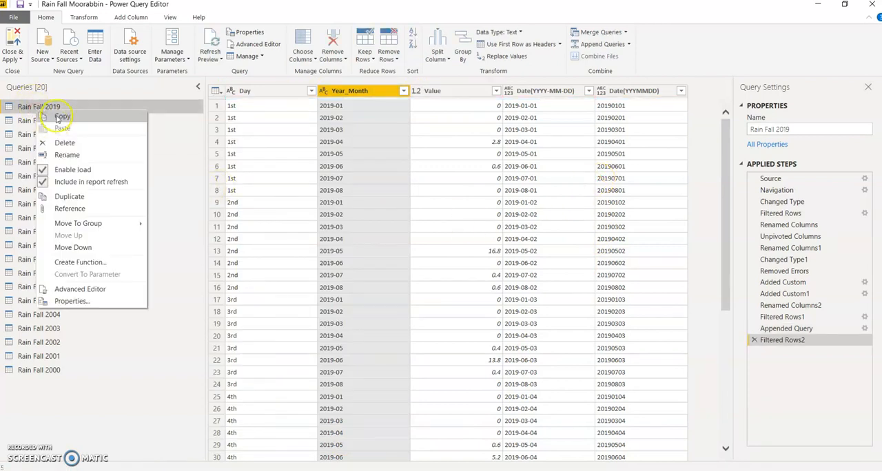
{"action": "left_click", "coordinate": [55, 154]}
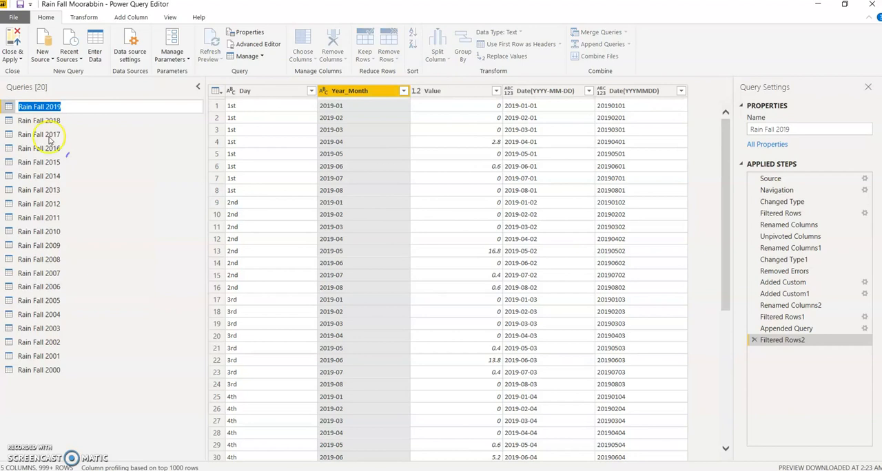
{"action": "left_click", "coordinate": [19, 108]}
{"action": "type", "text": "Daily"}
{"action": "double_click", "coordinate": [71, 108]}
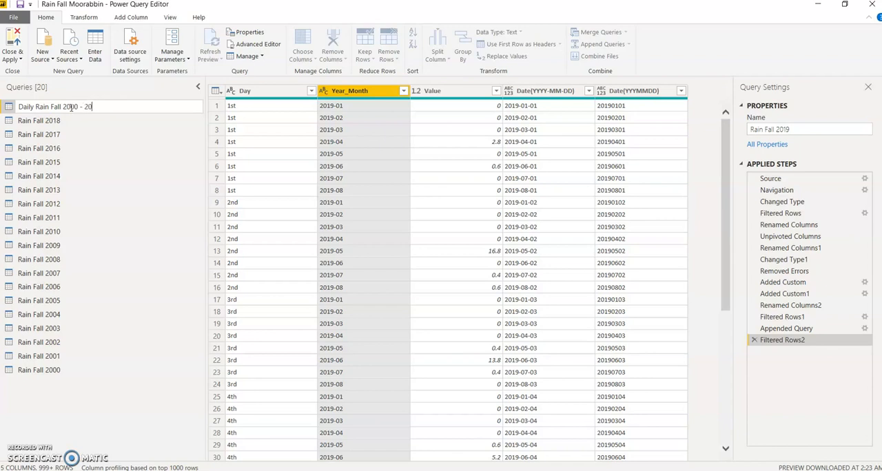
{"action": "left_click", "coordinate": [82, 407]}
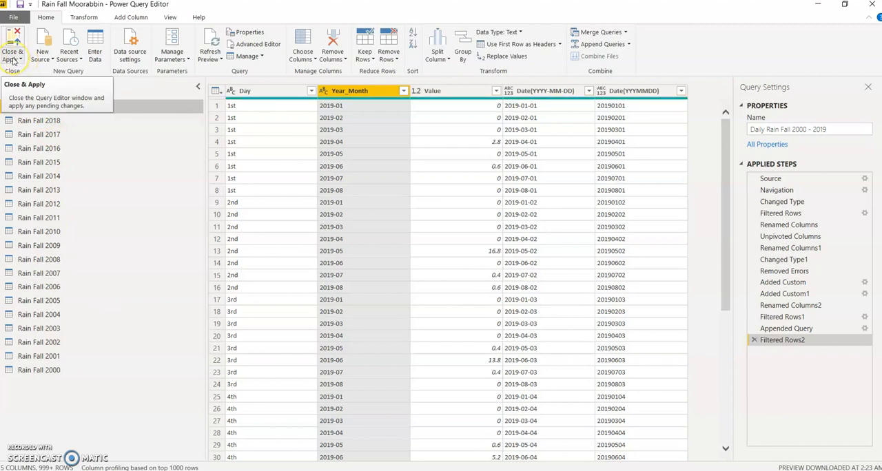
- Close the query editor and apply the pending changes to load all rainfall tables into the model
{"action": "left_click", "coordinate": [12, 60]}
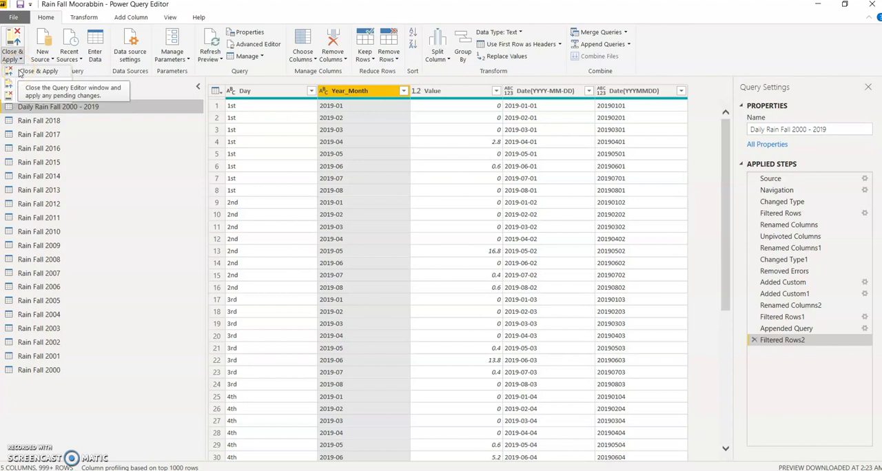
{"action": "left_click", "coordinate": [22, 72]}
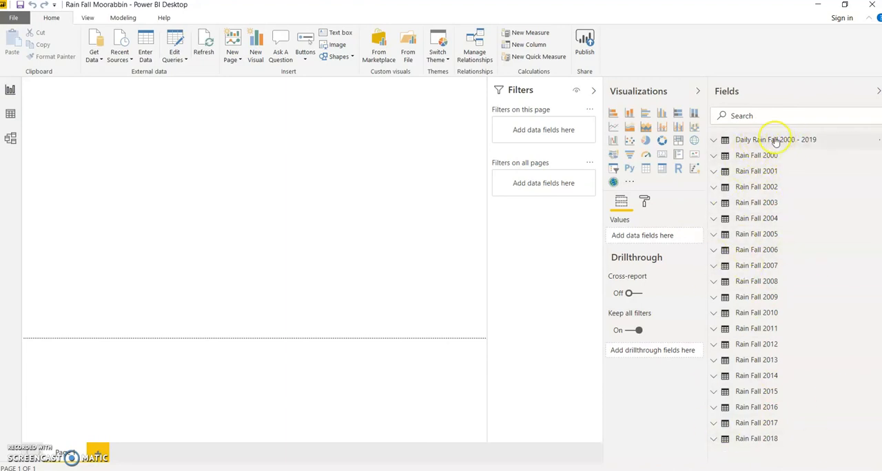
{"action": "mouse_move", "coordinate": [774, 145]}
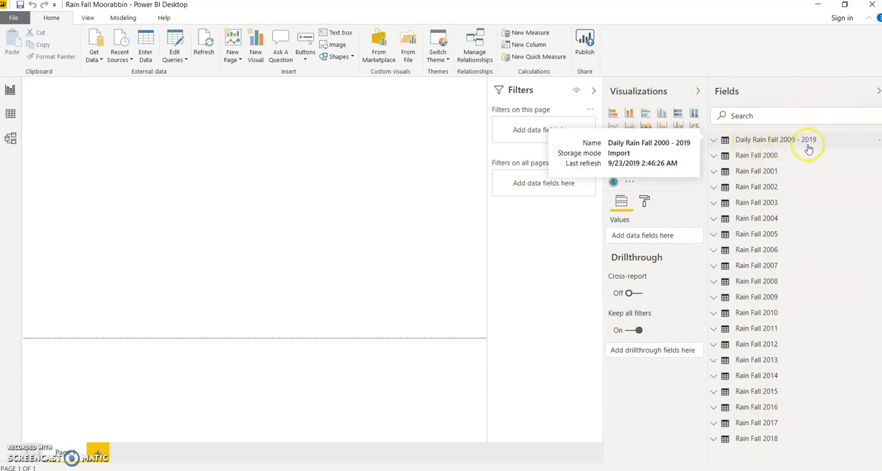
{"action": "left_click", "coordinate": [758, 155]}
{"action": "right_click", "coordinate": [758, 155]}
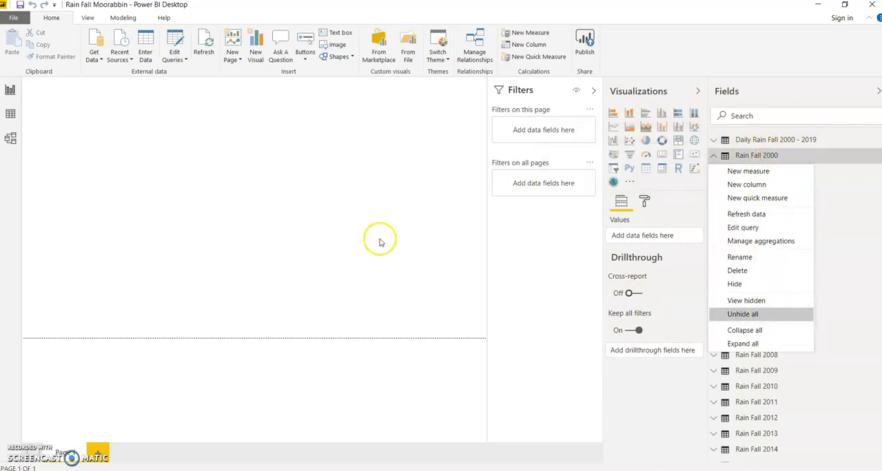
{"action": "left_click", "coordinate": [339, 239]}
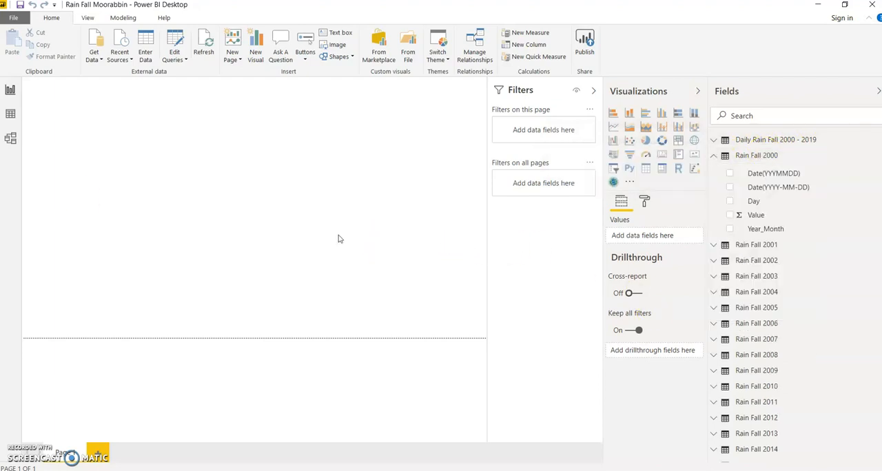
- Hide the Rain Fall 2000 table from report view, working in the data view, and collapse its field list
{"action": "left_click", "coordinate": [9, 115]}
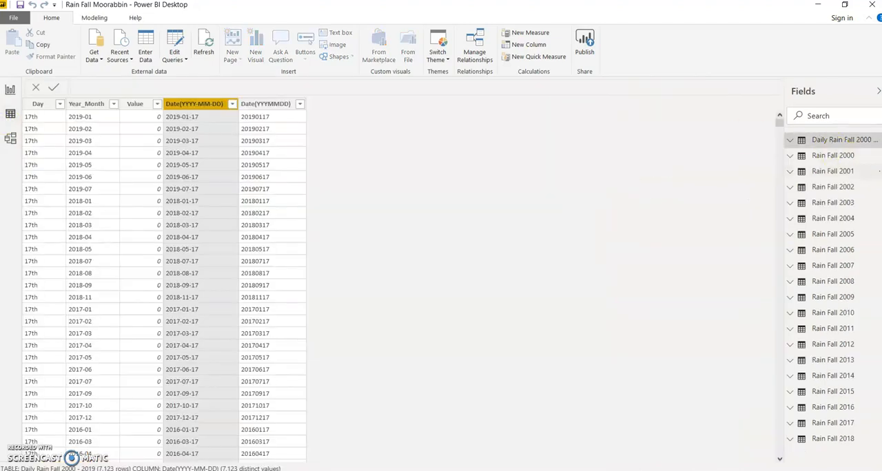
{"action": "left_click", "coordinate": [835, 155]}
{"action": "right_click", "coordinate": [835, 155]}
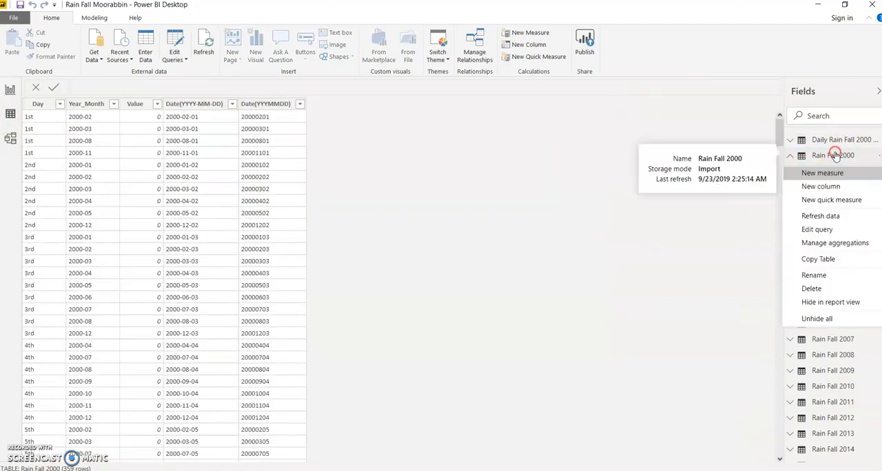
{"action": "left_click", "coordinate": [842, 302]}
{"action": "left_click", "coordinate": [791, 156]}
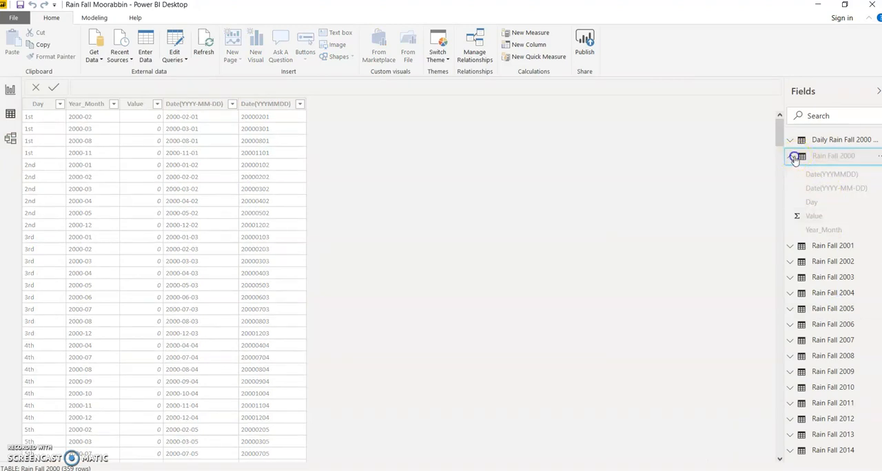
- Hide the Rain Fall 2001 through Rain Fall 2018 tables from report view as well
{"action": "right_click", "coordinate": [817, 172]}
{"action": "left_click", "coordinate": [830, 318]}
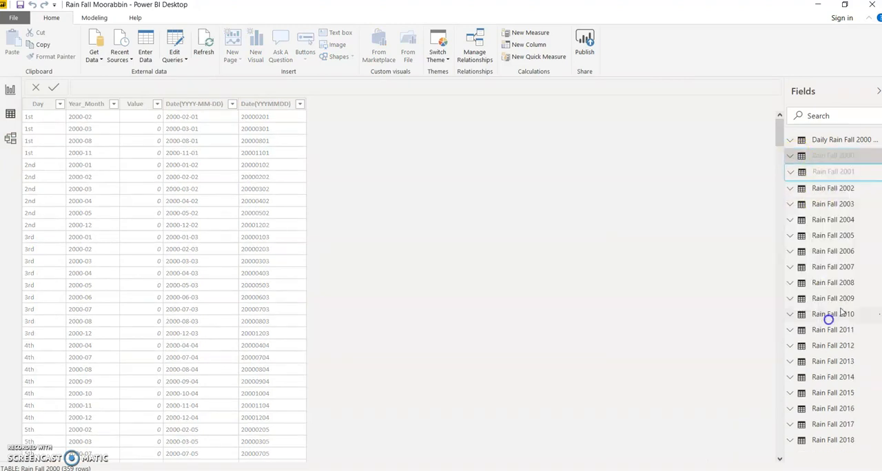
{"action": "left_click", "coordinate": [827, 425]}
{"action": "right_click", "coordinate": [827, 425]}
{"action": "left_click", "coordinate": [831, 408]}
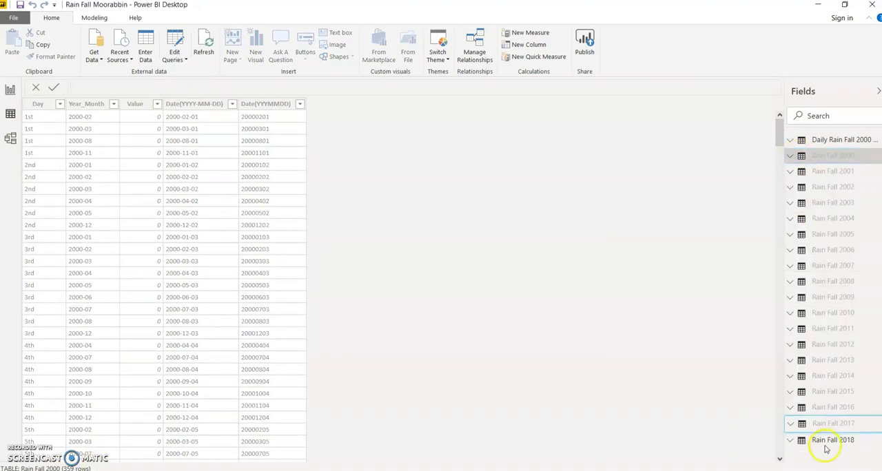
{"action": "right_click", "coordinate": [826, 445]}
{"action": "left_click", "coordinate": [831, 424]}
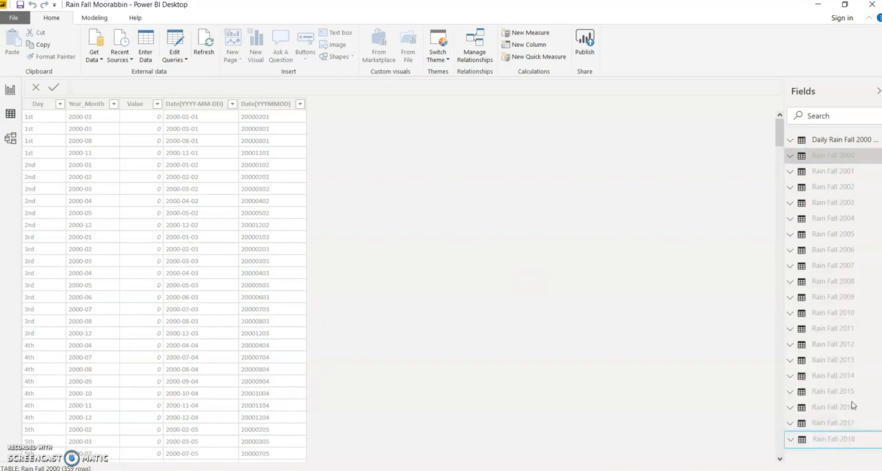
- Check the Daily Rain Fall 2000 - 2019 table in the data view and its field list in the report view
{"action": "left_click", "coordinate": [841, 141]}
{"action": "left_click", "coordinate": [791, 140]}
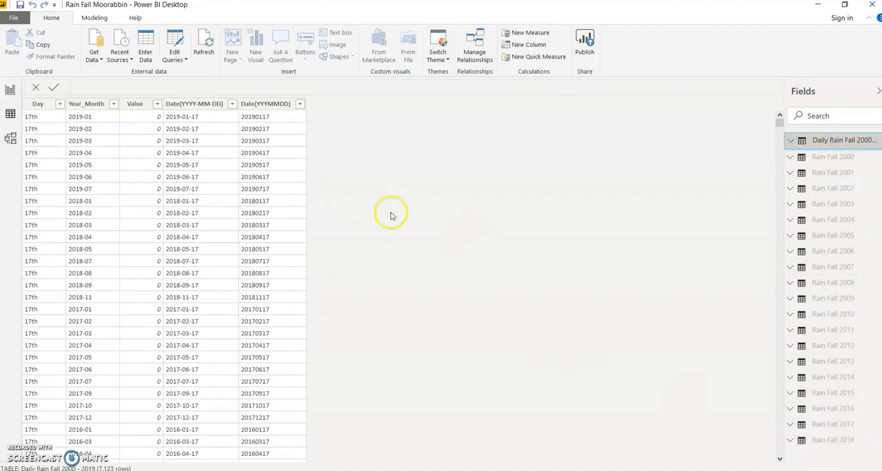
{"action": "left_click", "coordinate": [11, 90]}
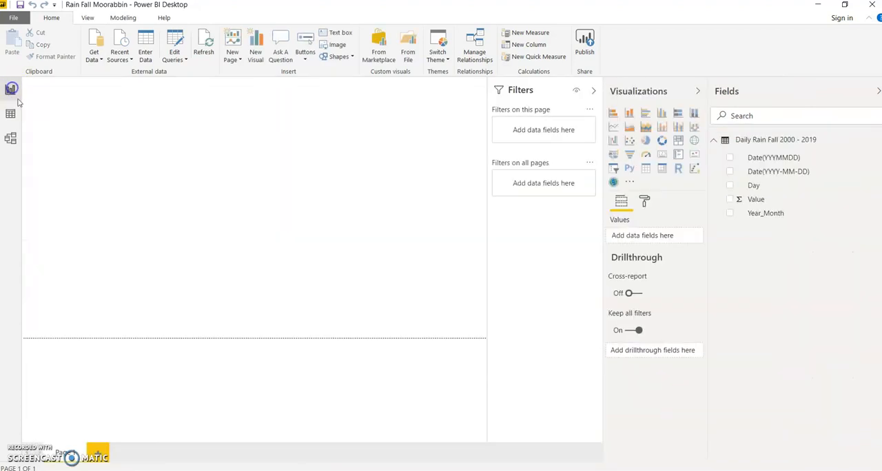
{"action": "left_click", "coordinate": [715, 141]}
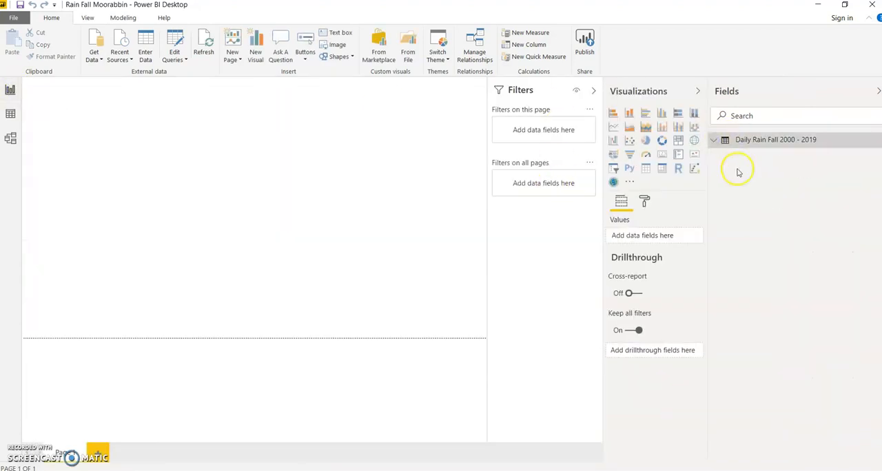
{"action": "left_click", "coordinate": [714, 141]}
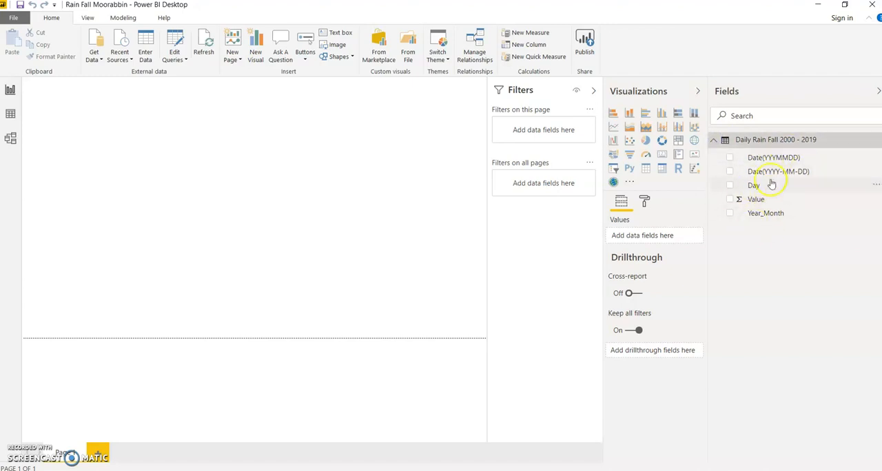
- Inspect the Date(YYYY-MM-DD) filter values of the combined table in the data view, leaving the filter unapplied
{"action": "left_click", "coordinate": [11, 113]}
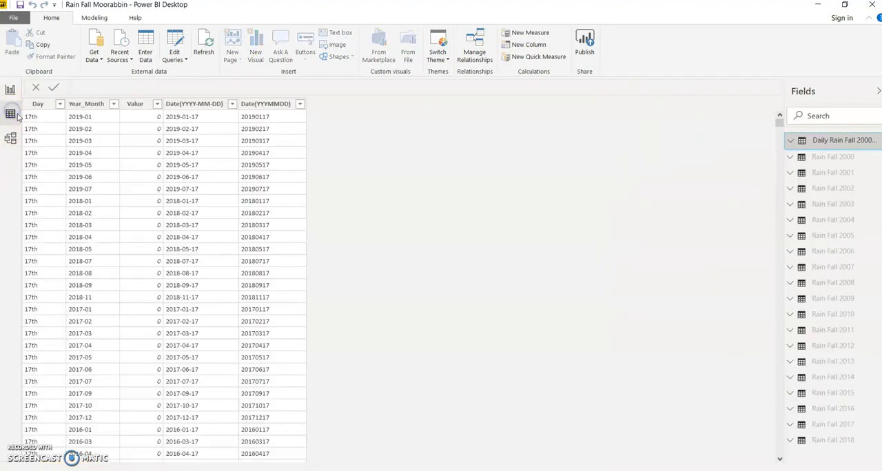
{"action": "left_click", "coordinate": [218, 106]}
{"action": "left_click", "coordinate": [232, 104]}
{"action": "left_click", "coordinate": [232, 105]}
{"action": "left_click", "coordinate": [233, 105]}
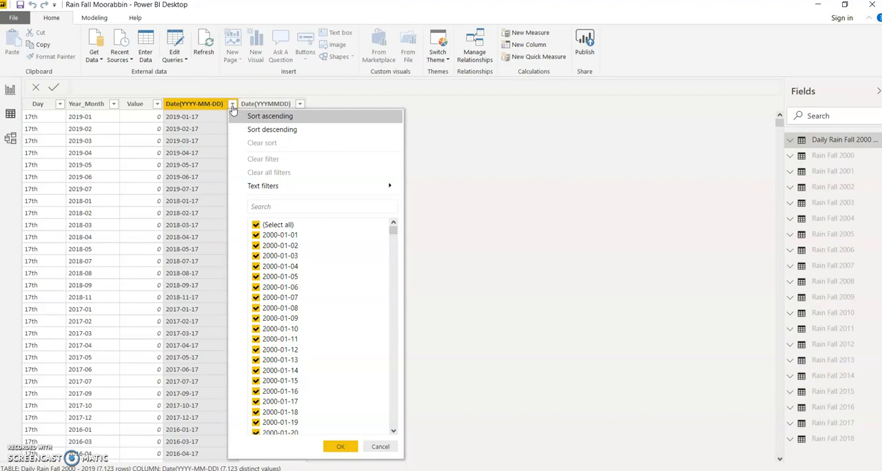
{"action": "left_click", "coordinate": [541, 167]}
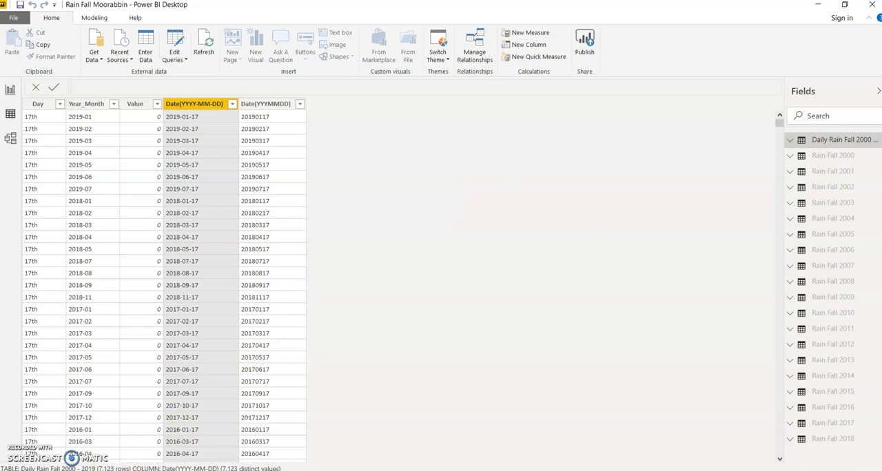
- Switch to the Date Dim (2000-2020) workbook in Excel and review its date range and the Date, Date Int and Year columns
{"action": "left_click", "coordinate": [148, 470]}
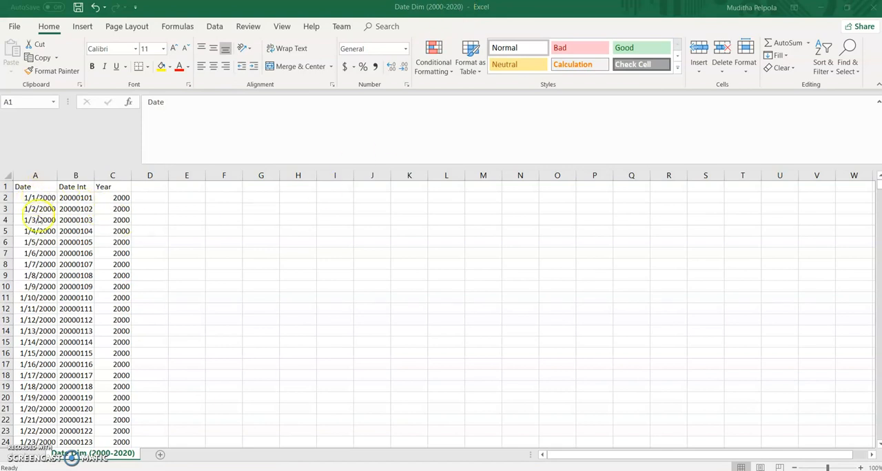
{"action": "left_click", "coordinate": [50, 198]}
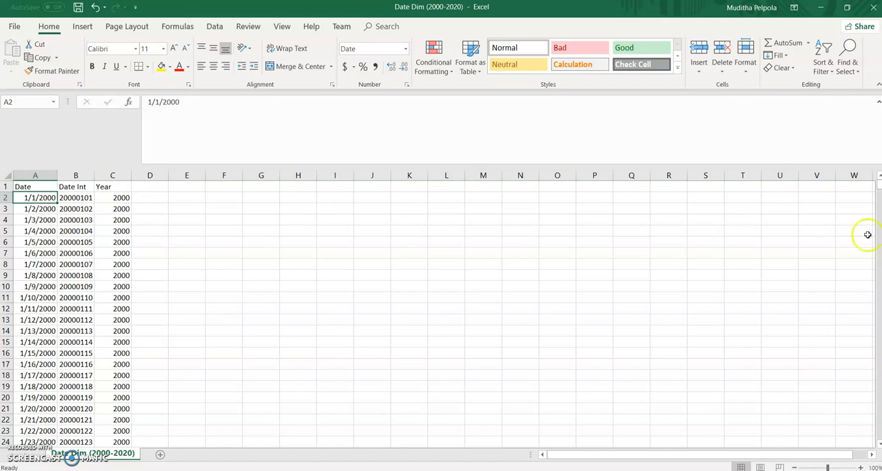
{"action": "left_click_drag", "start_coordinate": [878, 185], "coordinate": [877, 443]}
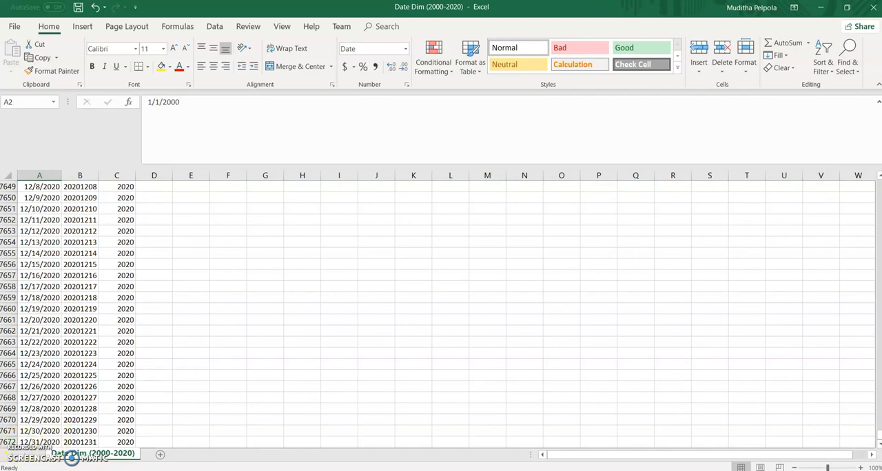
{"action": "left_click_drag", "start_coordinate": [876, 441], "coordinate": [875, 182]}
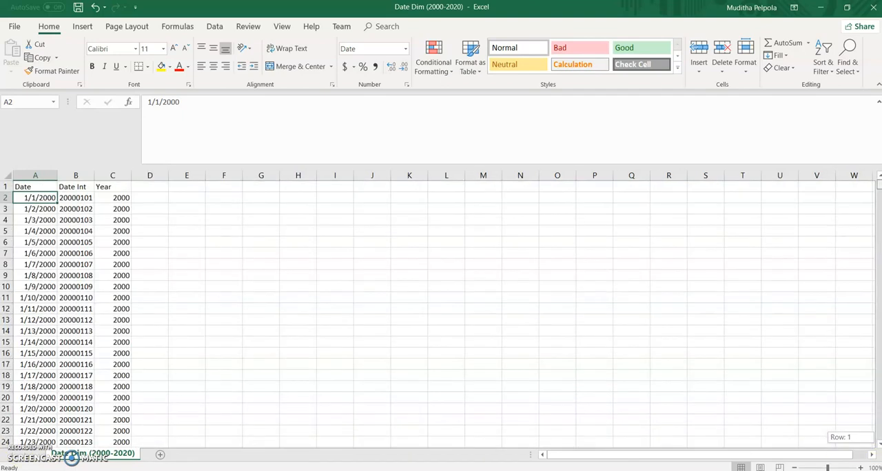
{"action": "left_click", "coordinate": [76, 175]}
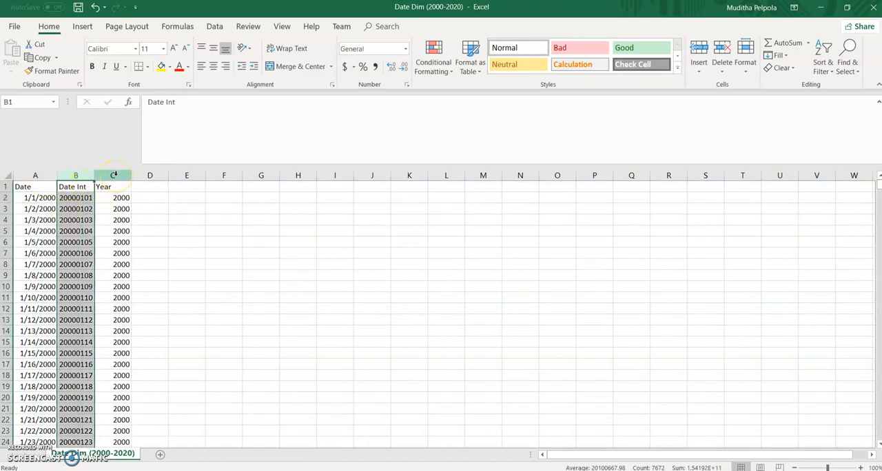
{"action": "left_click", "coordinate": [113, 176]}
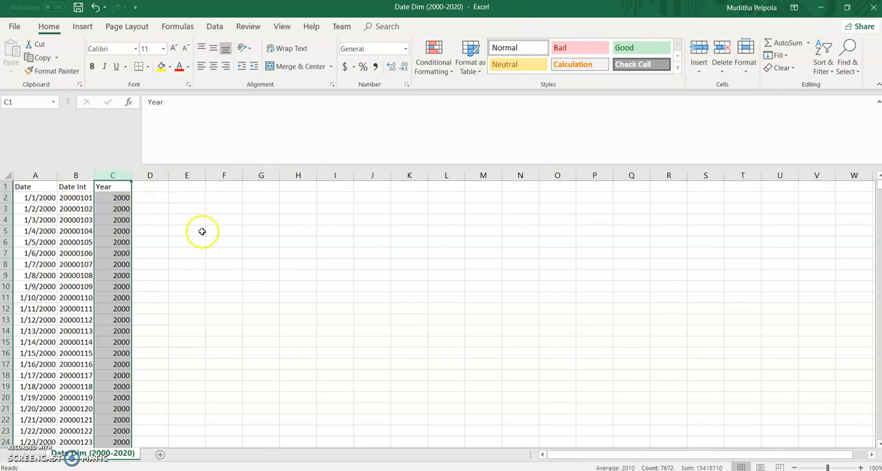
{"action": "left_click", "coordinate": [43, 179]}
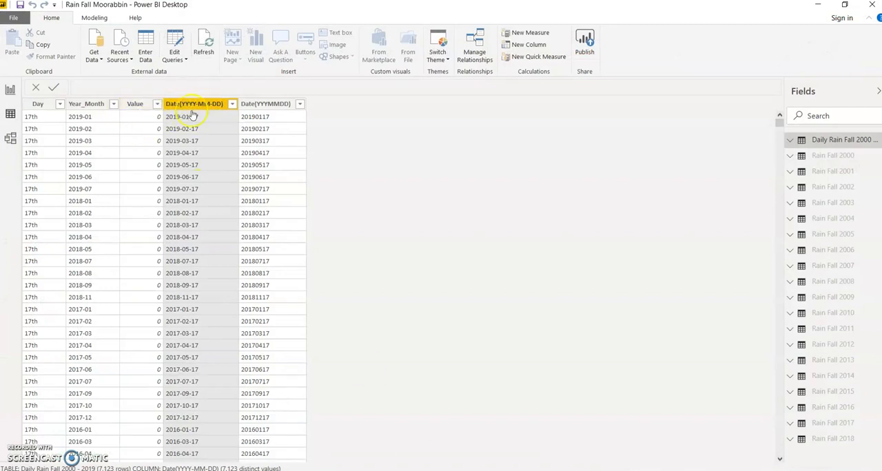
- Compare the Date(YYYMMDD) column of the combined rainfall table in Power BI with the workbook's Date Int column in Excel
{"action": "left_click", "coordinate": [271, 105]}
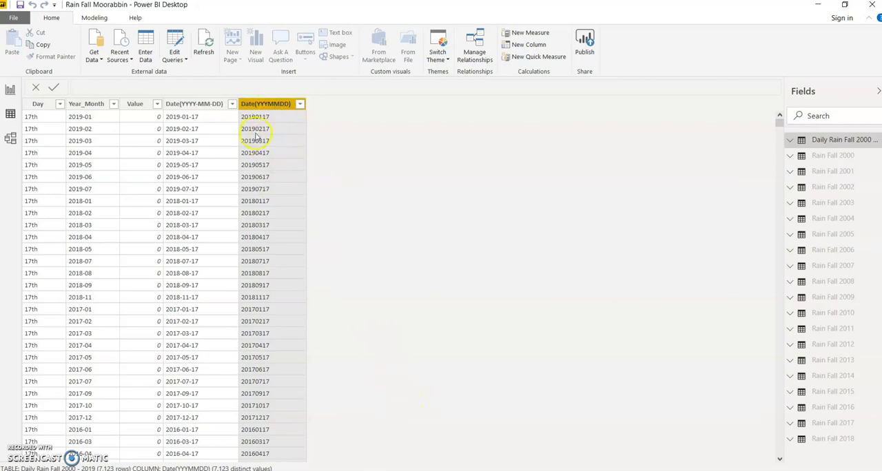
{"action": "key", "text": "alt+Tab"}
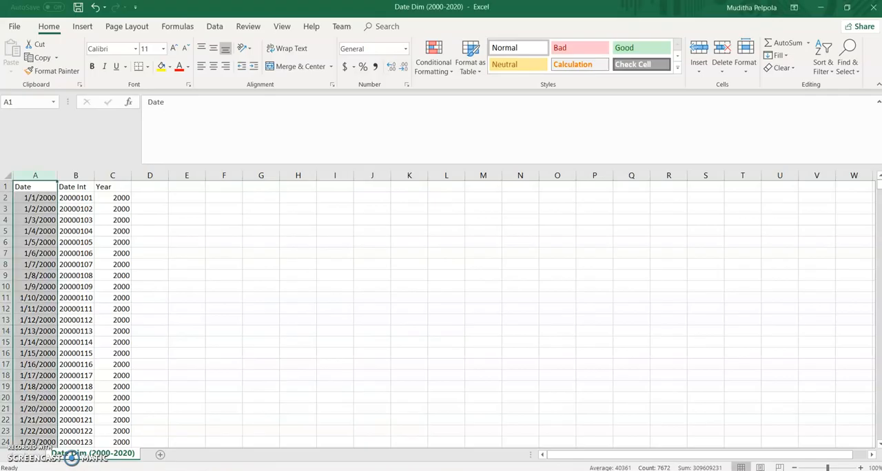
{"action": "left_click", "coordinate": [76, 175]}
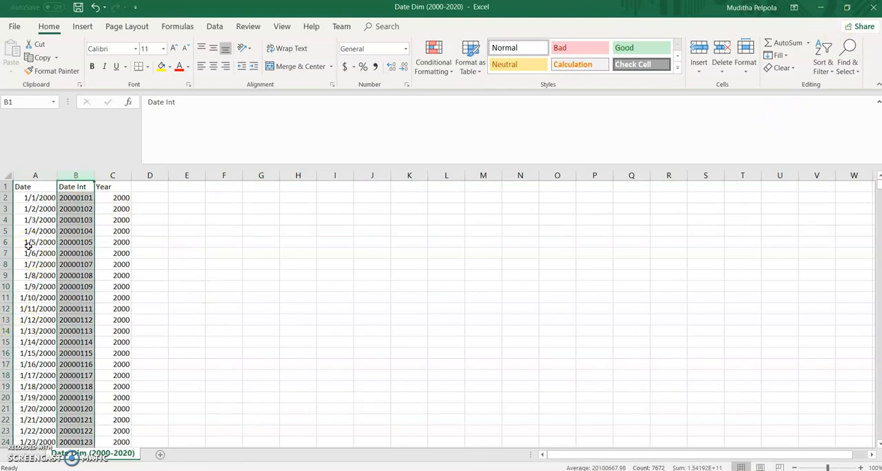
{"action": "left_click", "coordinate": [820, 7]}
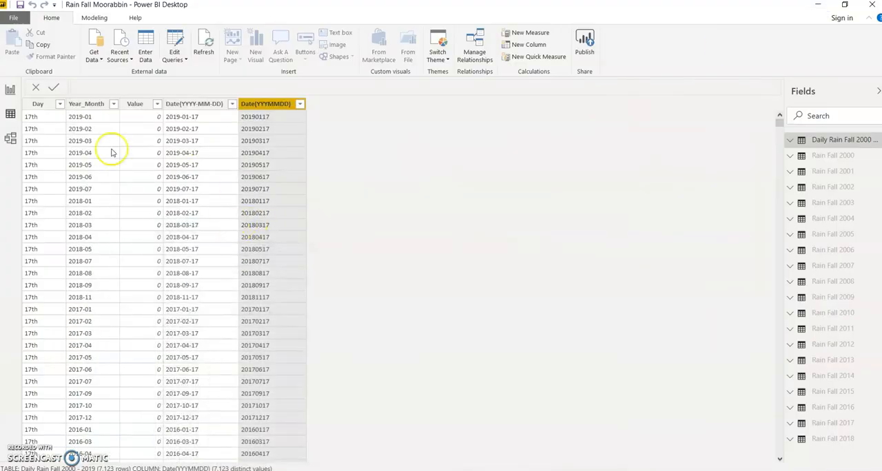
- Match the rainfall table's two date columns in Power BI against the Date and Date Int columns of the Excel date workbook
{"action": "left_click", "coordinate": [201, 103]}
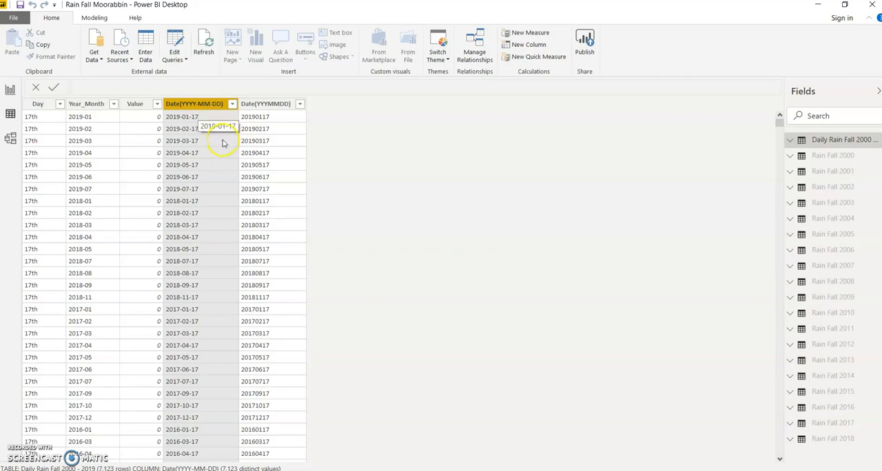
{"action": "left_click", "coordinate": [254, 104]}
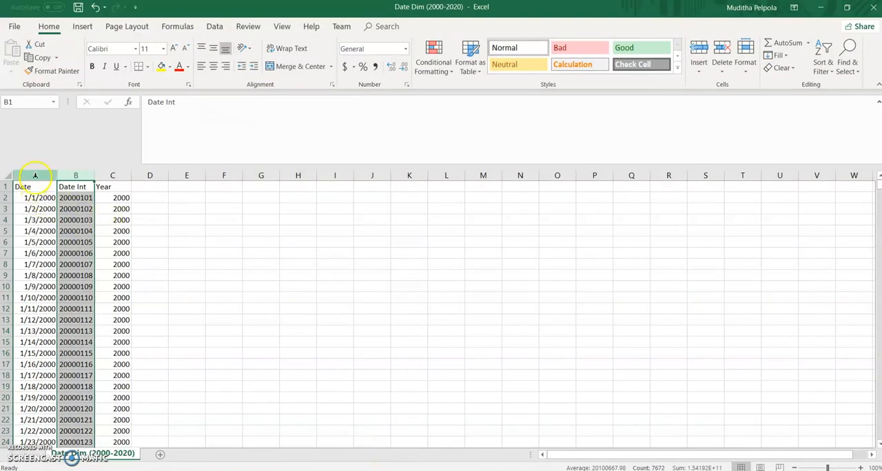
{"action": "left_click", "coordinate": [35, 176]}
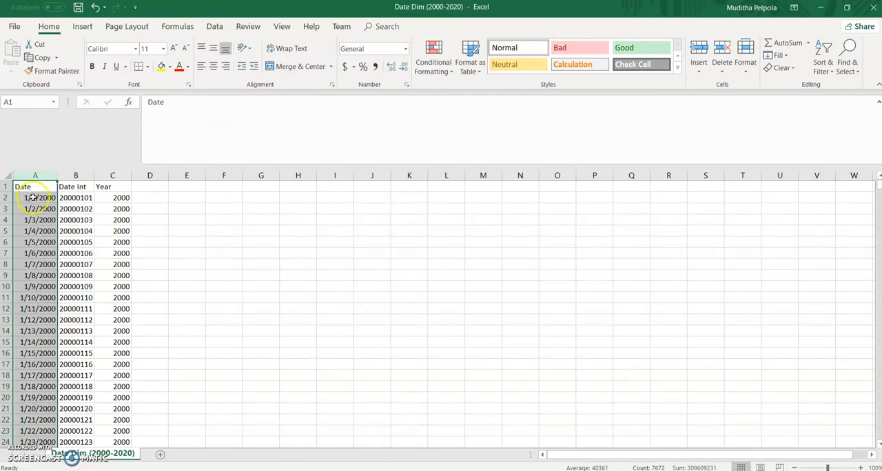
{"action": "left_click", "coordinate": [78, 176]}
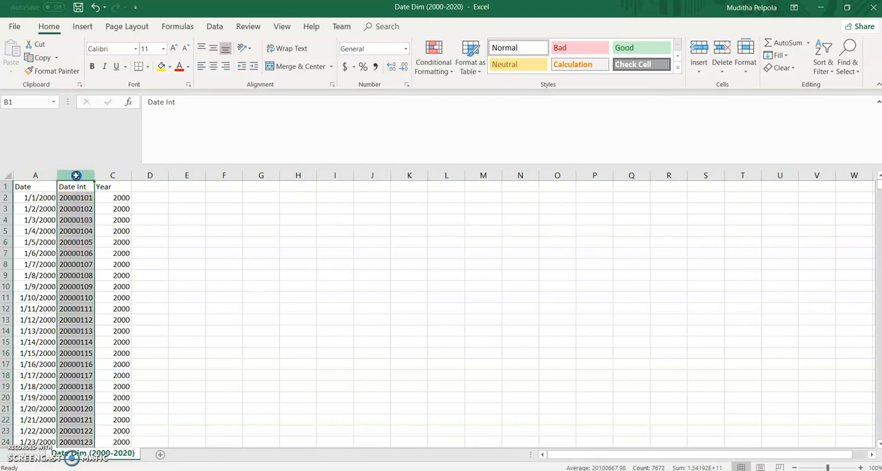
{"action": "left_click", "coordinate": [825, 15]}
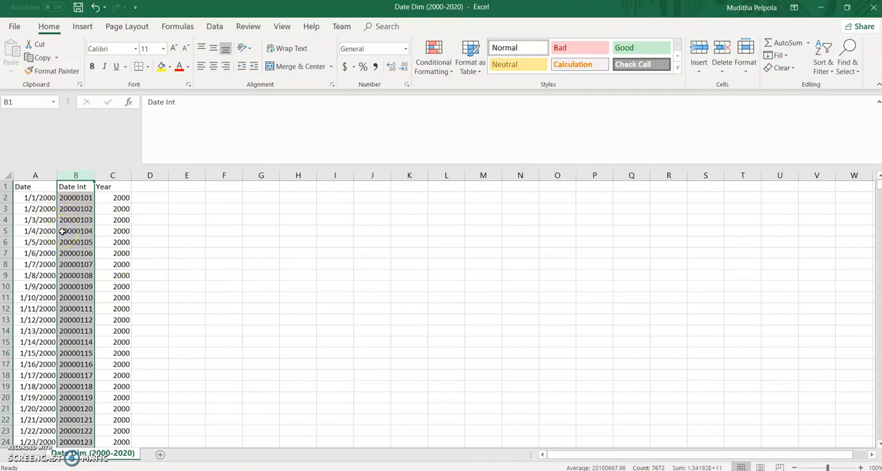
{"action": "left_click", "coordinate": [49, 198]}
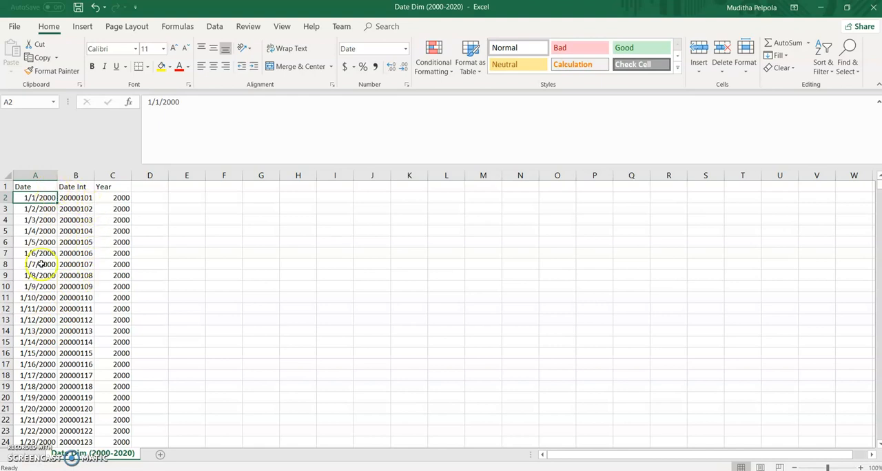
- Check the Date Int and Year columns of the date workbook, close it without saving, and return to Power BI Desktop
{"action": "left_click", "coordinate": [73, 198]}
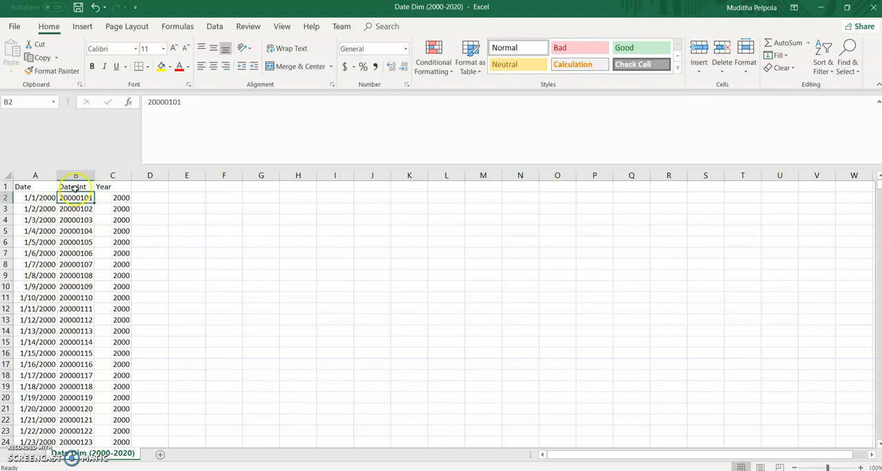
{"action": "left_click", "coordinate": [103, 197]}
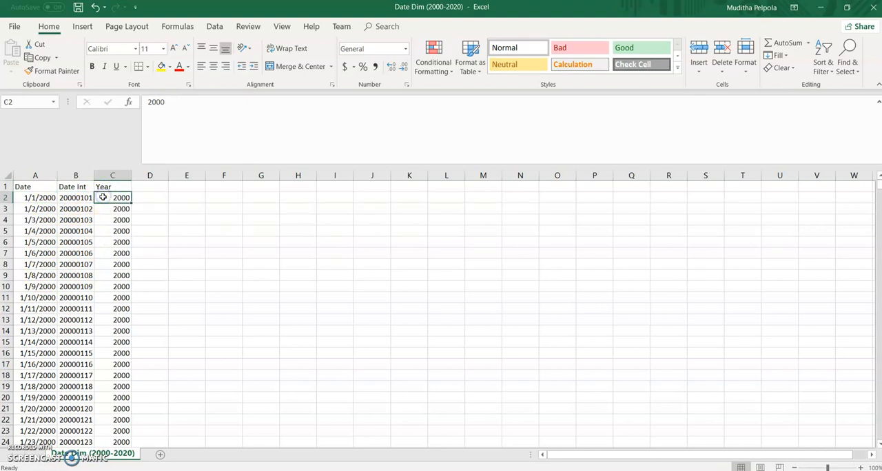
{"action": "left_click", "coordinate": [877, 9]}
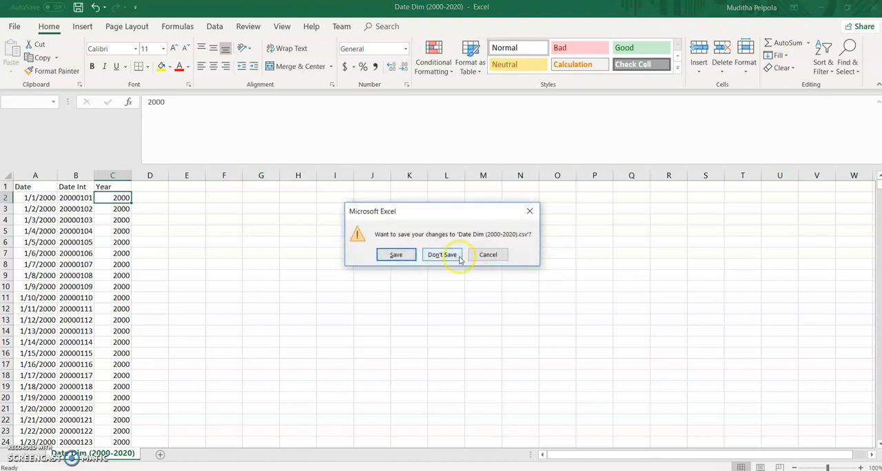
{"action": "left_click", "coordinate": [452, 254]}
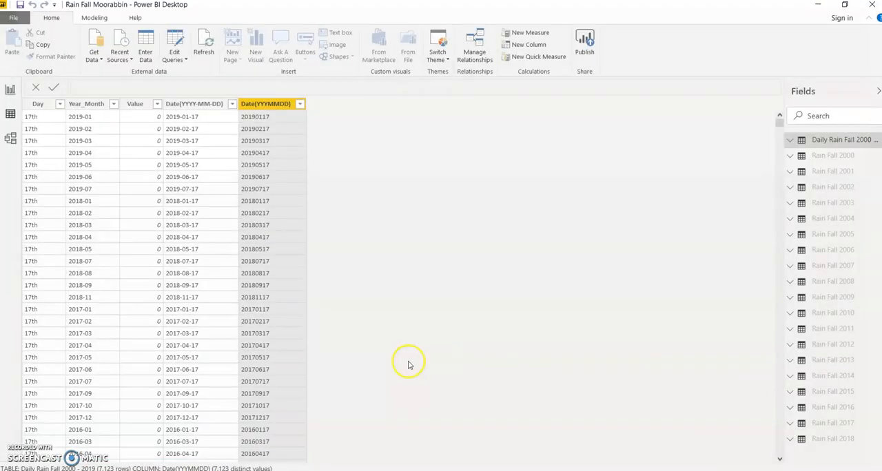
- Import the Date Dim (2000-2020) CSV file from the Youtube folder on the Desktop and load it into the model
{"action": "left_click", "coordinate": [99, 65]}
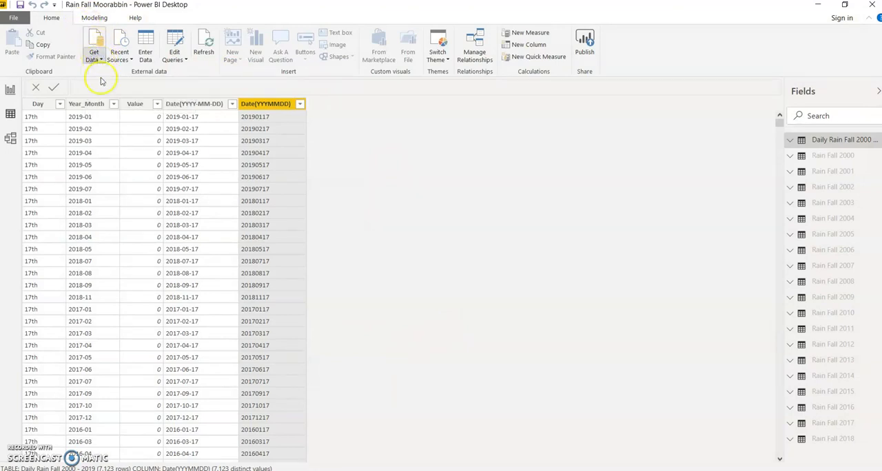
{"action": "left_click", "coordinate": [101, 68]}
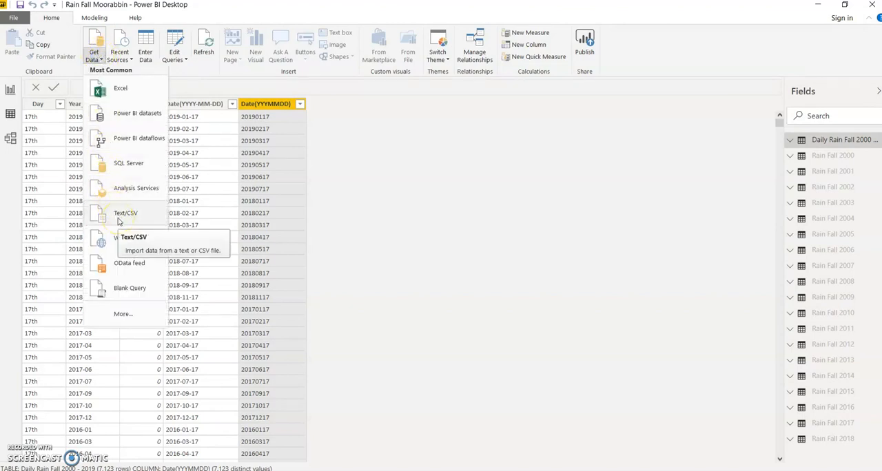
{"action": "left_click", "coordinate": [118, 219]}
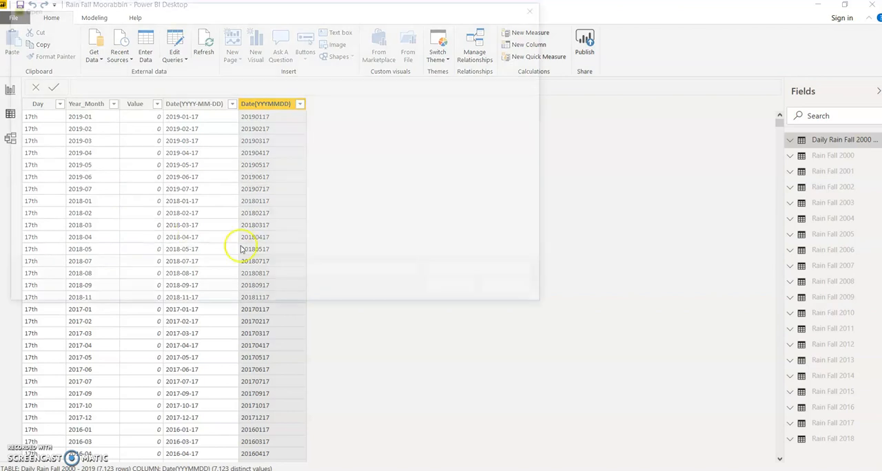
{"action": "scroll", "coordinate": [62, 103], "scroll_direction": "up", "scroll_amount": 5}
{"action": "scroll", "coordinate": [56, 111], "scroll_direction": "up", "scroll_amount": 2}
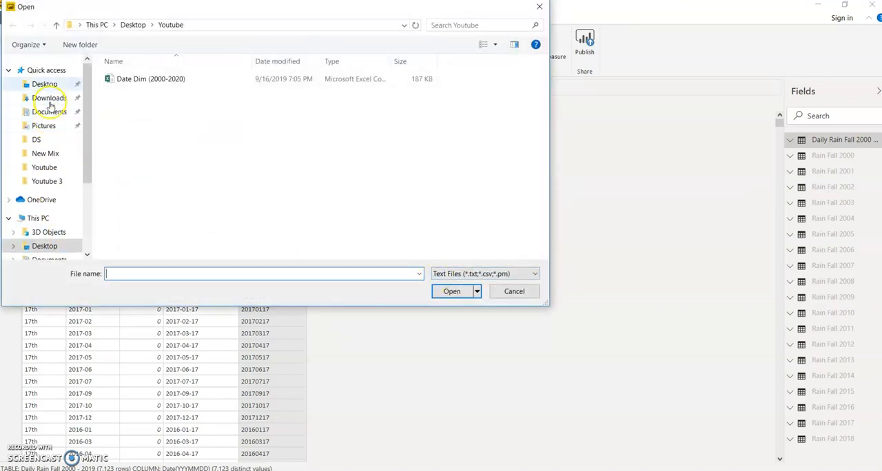
{"action": "left_click", "coordinate": [44, 84]}
{"action": "double_click", "coordinate": [135, 188]}
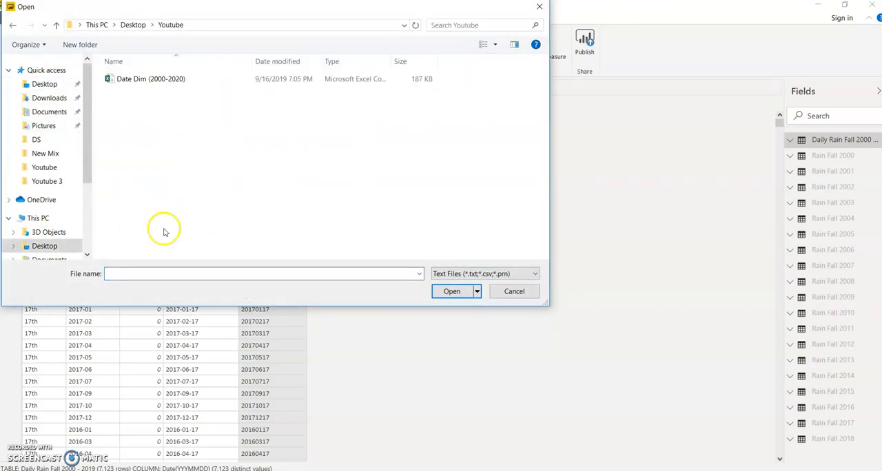
{"action": "double_click", "coordinate": [141, 81]}
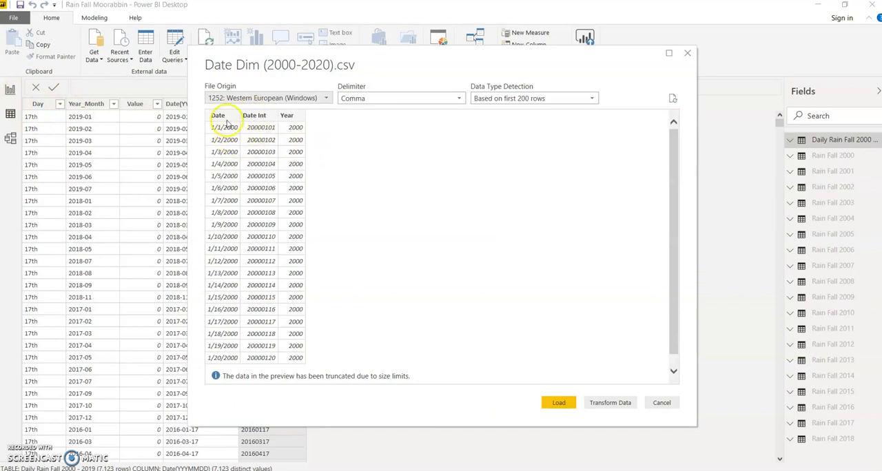
{"action": "left_click", "coordinate": [559, 404]}
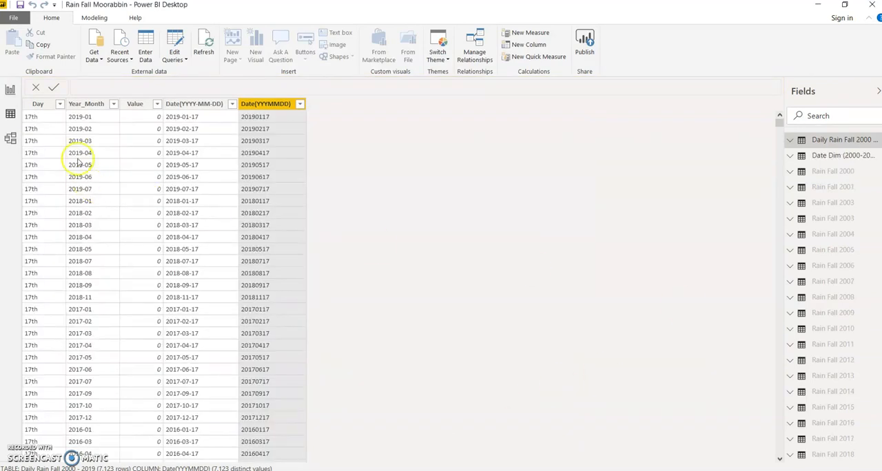
- Collapse the combined rainfall table's field list in the report view and examine the fields of the Date Dim (2000-2020) table
{"action": "left_click", "coordinate": [15, 92]}
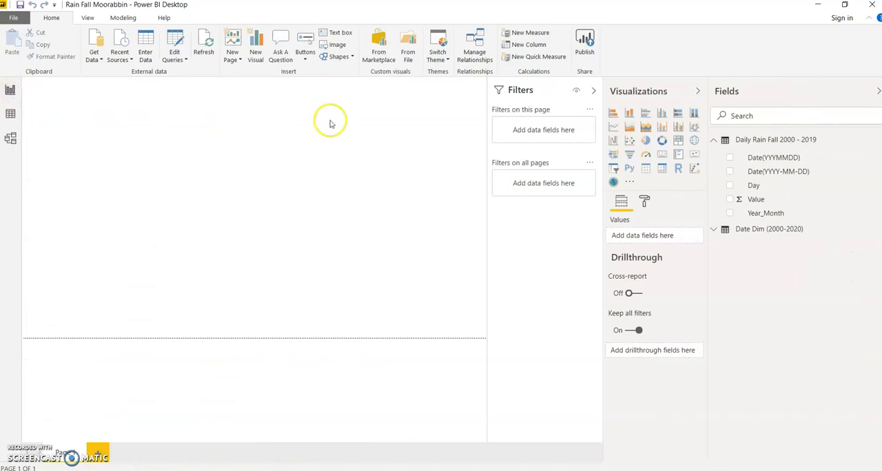
{"action": "left_click", "coordinate": [714, 141]}
{"action": "left_click", "coordinate": [714, 158]}
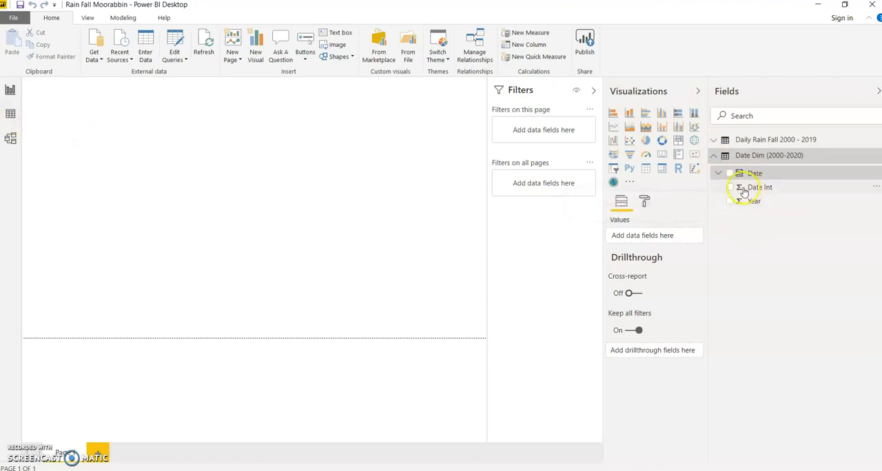
- Format the Date column of the Date Dim (2000-2020) table as "Wednesday, March 14, 2001 (dddd, MMMM d, yyyy)" in the data view
{"action": "left_click", "coordinate": [14, 118]}
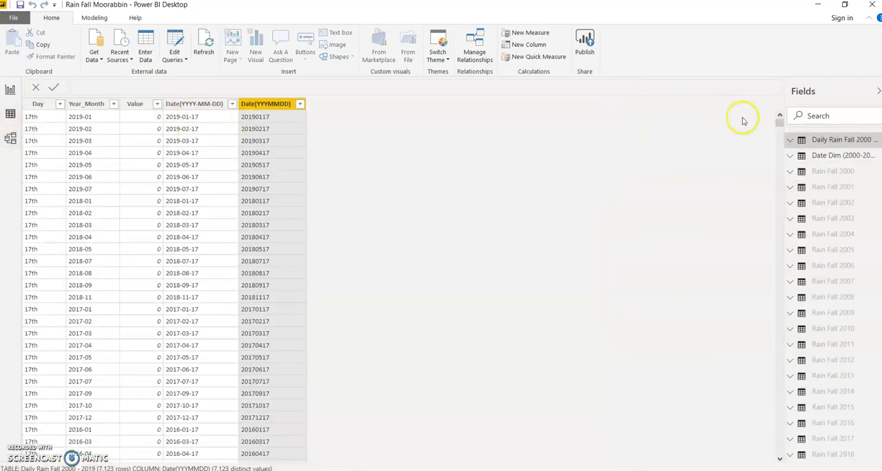
{"action": "left_click", "coordinate": [794, 156]}
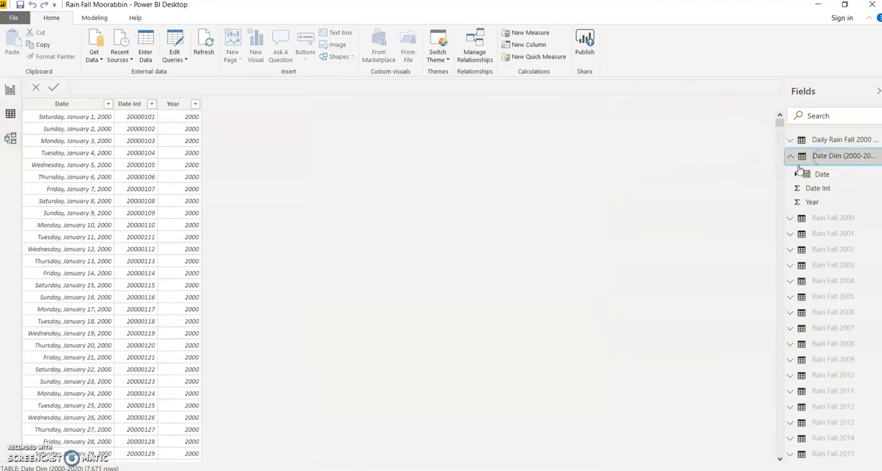
{"action": "left_click", "coordinate": [76, 107]}
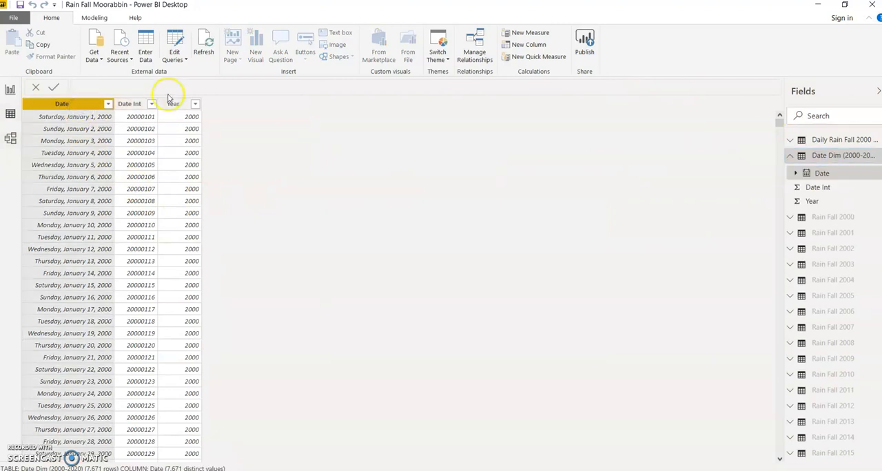
{"action": "left_click", "coordinate": [92, 18]}
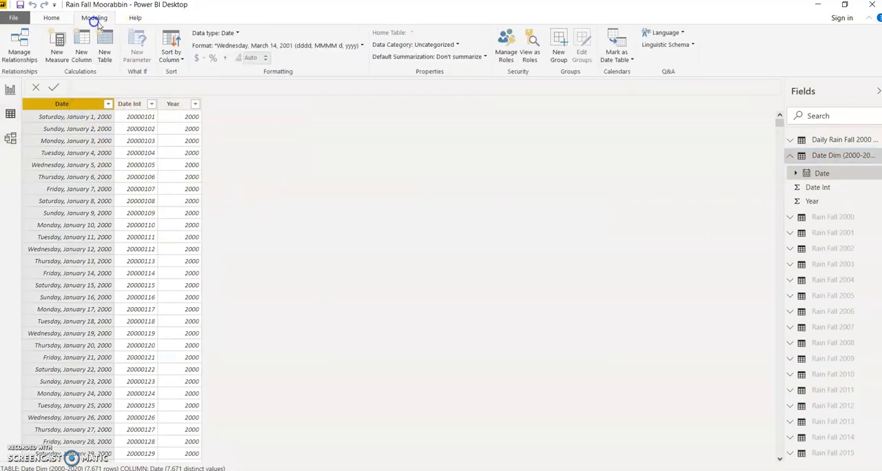
{"action": "left_click", "coordinate": [223, 48]}
{"action": "mouse_move", "coordinate": [228, 84]}
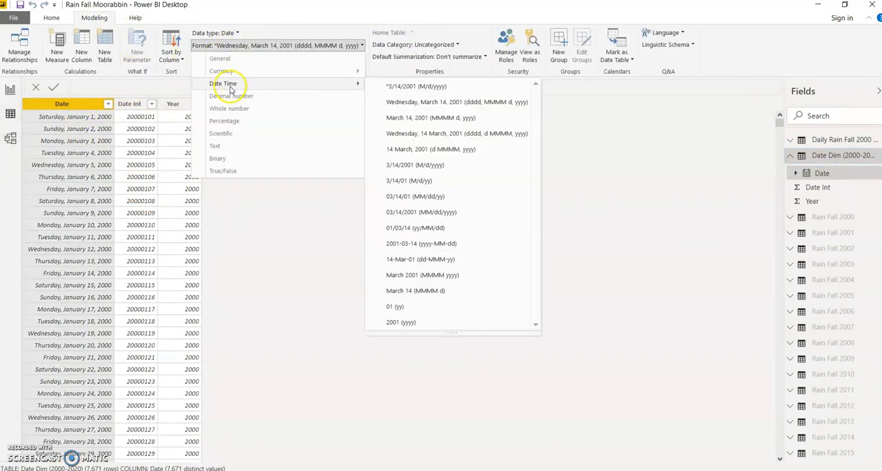
{"action": "left_click", "coordinate": [430, 104]}
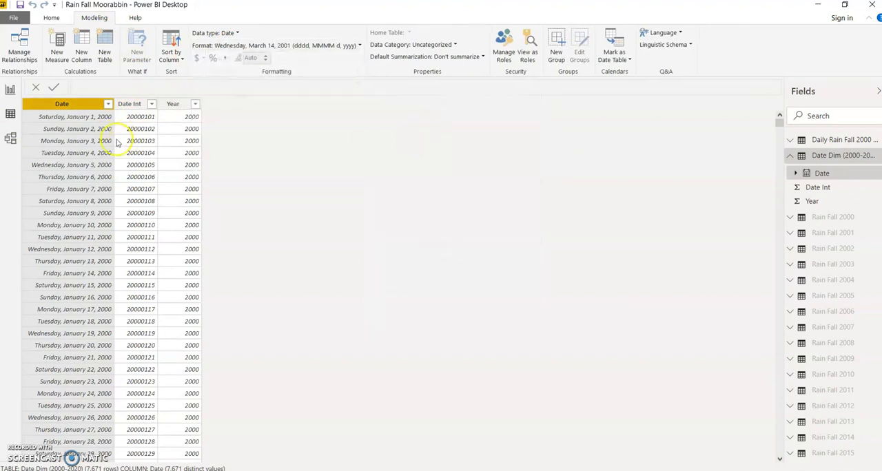
- Set the default summarization of the Date Int and Year columns in the Date Dim table to Don't summarize
{"action": "left_click", "coordinate": [146, 104]}
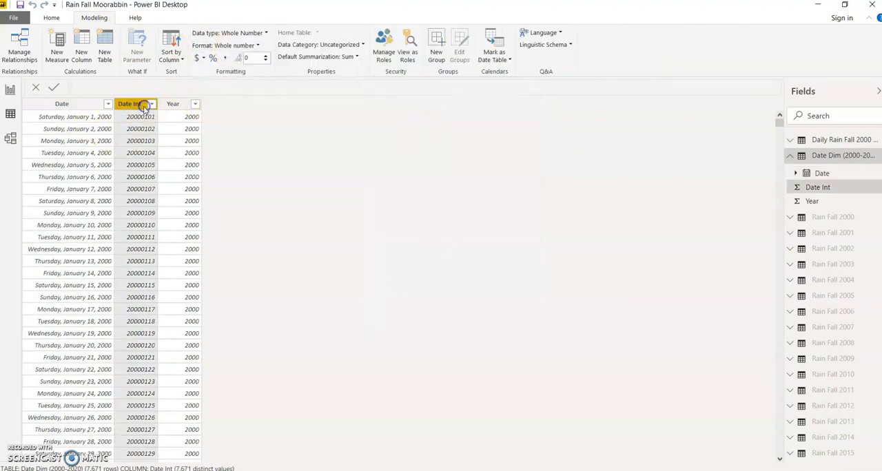
{"action": "left_click", "coordinate": [300, 59]}
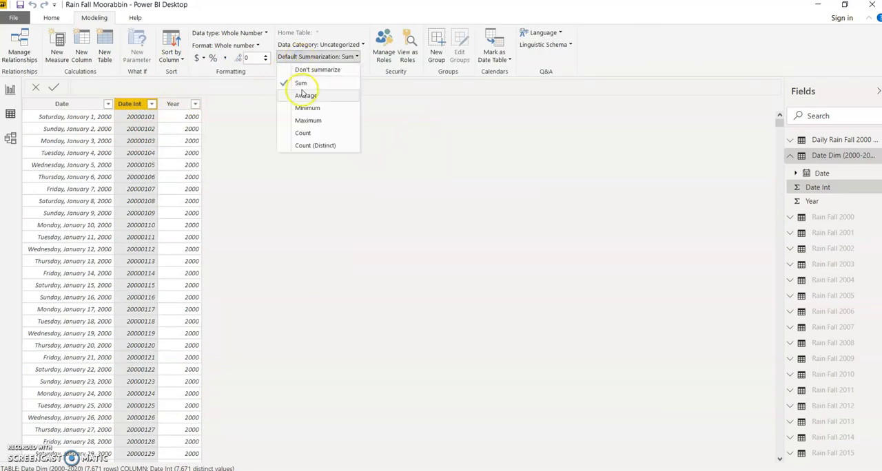
{"action": "left_click", "coordinate": [307, 73]}
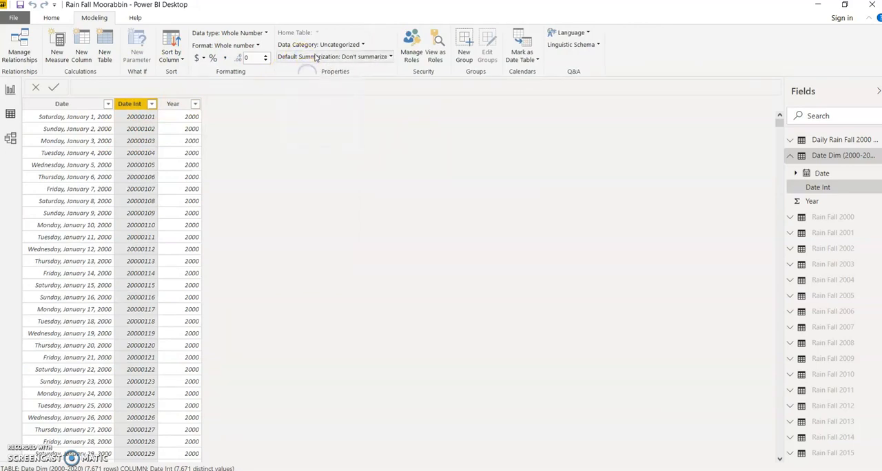
{"action": "left_click", "coordinate": [181, 105]}
{"action": "left_click", "coordinate": [310, 57]}
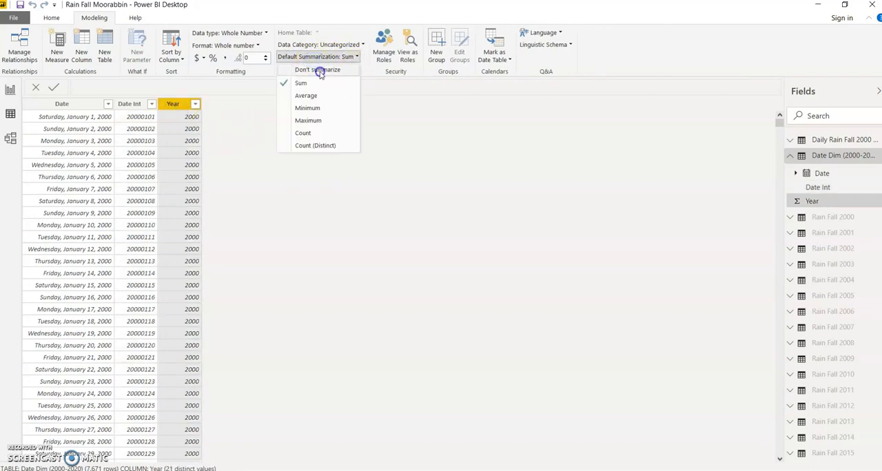
{"action": "left_click", "coordinate": [319, 71]}
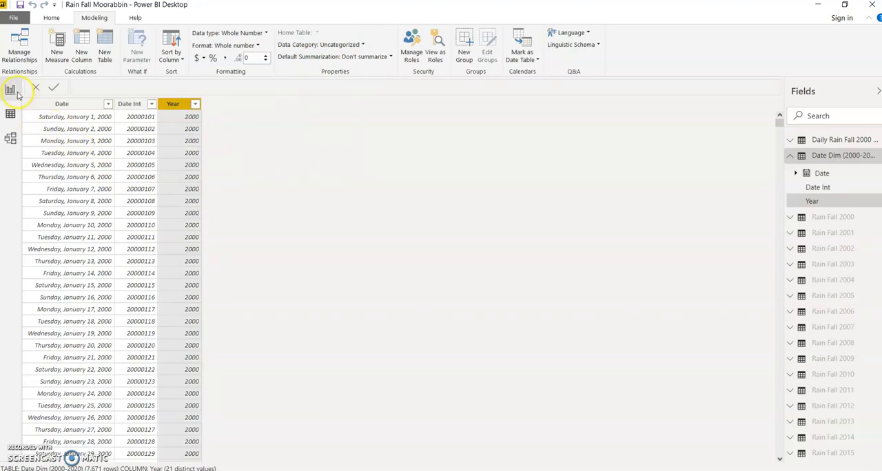
- Check the data types and default summarization of the combined rainfall table's Value and two date columns, leaving the settings unaltered
{"action": "left_click", "coordinate": [791, 155]}
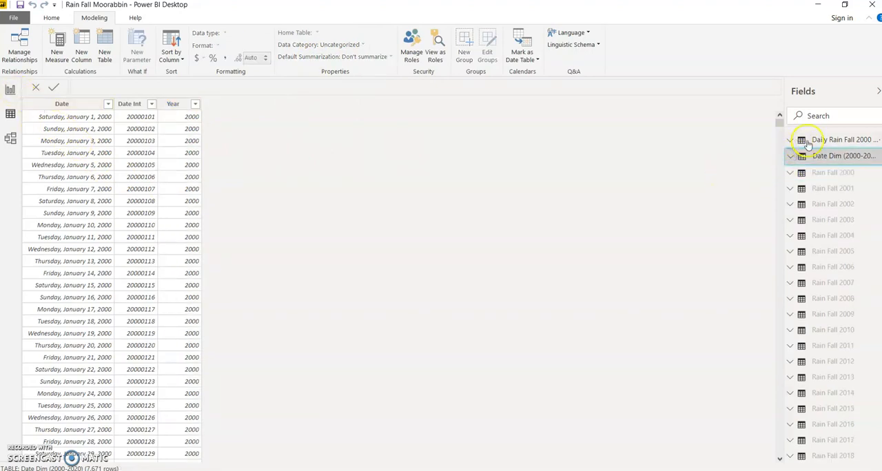
{"action": "left_click", "coordinate": [808, 141]}
{"action": "left_click", "coordinate": [132, 103]}
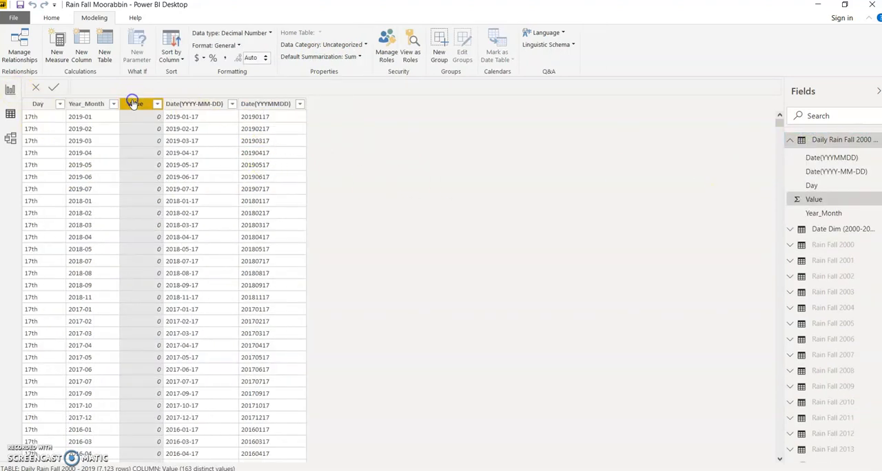
{"action": "left_click", "coordinate": [201, 104]}
{"action": "left_click", "coordinate": [253, 104]}
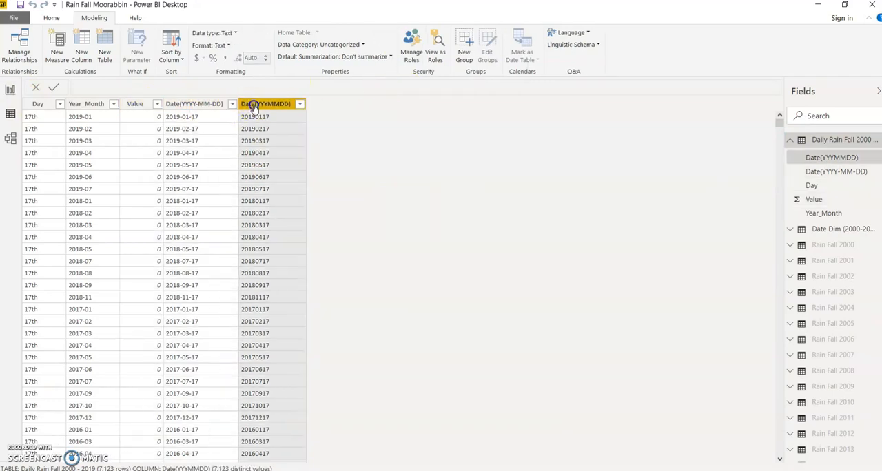
{"action": "left_click", "coordinate": [354, 58]}
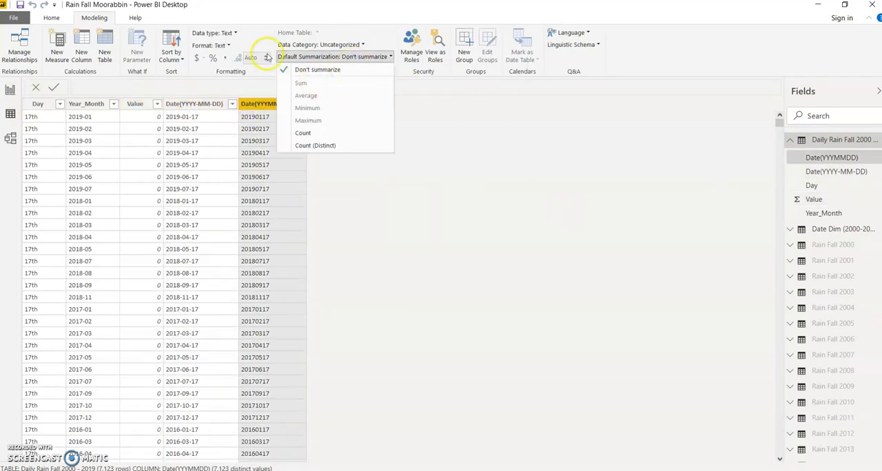
{"action": "left_click", "coordinate": [531, 213]}
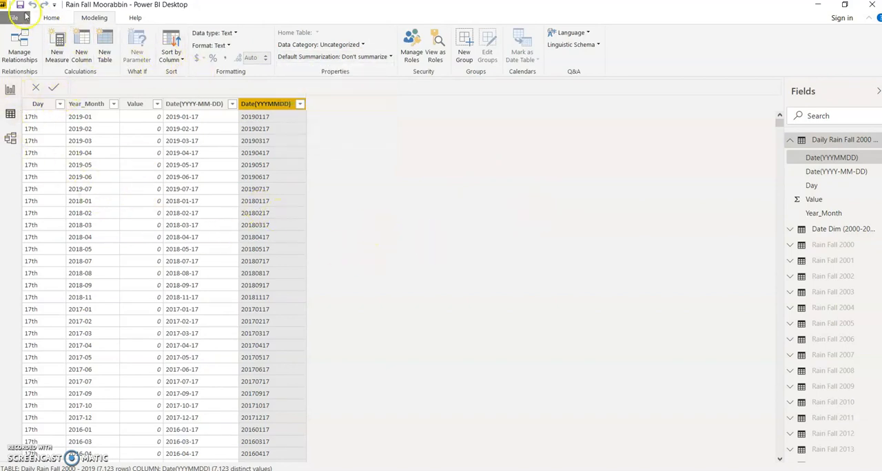
- Open the Power Query Editor and compare the Date(YYYMMDD) column of Daily Rain Fall 2000 - 2019 with the Date Dim (2000-2020) query's columns
{"action": "left_click", "coordinate": [51, 17]}
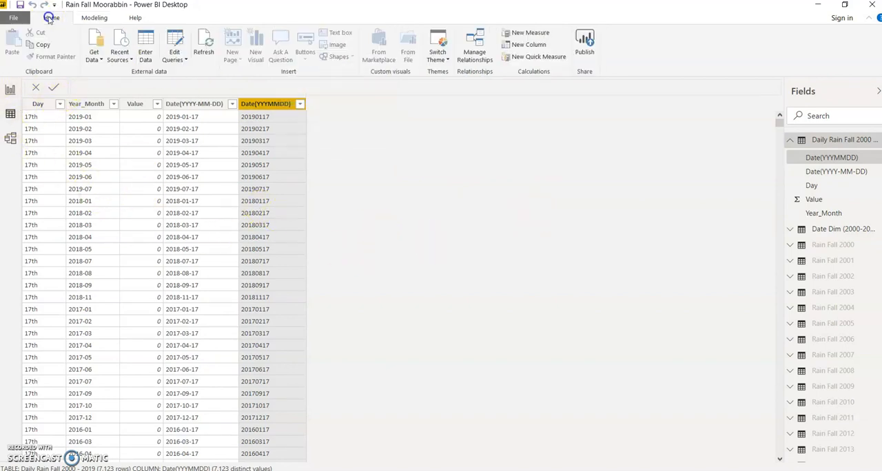
{"action": "left_click", "coordinate": [183, 62]}
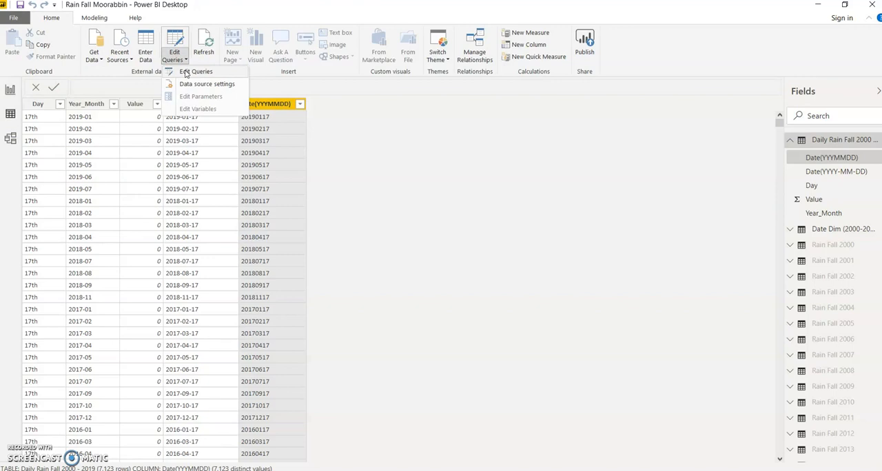
{"action": "left_click", "coordinate": [199, 72]}
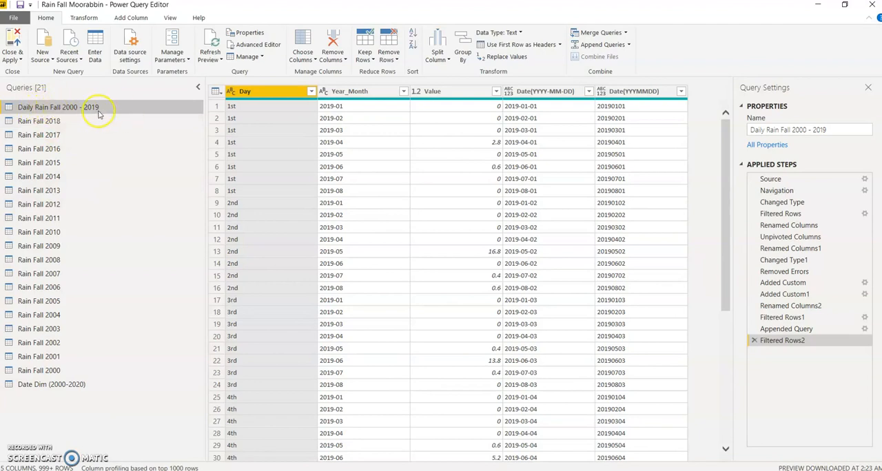
{"action": "left_click", "coordinate": [61, 386]}
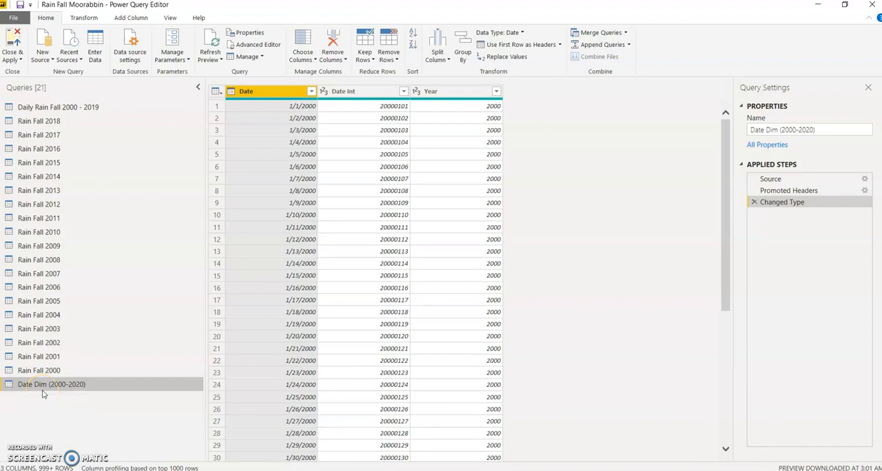
{"action": "left_click", "coordinate": [88, 109]}
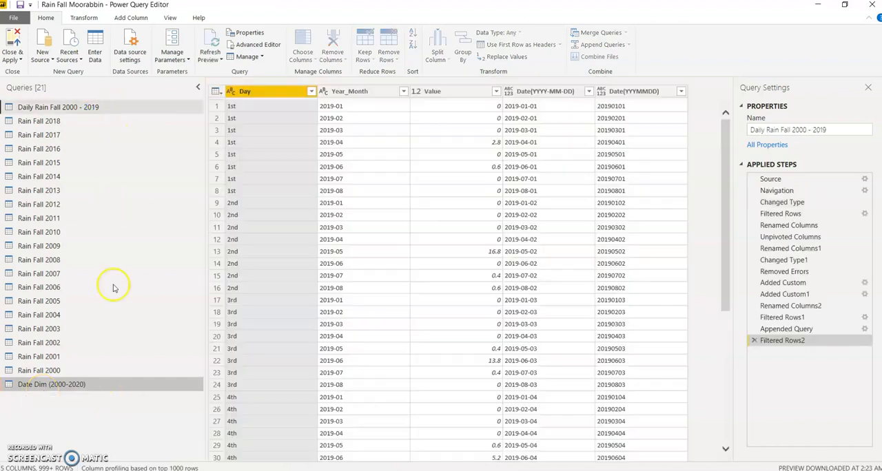
{"action": "left_click", "coordinate": [641, 91]}
{"action": "left_click", "coordinate": [80, 386]}
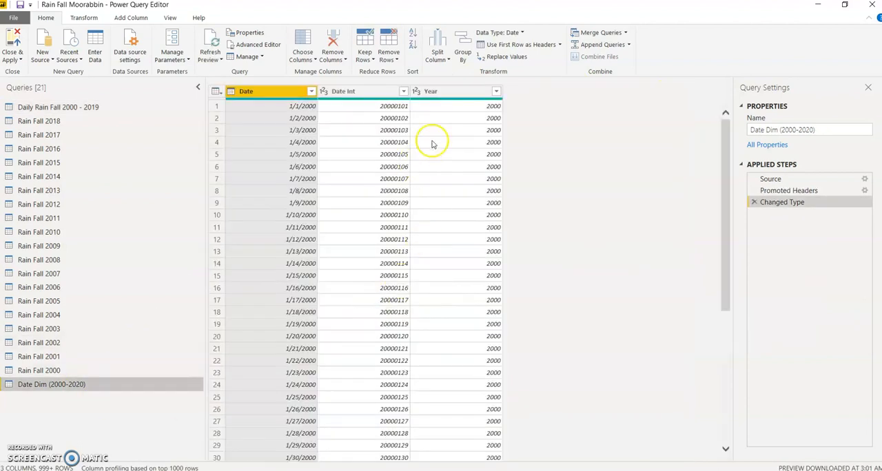
- Compare the data type of Date Int in the Date Dim (2000-2020) query with that of Date(YYYMMDD) in Daily Rain Fall 2000 - 2019
{"action": "left_click", "coordinate": [373, 93]}
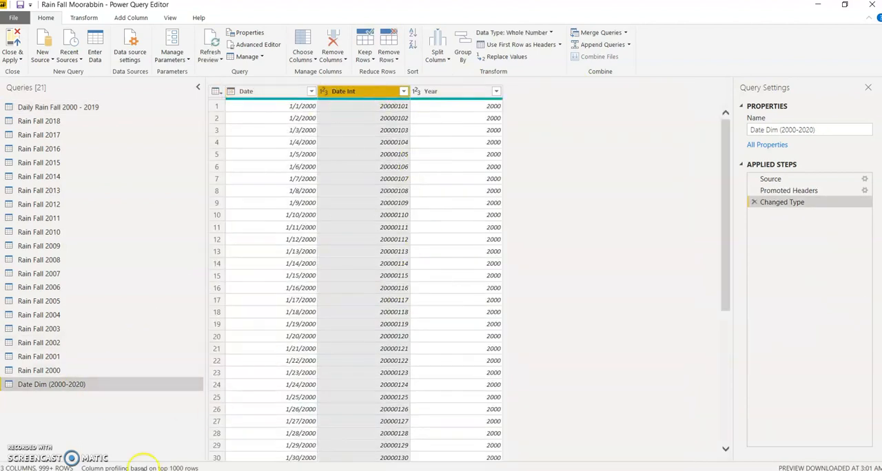
{"action": "left_click", "coordinate": [62, 390]}
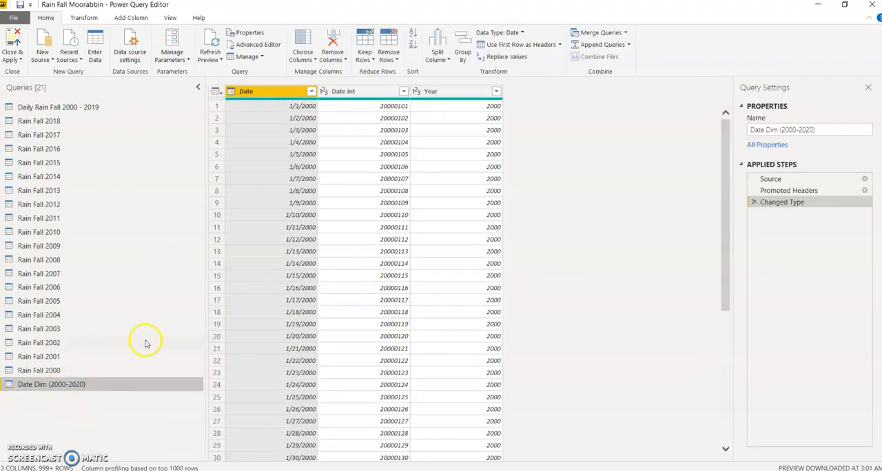
{"action": "left_click", "coordinate": [60, 108]}
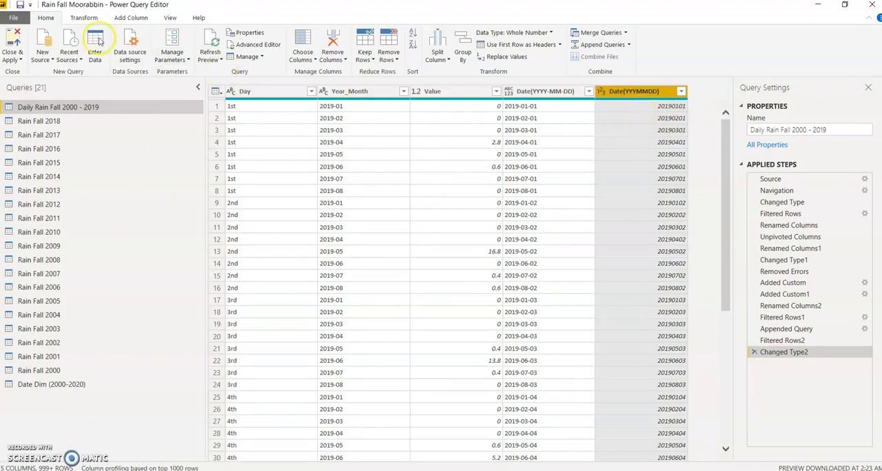
{"action": "left_click", "coordinate": [83, 17]}
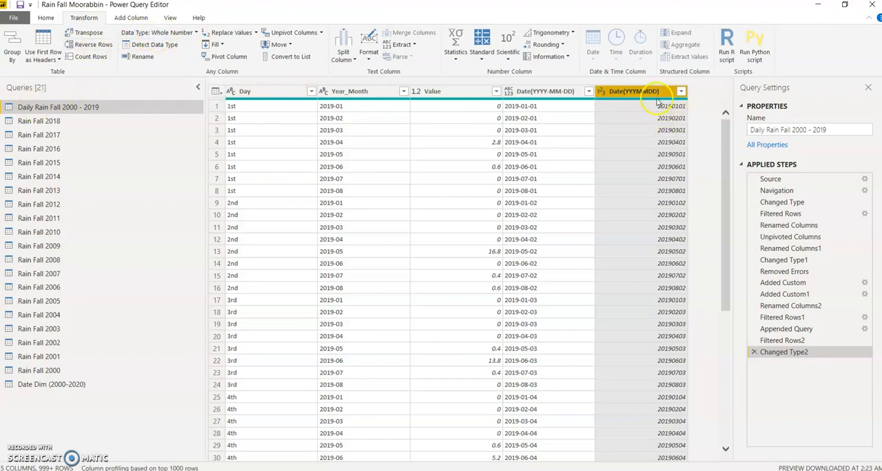
{"action": "left_click", "coordinate": [54, 388]}
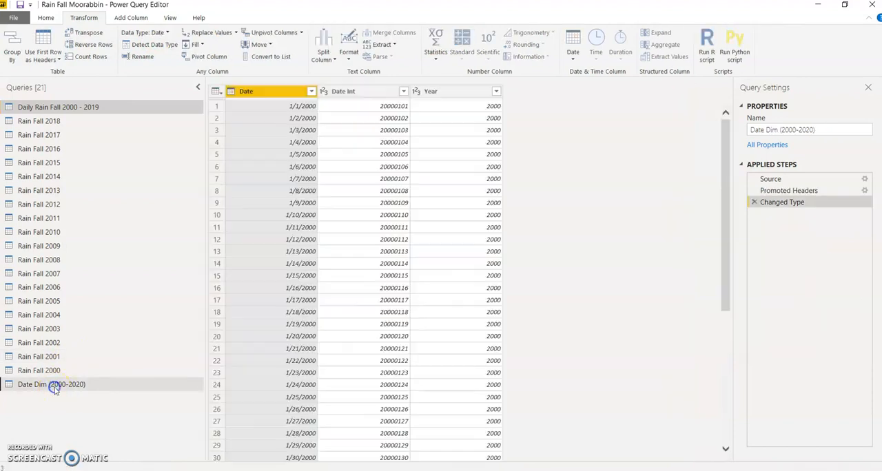
{"action": "left_click", "coordinate": [377, 92]}
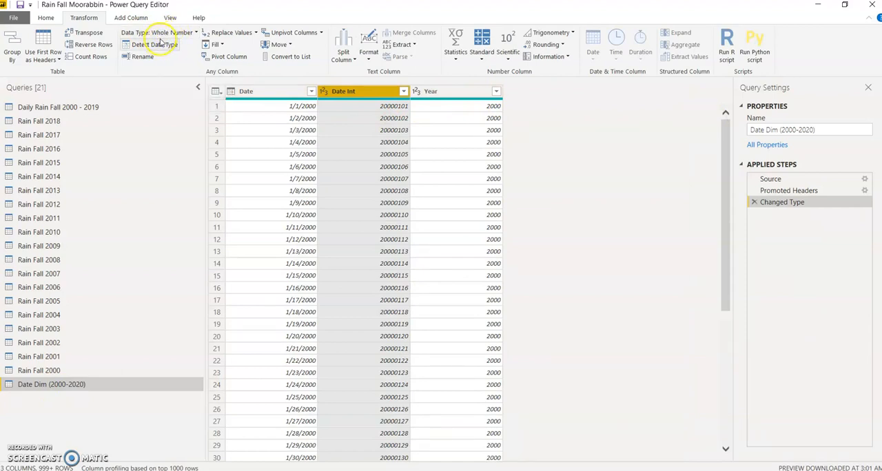
- Copy the Date Dim (2000-2020) query and paste it as a second query in the queries list
{"action": "right_click", "coordinate": [58, 385]}
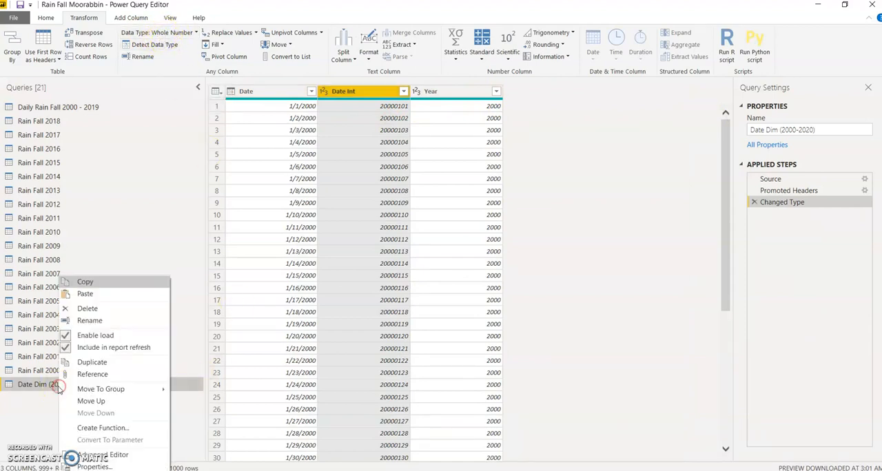
{"action": "left_click", "coordinate": [86, 282]}
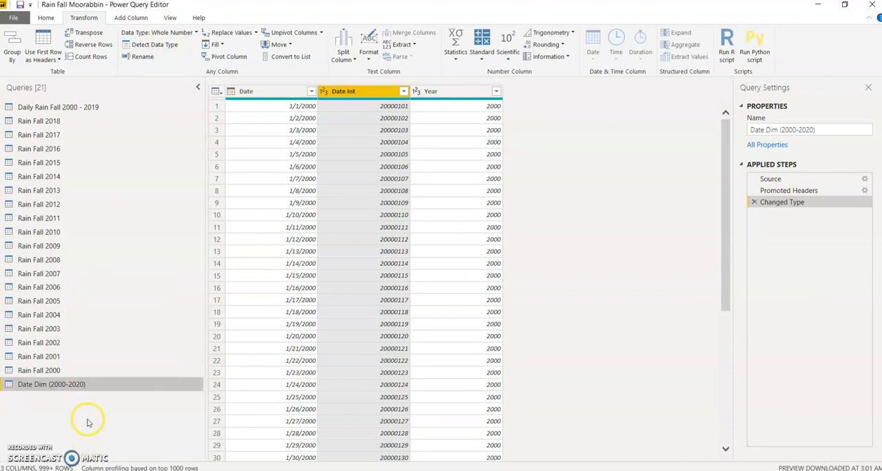
{"action": "key", "text": "ctrl+v"}
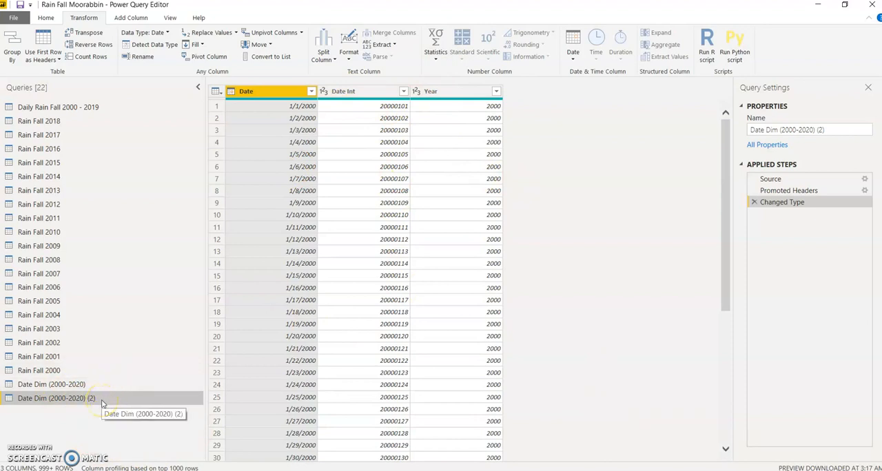
- Start merging the copied date query with Daily Rain Fall 2000 - 2019, using a Left Outer (all from first, matching from second) join
{"action": "left_click", "coordinate": [46, 17]}
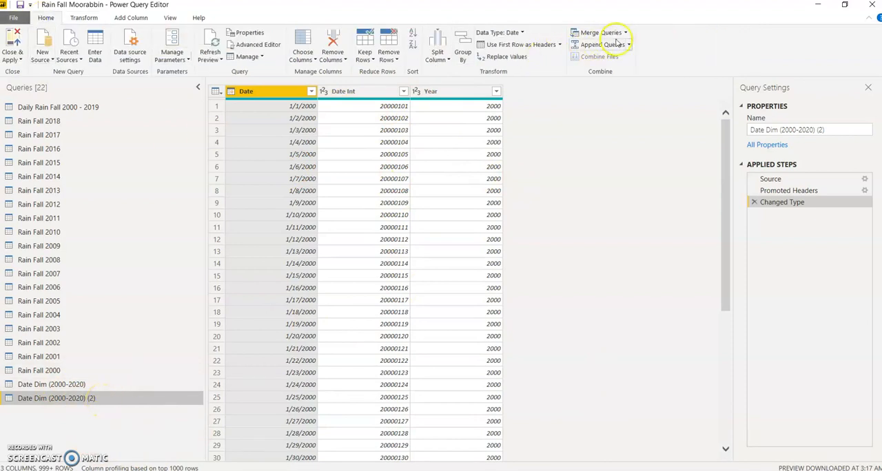
{"action": "left_click", "coordinate": [598, 32]}
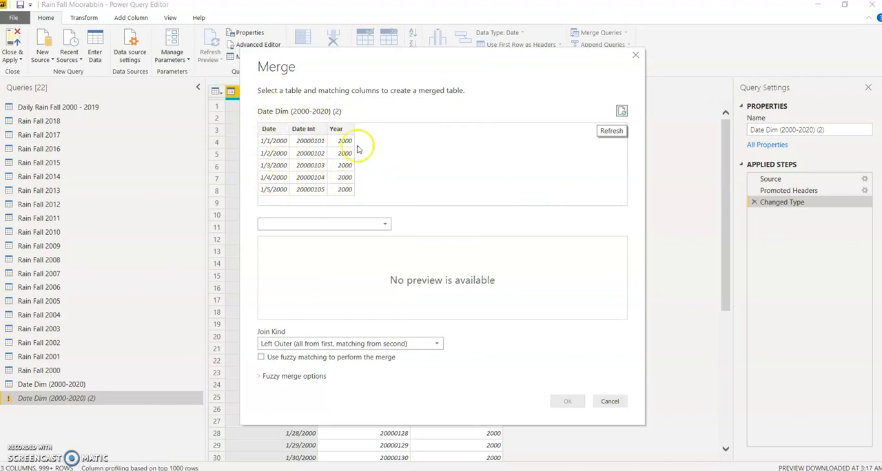
{"action": "left_click", "coordinate": [346, 228]}
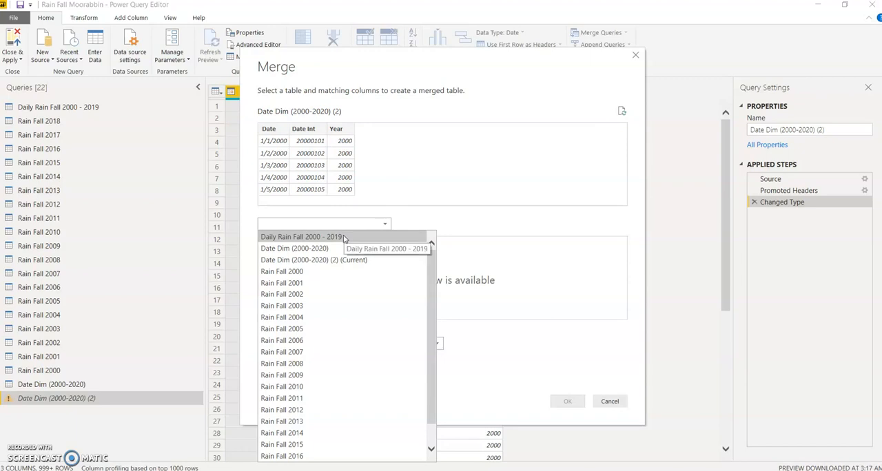
{"action": "left_click", "coordinate": [344, 238]}
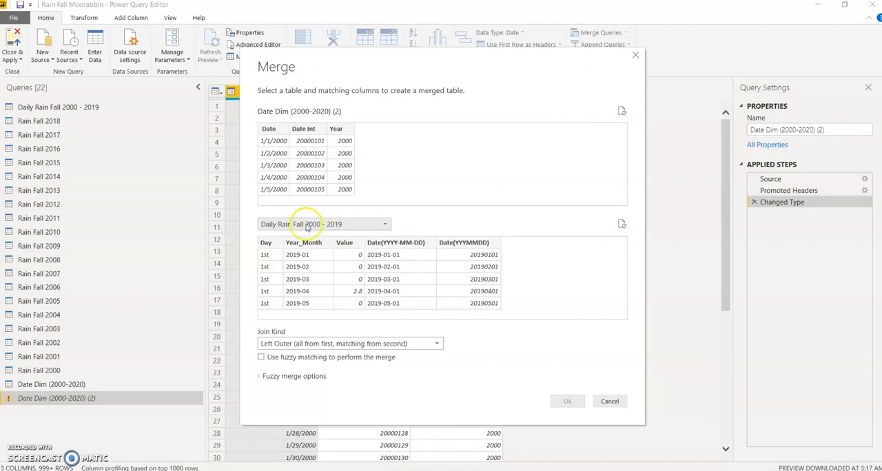
{"action": "left_click", "coordinate": [344, 345]}
{"action": "left_click", "coordinate": [344, 358]}
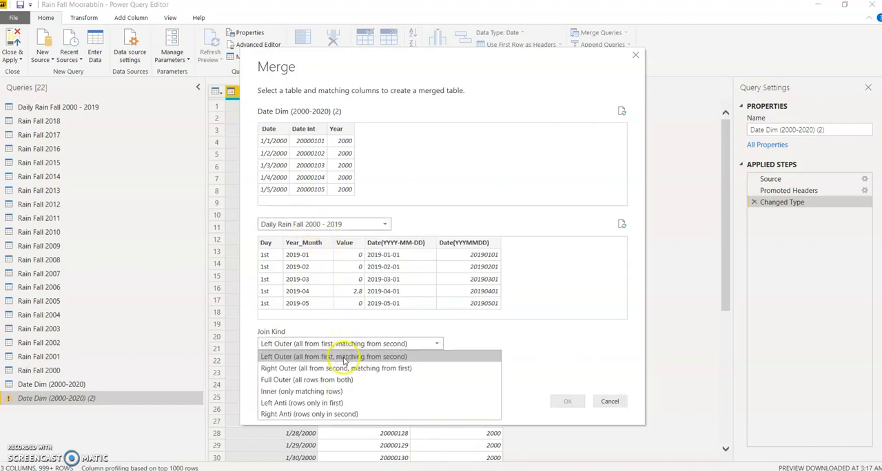
{"action": "left_click", "coordinate": [344, 360]}
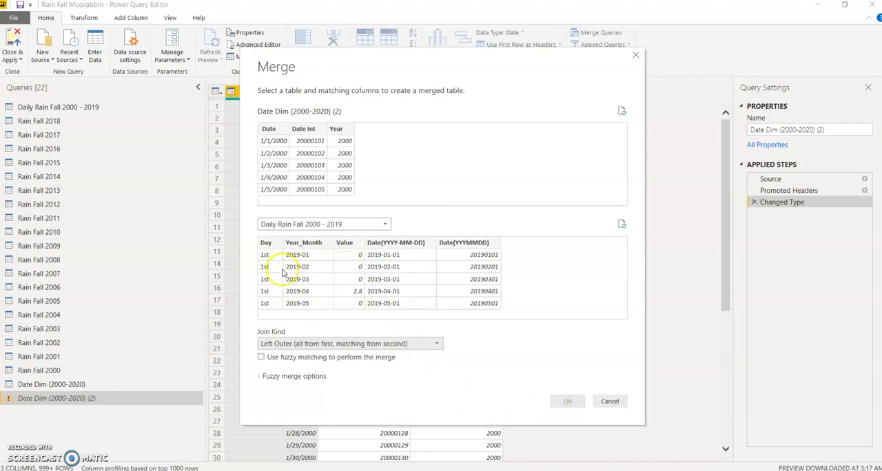
- Match Date Int from the copied date query with Date(YYYMMDD) from the rainfall query and complete the merge
{"action": "left_click", "coordinate": [309, 137]}
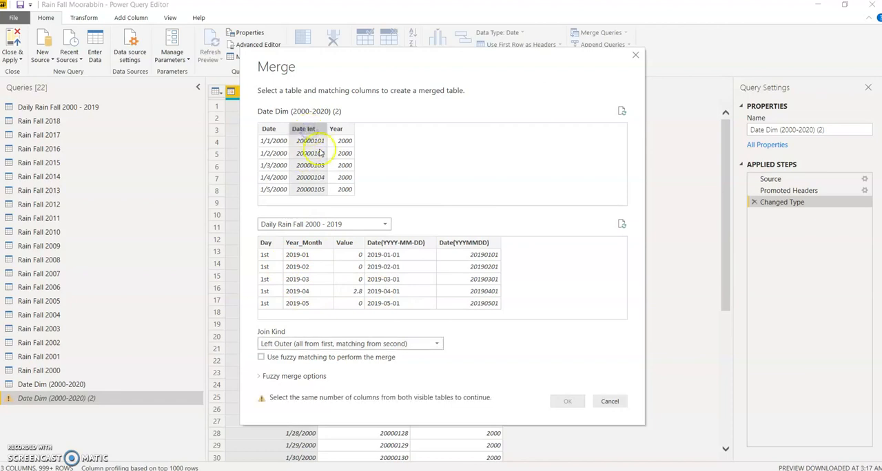
{"action": "left_click", "coordinate": [469, 245]}
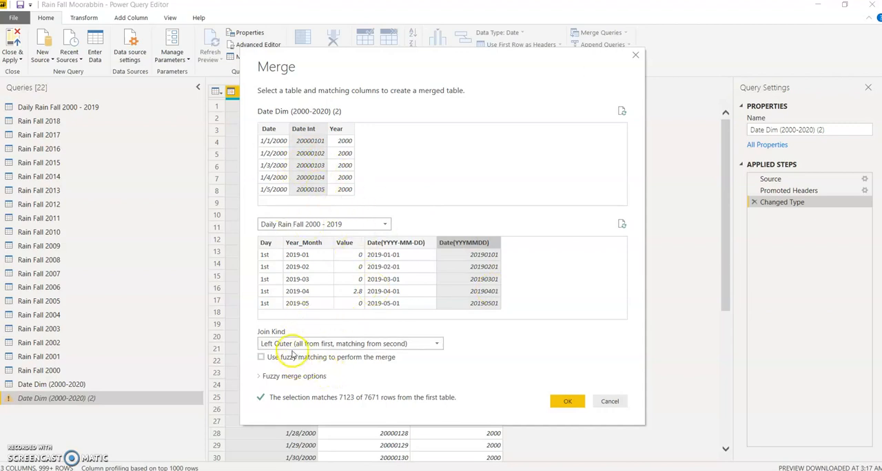
{"action": "left_click", "coordinate": [563, 402]}
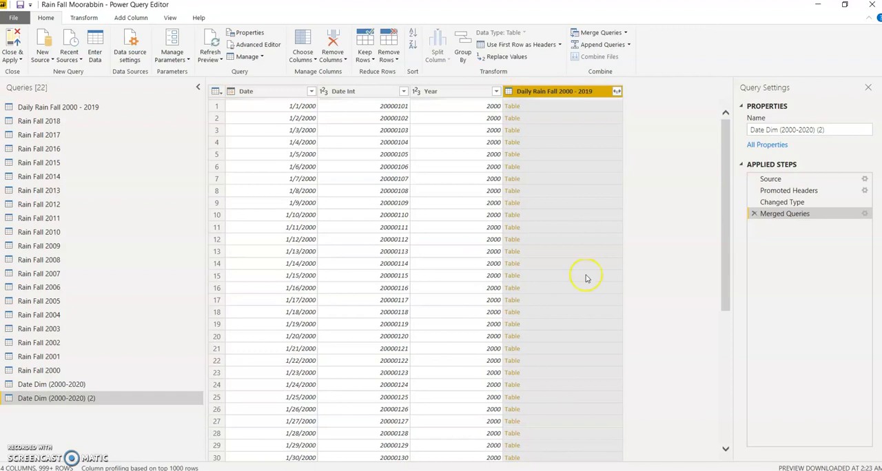
- Expand only the Value column from the merged Daily Rain Fall 2000 - 2019 table column
{"action": "left_click", "coordinate": [618, 94]}
{"action": "left_click", "coordinate": [485, 138]}
{"action": "left_click", "coordinate": [460, 173]}
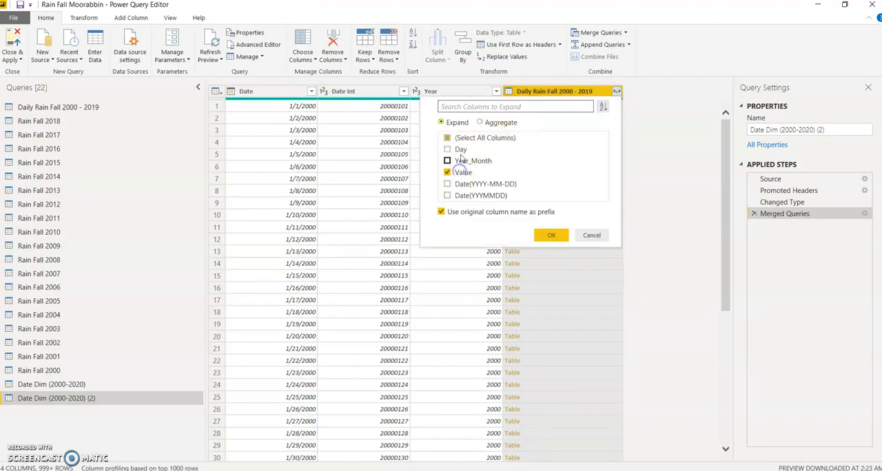
{"action": "left_click", "coordinate": [550, 238]}
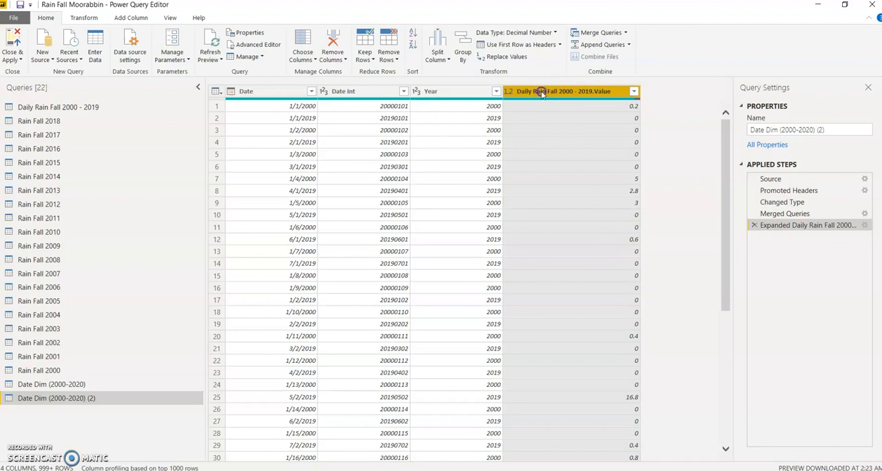
- Rename the expanded rainfall value column to Daily Rain Fall Amount
{"action": "double_click", "coordinate": [541, 92]}
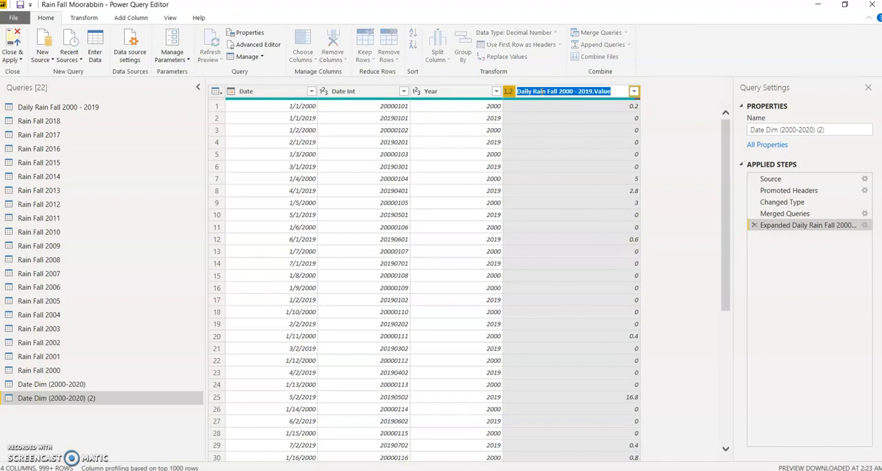
{"action": "type", "text": "Dai"}
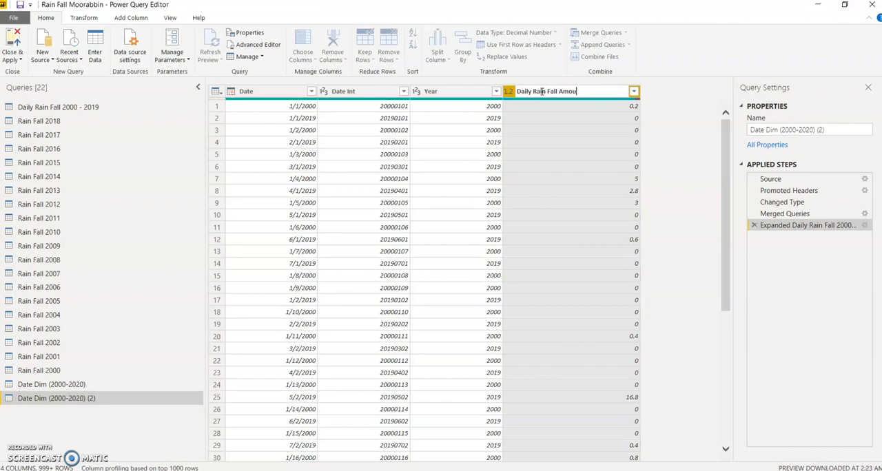
{"action": "left_click", "coordinate": [713, 168]}
{"action": "left_click", "coordinate": [696, 186]}
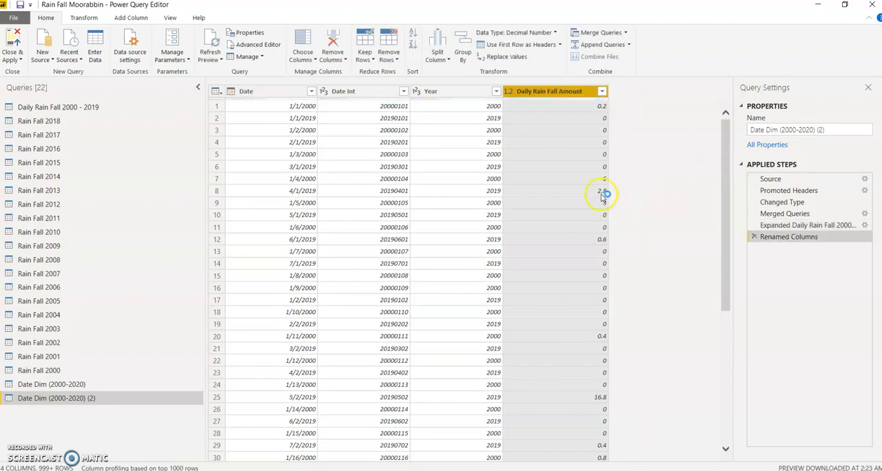
- Check the Daily Rain Fall Amount column's distinct values and replace its null values with 0
{"action": "left_click", "coordinate": [601, 91]}
{"action": "scroll", "coordinate": [483, 236], "scroll_direction": "down", "scroll_amount": 5}
{"action": "scroll", "coordinate": [478, 291], "scroll_direction": "up", "scroll_amount": 5}
{"action": "left_click", "coordinate": [455, 227]}
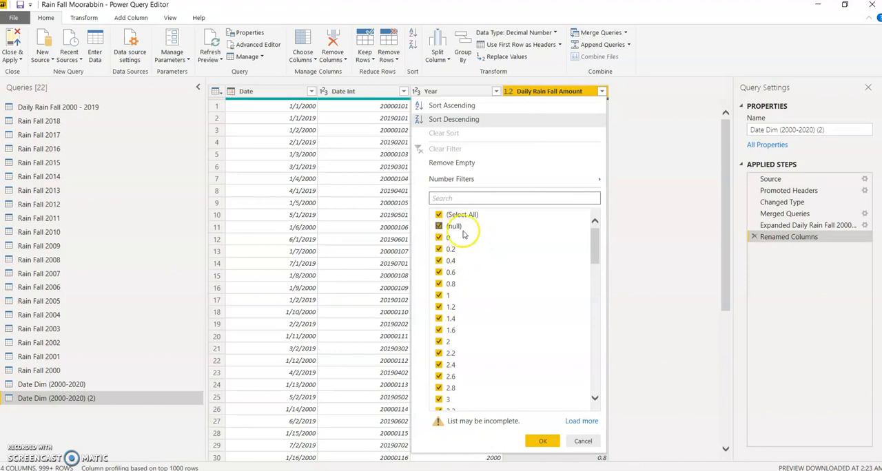
{"action": "left_click", "coordinate": [664, 283]}
{"action": "right_click", "coordinate": [542, 92]}
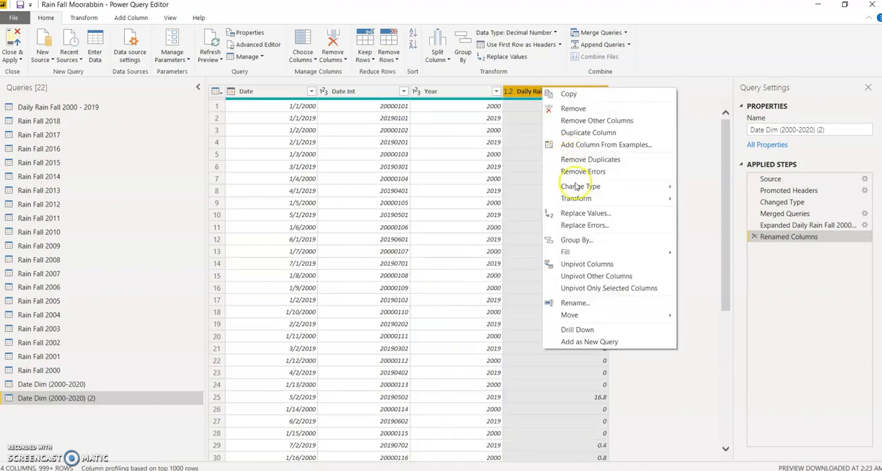
{"action": "left_click", "coordinate": [578, 214]}
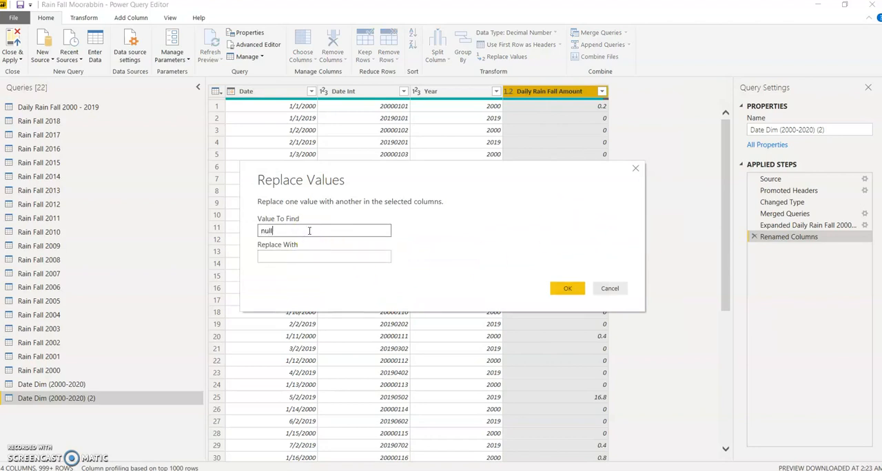
{"action": "left_click", "coordinate": [288, 256]}
{"action": "type", "text": "0"}
{"action": "left_click", "coordinate": [564, 289]}
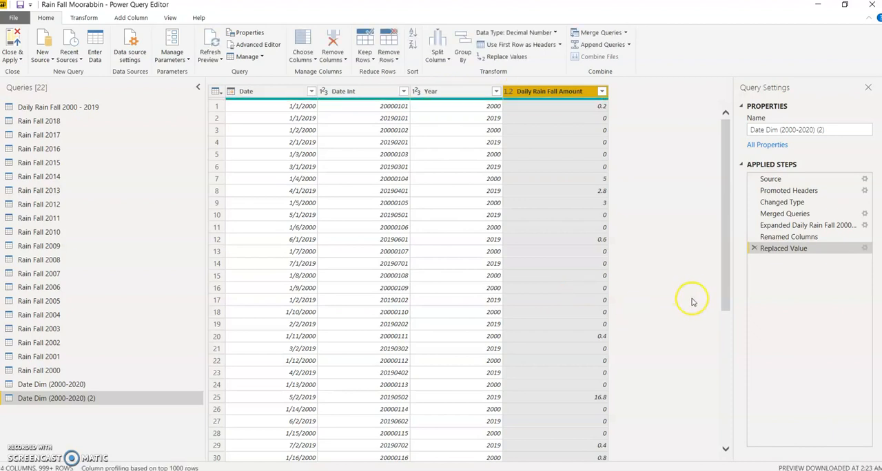
- Rename the merged Date Dim (2000-2020) (2) query to Daily Rain Fall
{"action": "left_click", "coordinate": [53, 110]}
{"action": "right_click", "coordinate": [52, 111]}
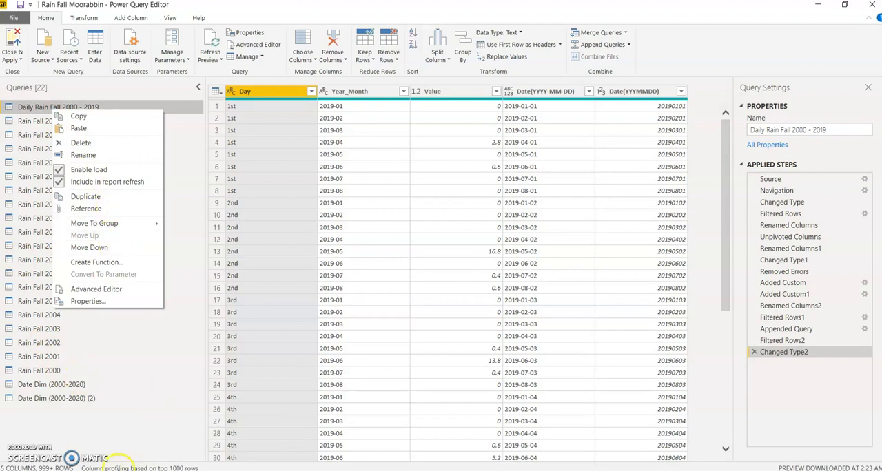
{"action": "left_click", "coordinate": [88, 418]}
{"action": "left_click", "coordinate": [75, 398]}
{"action": "right_click", "coordinate": [76, 398]}
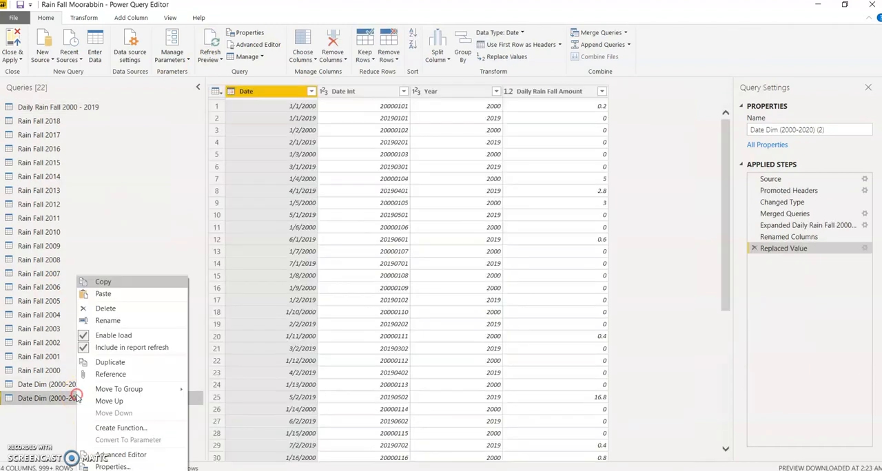
{"action": "left_click", "coordinate": [108, 318]}
{"action": "type", "text": "Daily Rain Fall"}
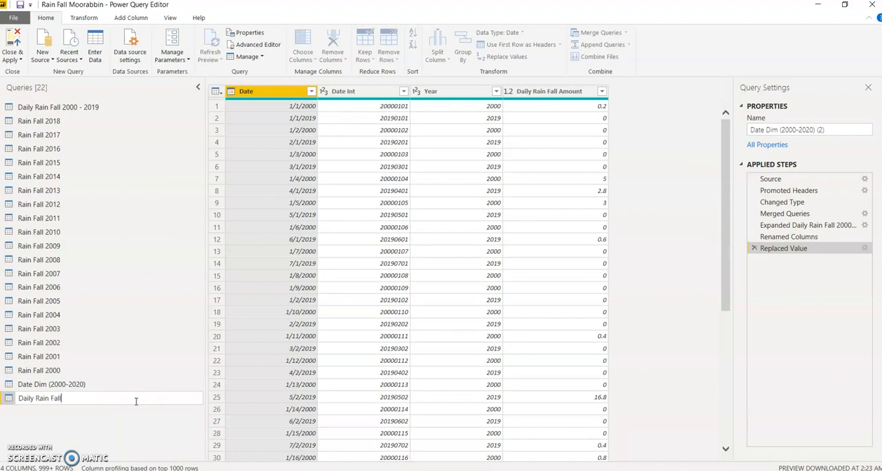
{"action": "left_click", "coordinate": [100, 421]}
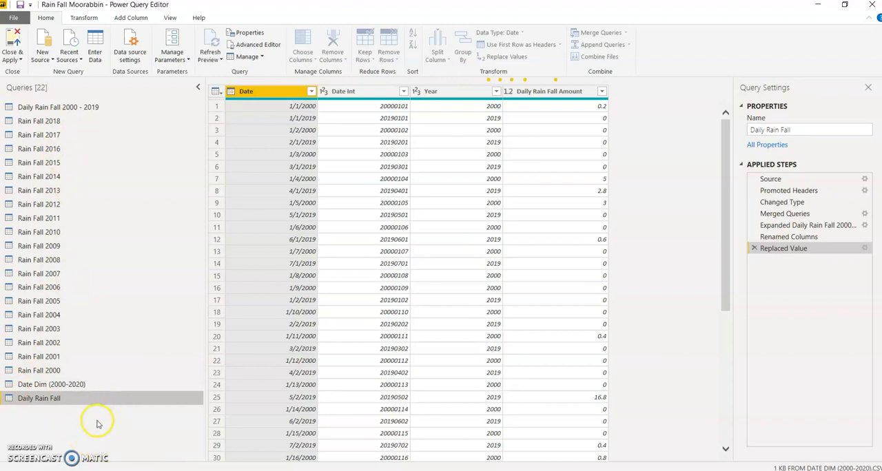
- Apply the query changes to the model, close the query editor and select the Date Dim (2000-2020) table in the report's fields
{"action": "left_click", "coordinate": [17, 61]}
{"action": "left_click", "coordinate": [19, 62]}
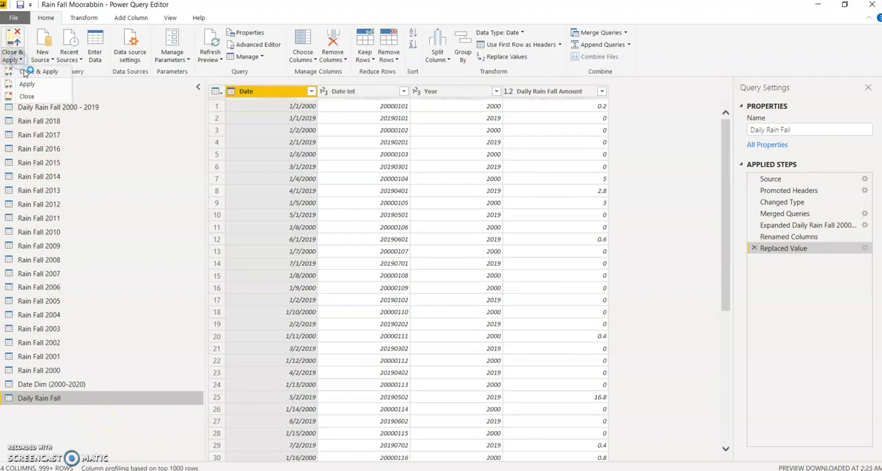
{"action": "left_click", "coordinate": [25, 72]}
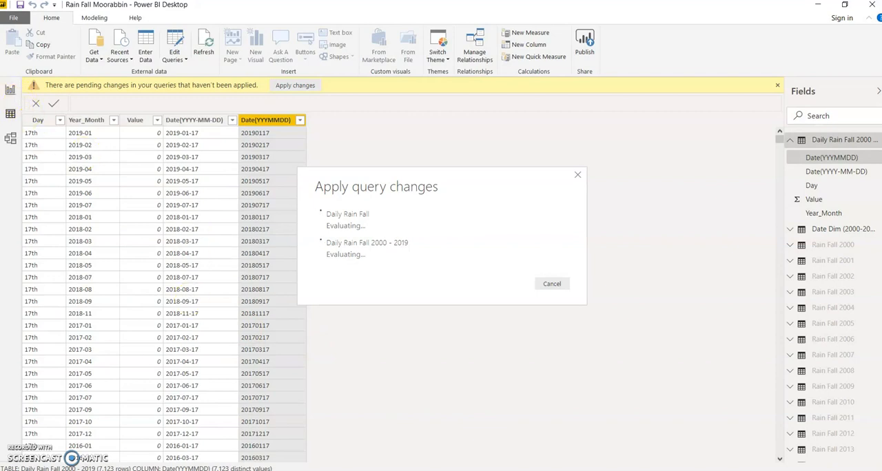
{"action": "left_click", "coordinate": [55, 470]}
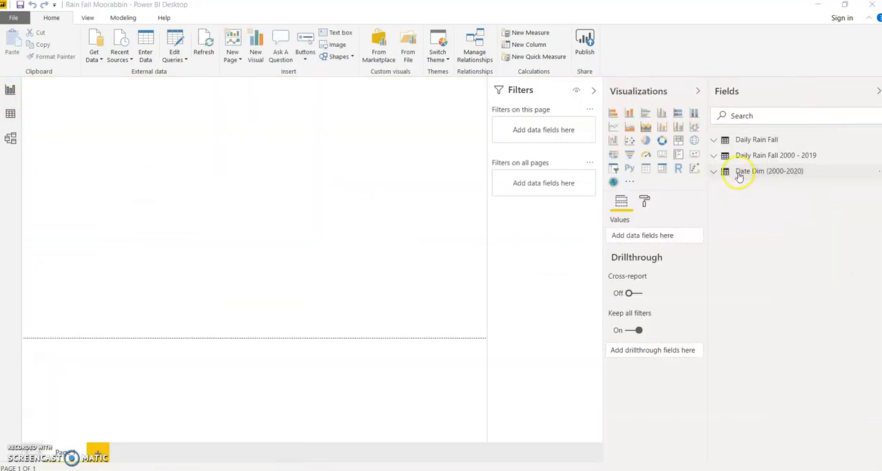
{"action": "left_click", "coordinate": [740, 175]}
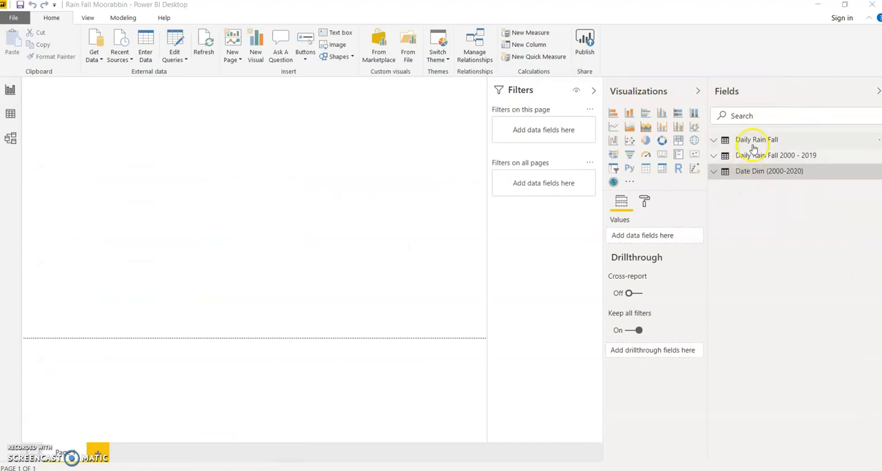
- Review the fields of the Daily Rain Fall and Daily Rain Fall 2000 - 2019 tables in the report's field list
{"action": "left_click", "coordinate": [754, 146]}
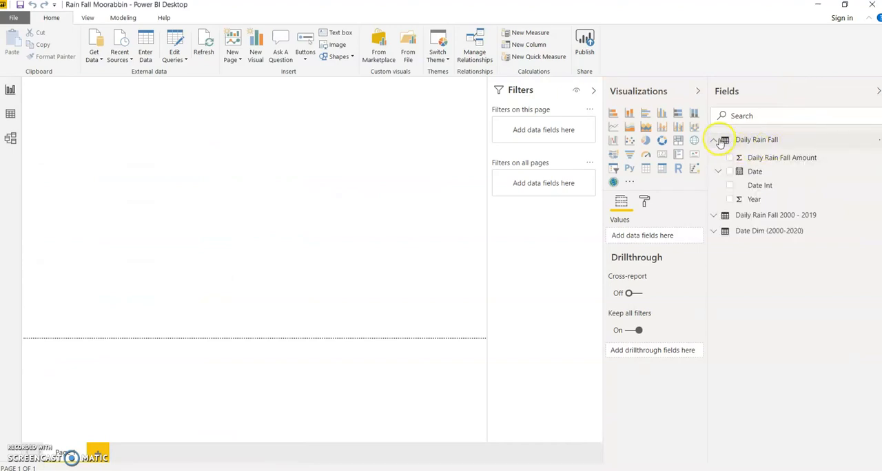
{"action": "left_click", "coordinate": [717, 140]}
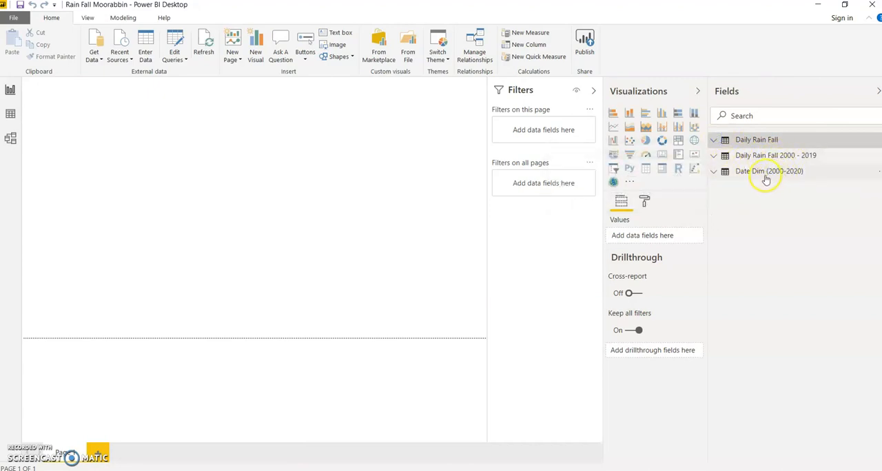
{"action": "left_click", "coordinate": [771, 155]}
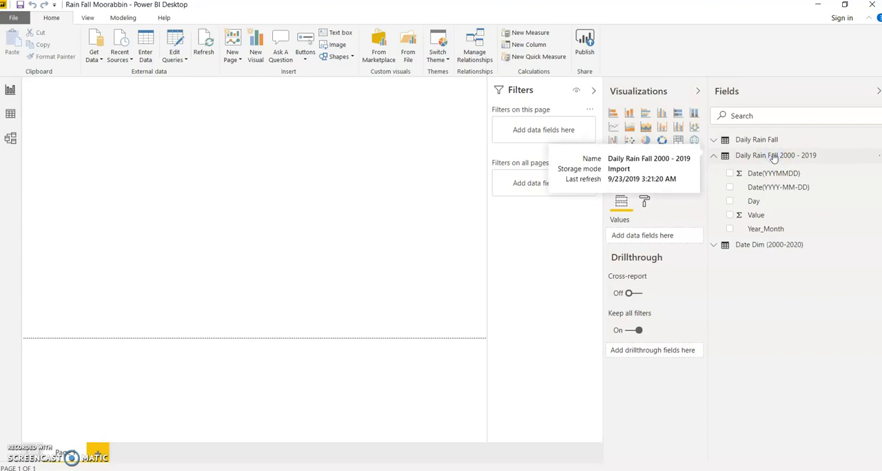
{"action": "left_click", "coordinate": [764, 141]}
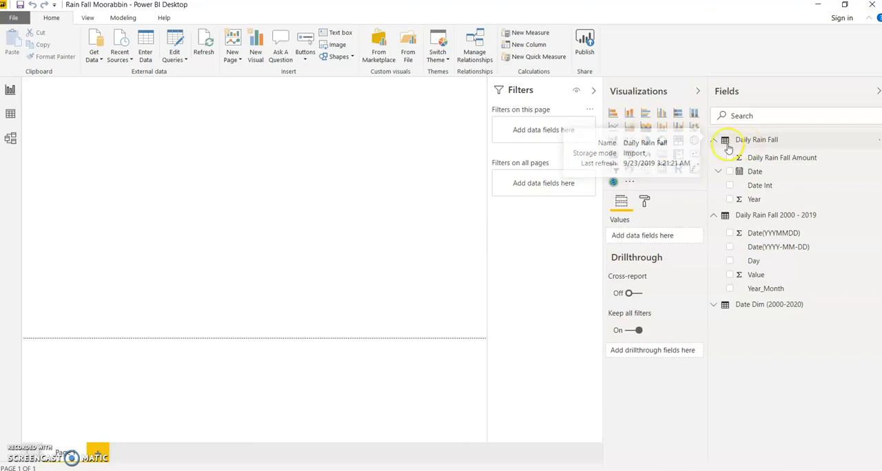
{"action": "left_click", "coordinate": [713, 140]}
- Hide the Daily Rain Fall 2000 - 2019 table from the report view and return to the report
{"action": "left_click", "coordinate": [10, 112]}
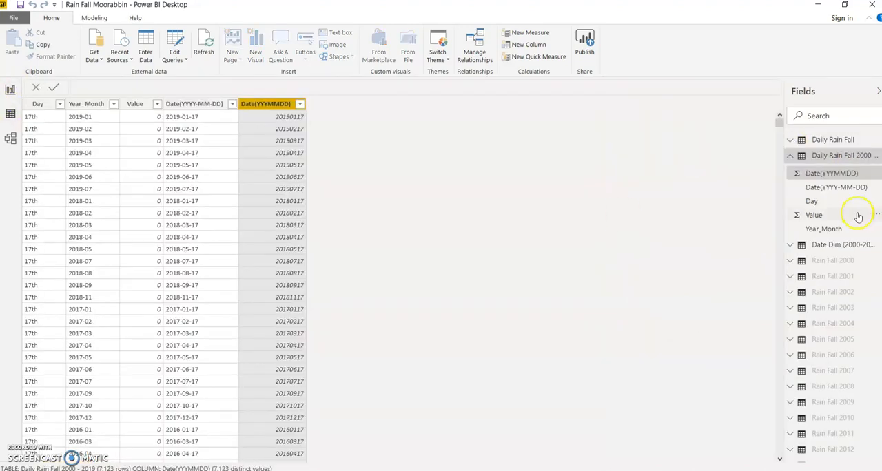
{"action": "left_click", "coordinate": [790, 155]}
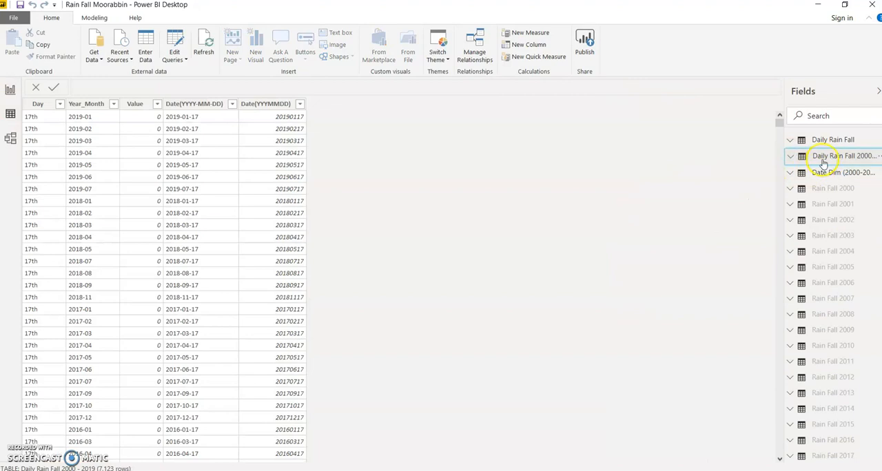
{"action": "right_click", "coordinate": [822, 158]}
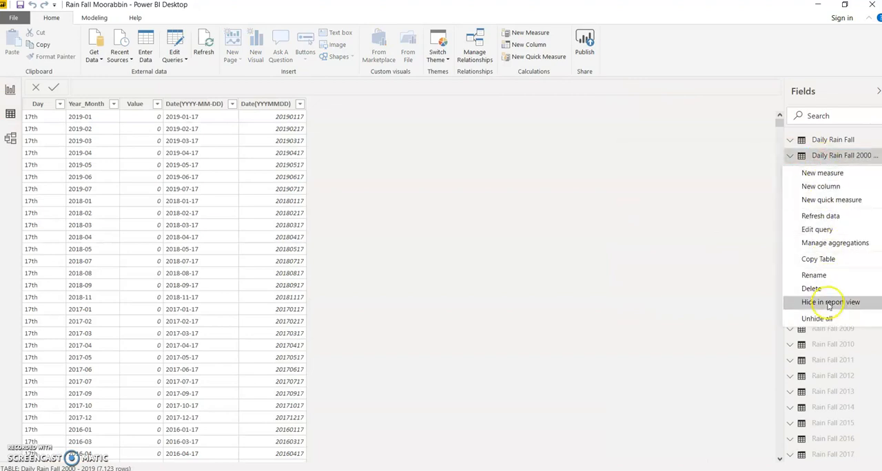
{"action": "left_click", "coordinate": [827, 301]}
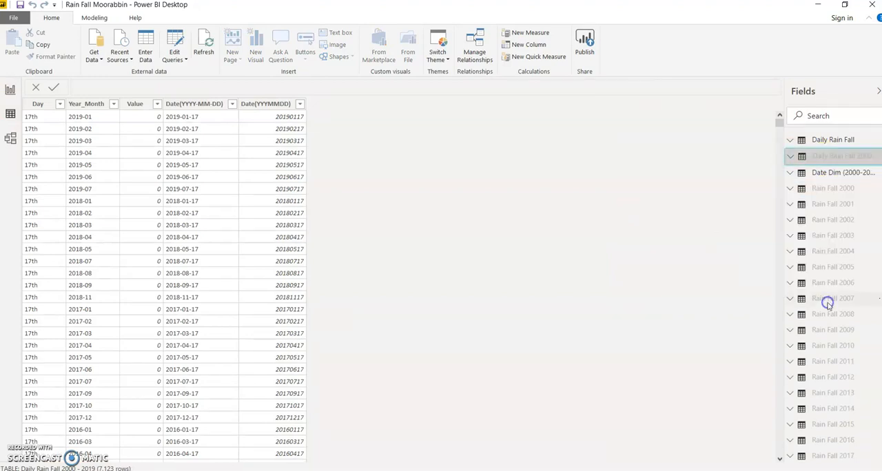
{"action": "left_click", "coordinate": [10, 90]}
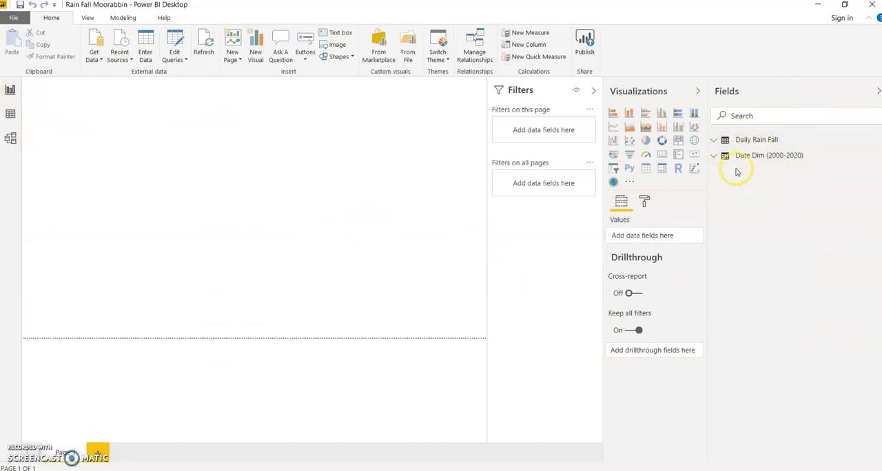
- Check the fields of the Date Dim (2000-2020) and Daily Rain Fall tables from the report, collapsing each again
{"action": "left_click", "coordinate": [715, 157]}
{"action": "left_click", "coordinate": [715, 157]}
{"action": "left_click", "coordinate": [715, 141]}
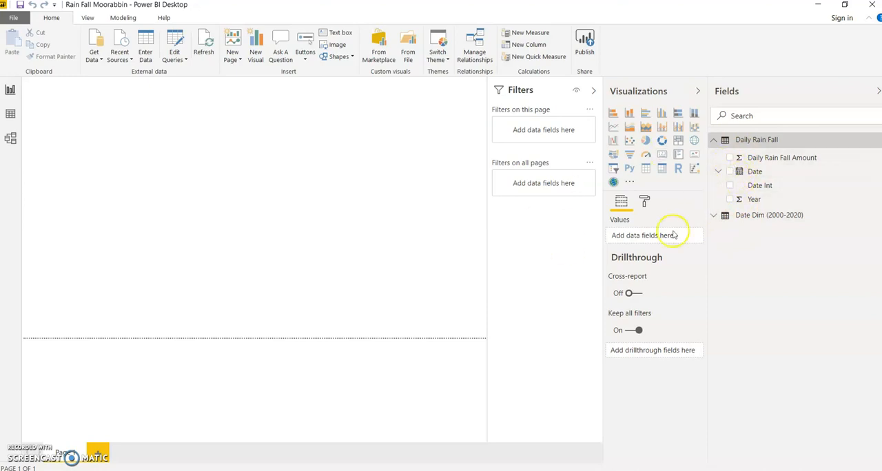
{"action": "left_click", "coordinate": [713, 141]}
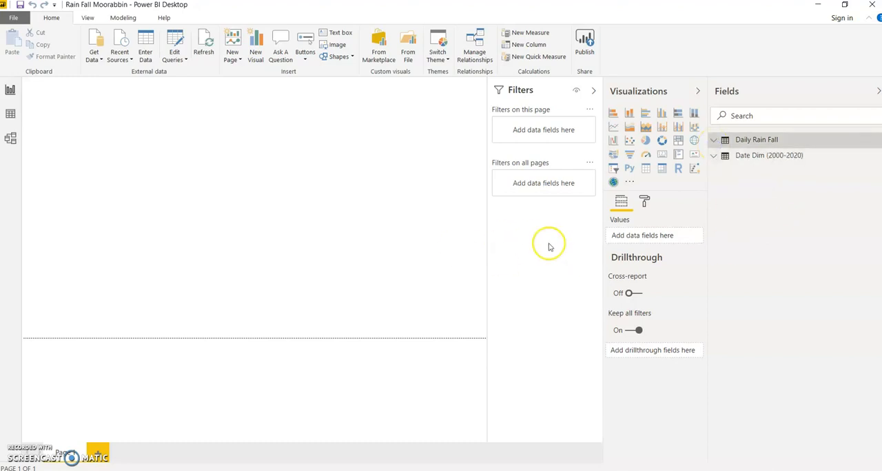
{"action": "left_click", "coordinate": [647, 172]}
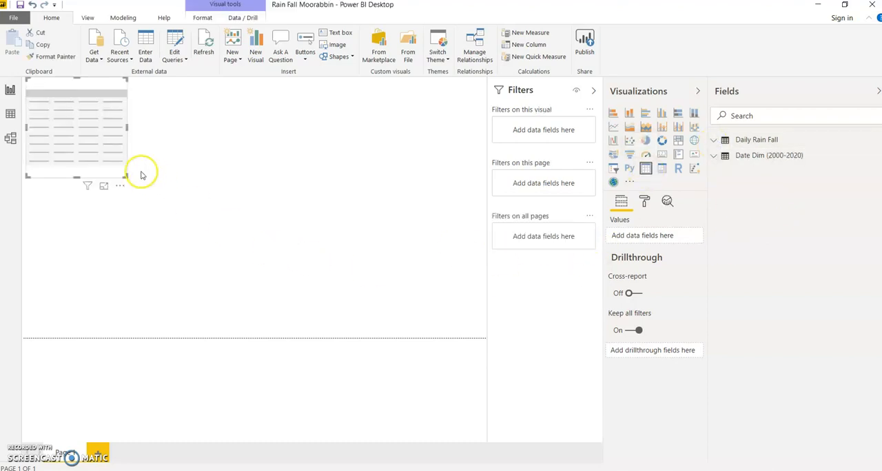
{"action": "key", "text": "Delete"}
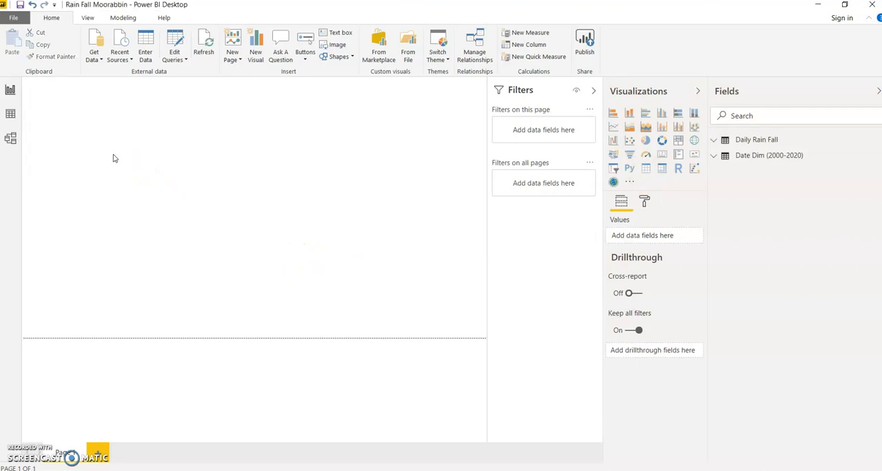
{"action": "left_click_drag", "start_coordinate": [487, 294], "coordinate": [589, 307]}
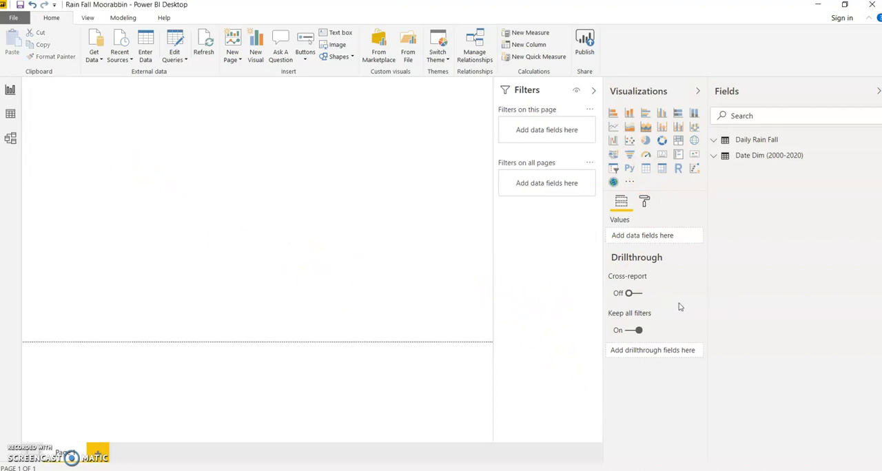
{"action": "left_click", "coordinate": [714, 142]}
{"action": "left_click", "coordinate": [714, 141]}
- Open the model diagram and bring the Date Dim (2000-2020) and Daily Rain Fall tables in from its far end, keeping them side by side
{"action": "left_click", "coordinate": [11, 138]}
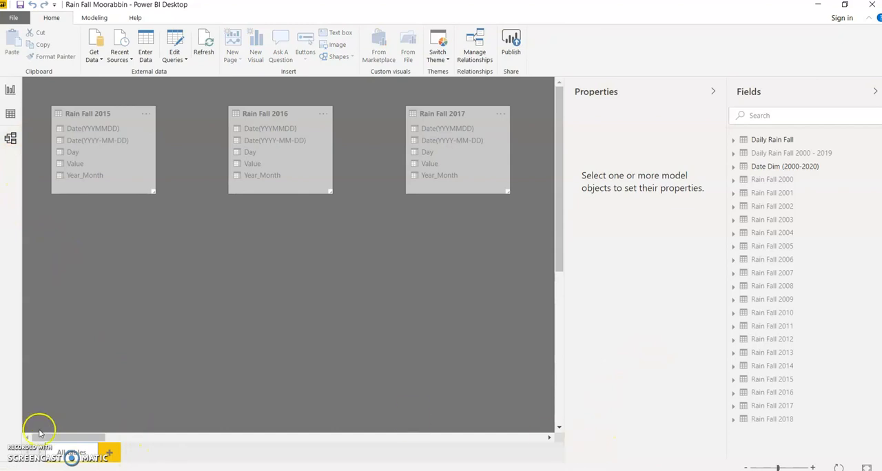
{"action": "left_click", "coordinate": [746, 467]}
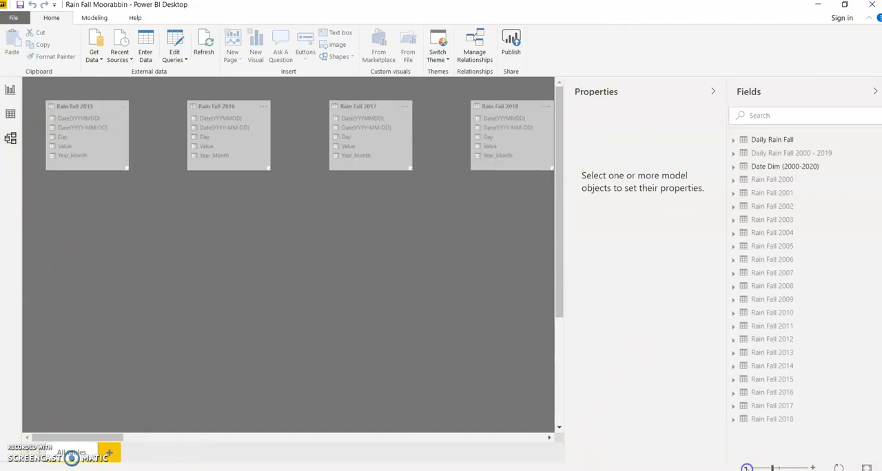
{"action": "left_click", "coordinate": [746, 468]}
{"action": "left_click", "coordinate": [746, 467]}
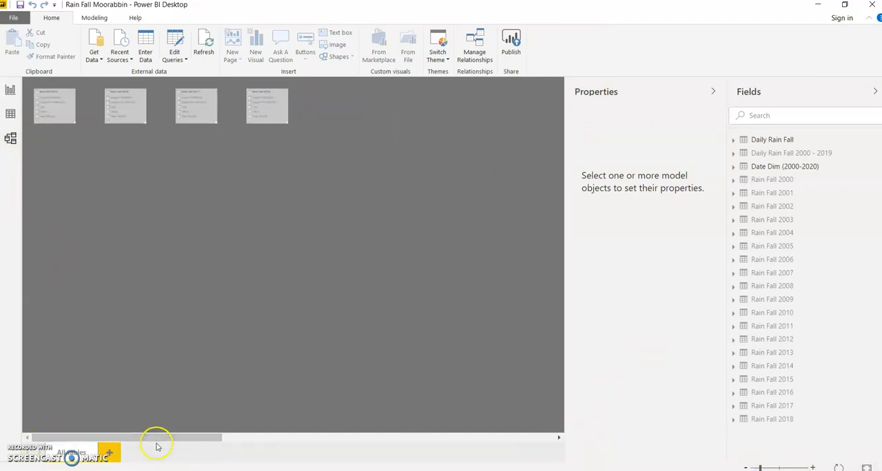
{"action": "left_click_drag", "start_coordinate": [207, 437], "coordinate": [551, 449]}
{"action": "left_click_drag", "start_coordinate": [459, 89], "coordinate": [31, 305]}
{"action": "left_click_drag", "start_coordinate": [526, 95], "coordinate": [102, 312]}
- Move Date Dim (2000-2020) and Daily Rain Fall beneath the Rain Fall 2017 and Rain Fall 2018 tables and bring their relationship into view
{"action": "left_click_drag", "start_coordinate": [484, 437], "coordinate": [319, 445]}
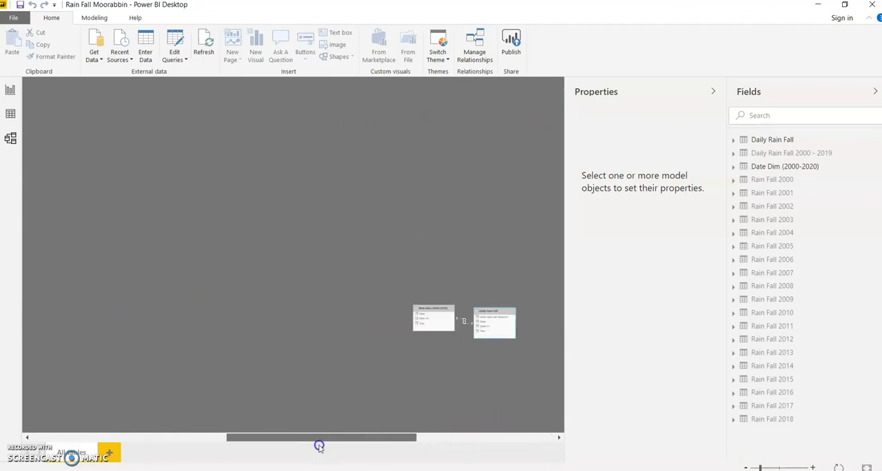
{"action": "left_click_drag", "start_coordinate": [422, 325], "coordinate": [166, 309]}
{"action": "left_click_drag", "start_coordinate": [496, 319], "coordinate": [108, 283]}
{"action": "left_click_drag", "start_coordinate": [278, 435], "coordinate": [204, 429]}
{"action": "left_click_drag", "start_coordinate": [479, 312], "coordinate": [84, 193]}
{"action": "left_click_drag", "start_coordinate": [528, 280], "coordinate": [161, 200]}
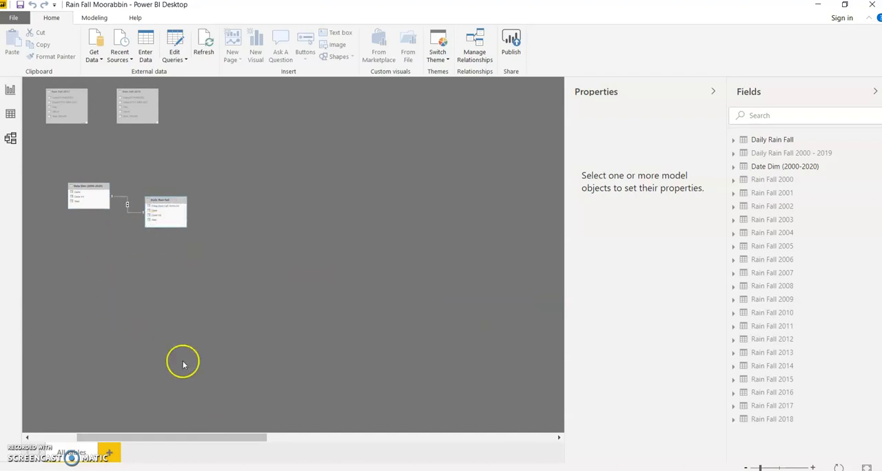
{"action": "left_click", "coordinate": [775, 467]}
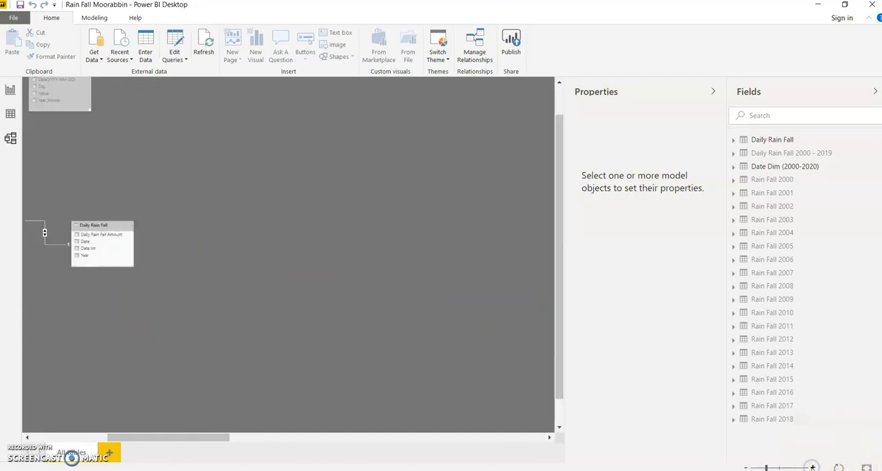
{"action": "left_click_drag", "start_coordinate": [197, 443], "coordinate": [65, 419]}
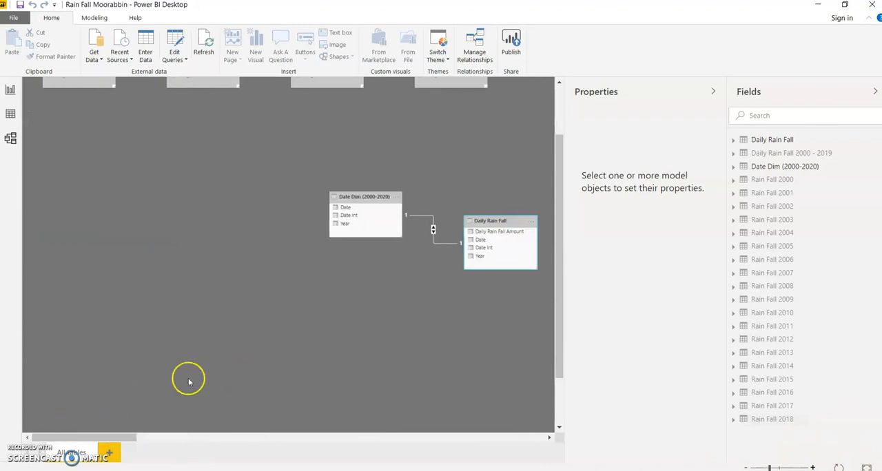
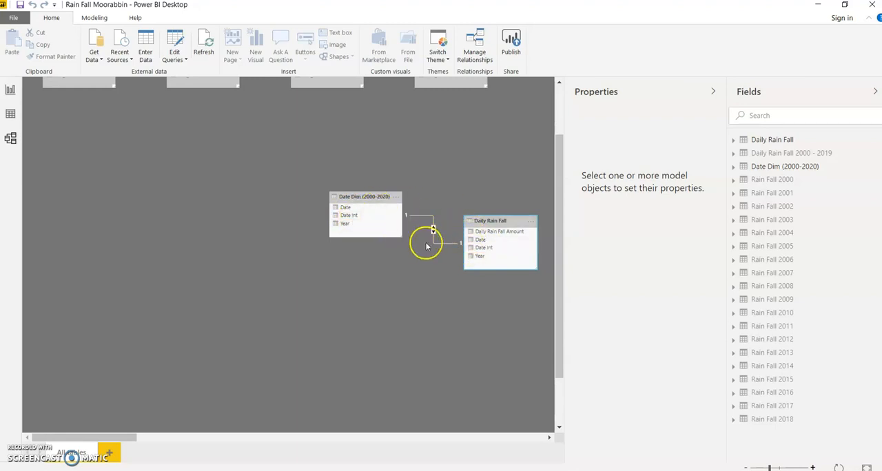
- Delete the existing relationship between the Date Dim (2000-2020) and Daily Rain Fall tables, confirming the deletion
{"action": "right_click", "coordinate": [436, 246]}
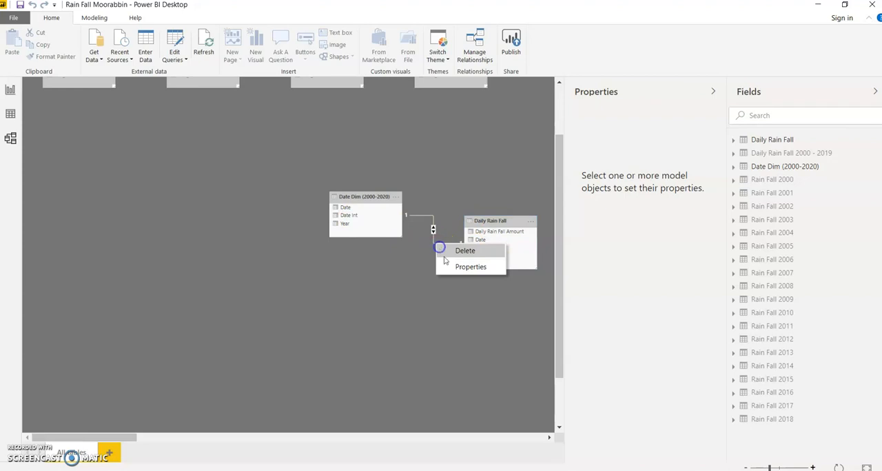
{"action": "left_click", "coordinate": [465, 251]}
{"action": "left_click", "coordinate": [492, 261]}
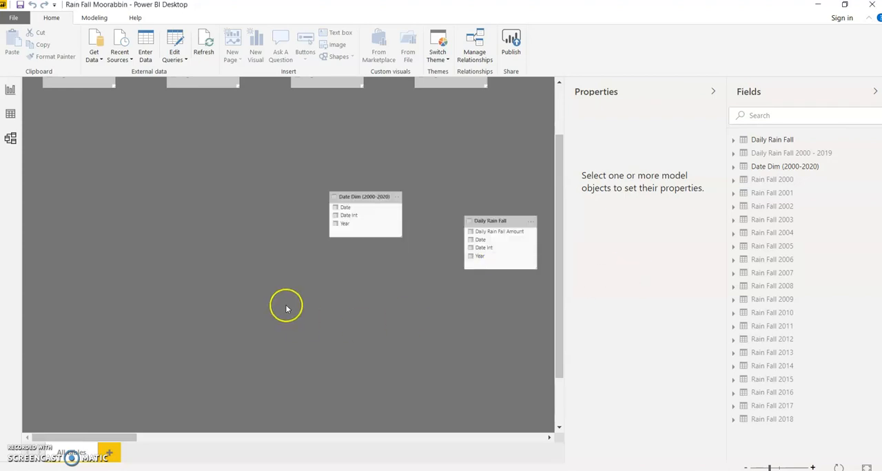
- Examine the Date columns of the Daily Rain Fall and Date Dim (2000-2020) tables in their data rows
{"action": "left_click", "coordinate": [8, 113]}
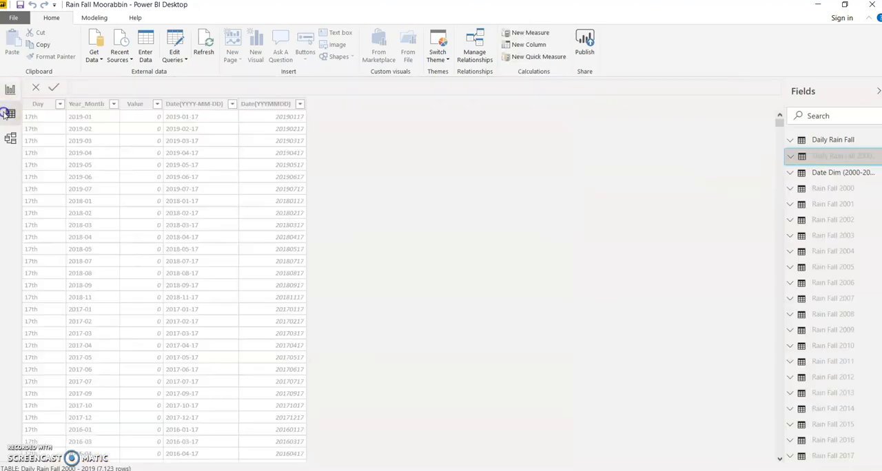
{"action": "left_click", "coordinate": [815, 141]}
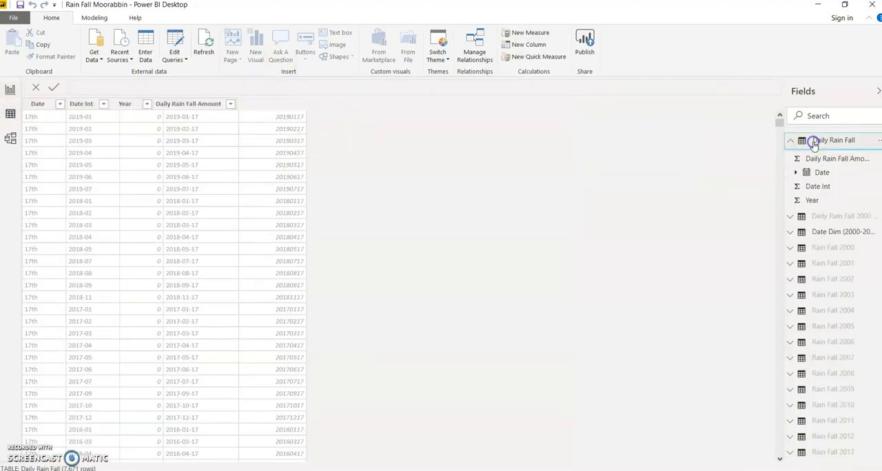
{"action": "left_click", "coordinate": [62, 104]}
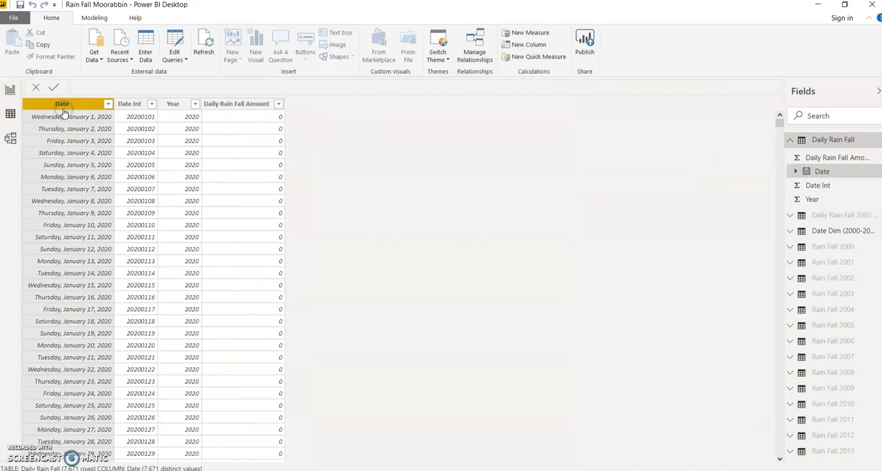
{"action": "left_click", "coordinate": [799, 140]}
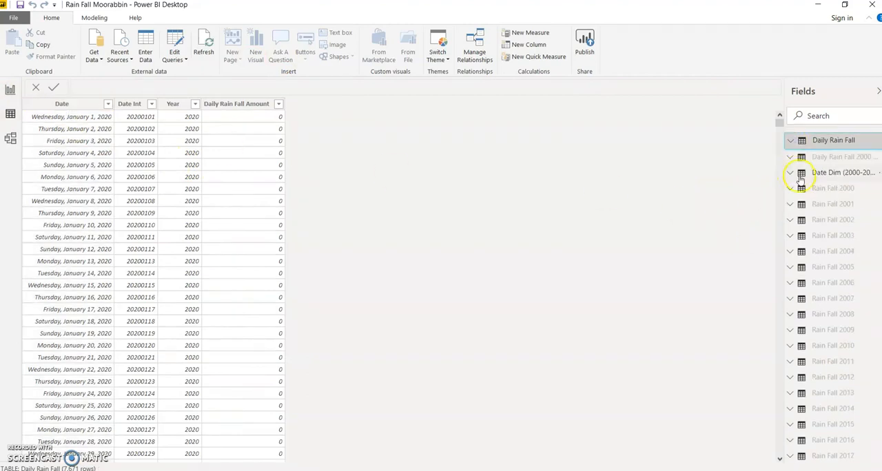
{"action": "left_click", "coordinate": [820, 173]}
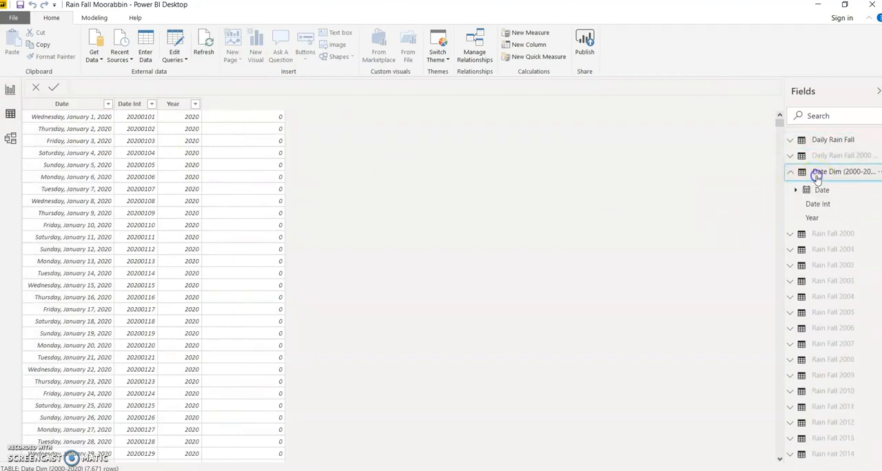
{"action": "left_click", "coordinate": [61, 106]}
{"action": "left_click", "coordinate": [802, 141]}
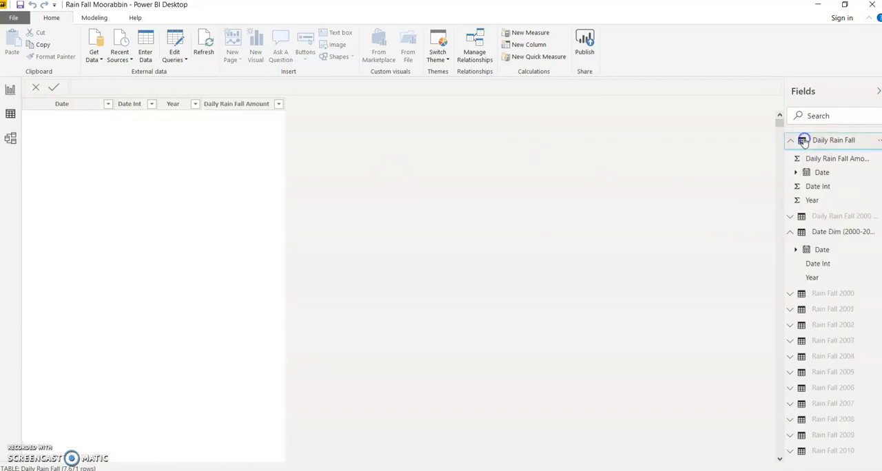
{"action": "left_click", "coordinate": [10, 115]}
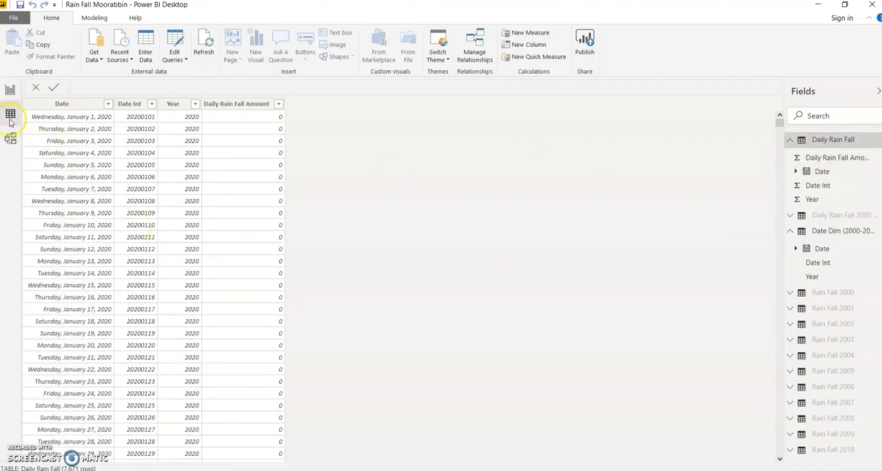
- In the model diagram, relate the Date column of Date Dim (2000-2020) to the Date column of Daily Rain Fall
{"action": "left_click", "coordinate": [10, 138]}
{"action": "left_click_drag", "start_coordinate": [350, 208], "coordinate": [486, 239]}
{"action": "left_click", "coordinate": [441, 248]}
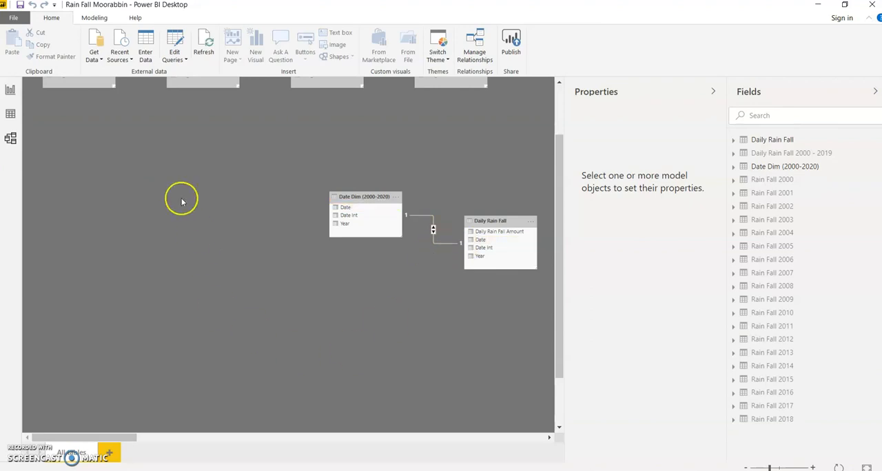
{"action": "left_click", "coordinate": [16, 18]}
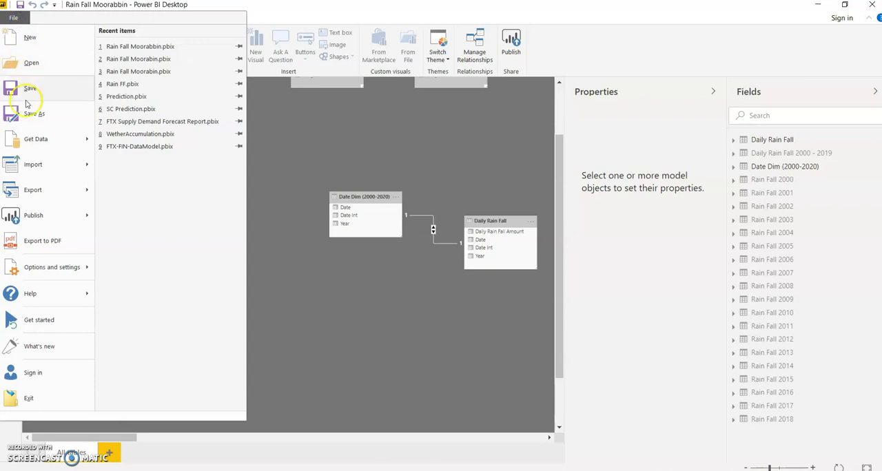
{"action": "left_click", "coordinate": [27, 116]}
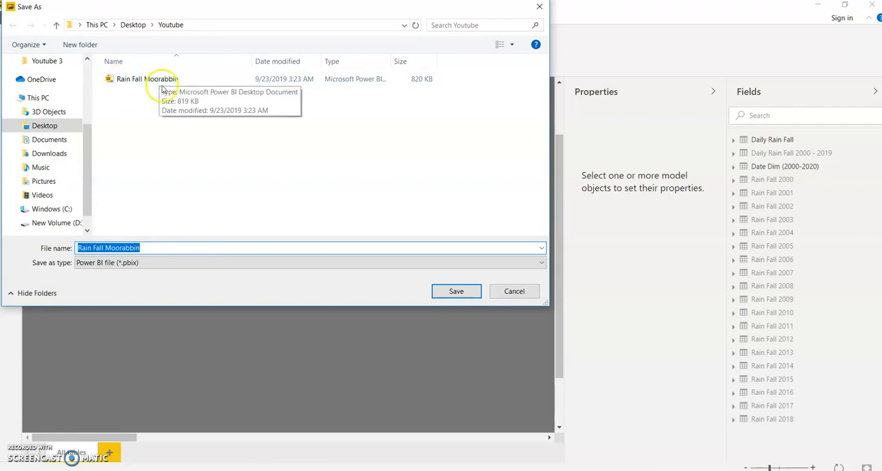
{"action": "left_click", "coordinate": [539, 7]}
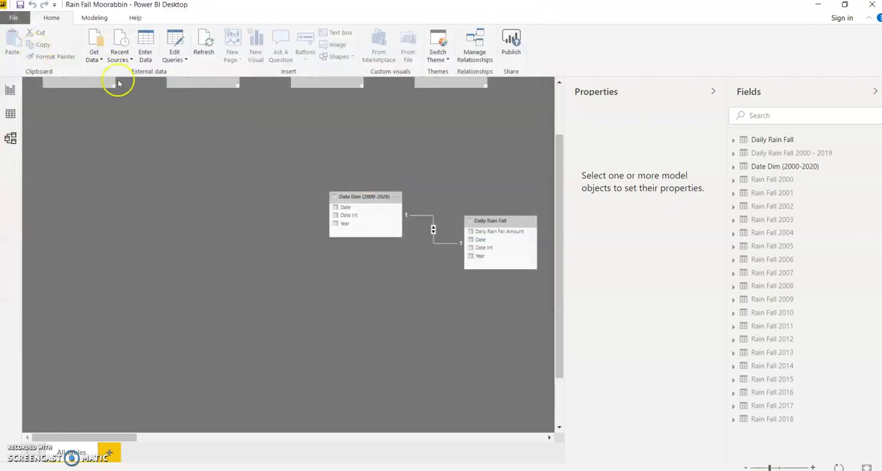
- From the report, add a measure named LYSP to the Daily Rain Fall table and begin its formula with CALCULATE
{"action": "left_click", "coordinate": [11, 91]}
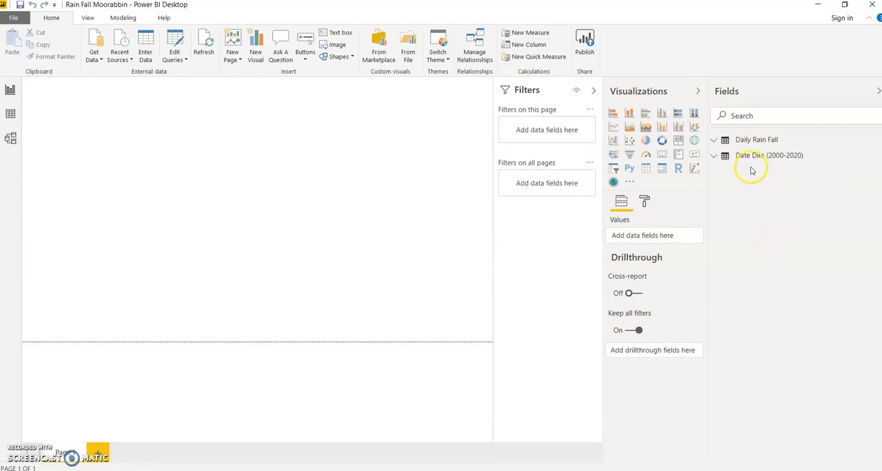
{"action": "left_click", "coordinate": [712, 142]}
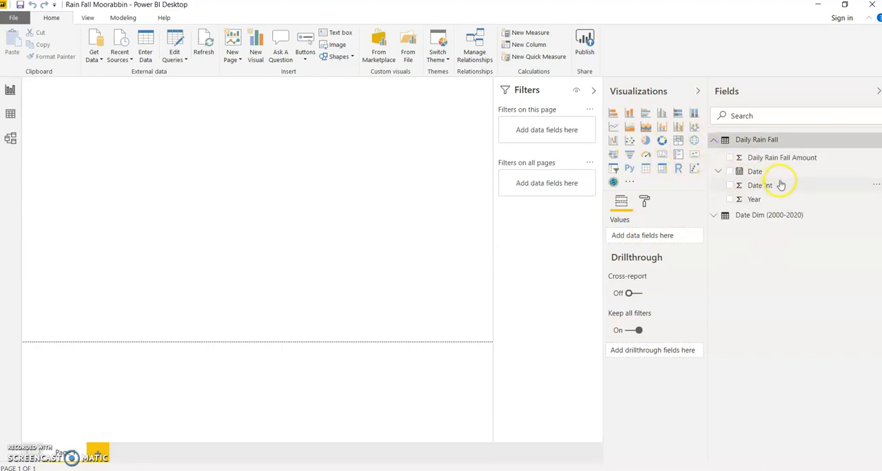
{"action": "right_click", "coordinate": [761, 141]}
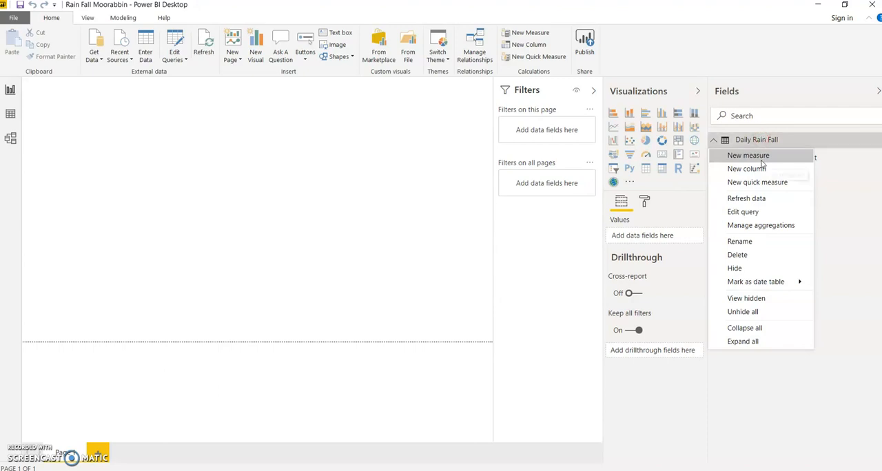
{"action": "left_click", "coordinate": [761, 157]}
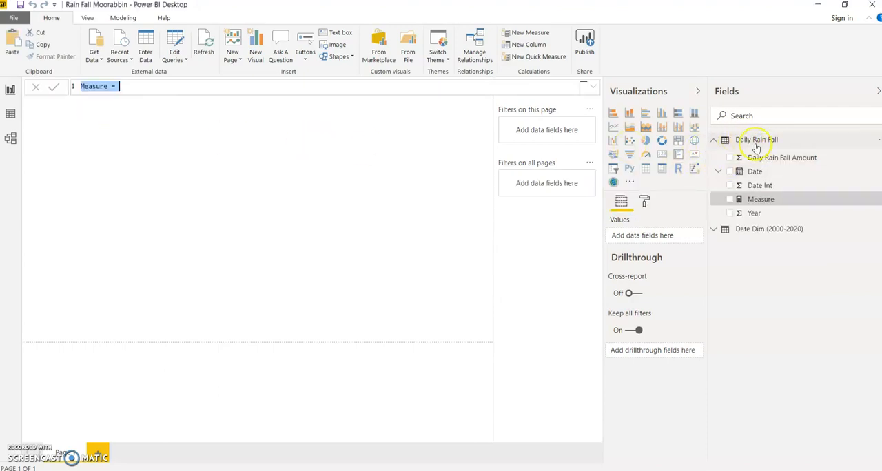
{"action": "double_click", "coordinate": [104, 87]}
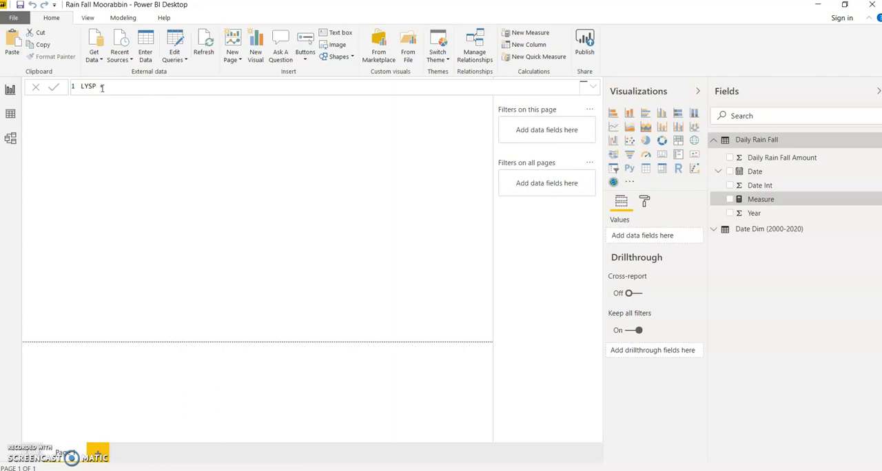
{"action": "type", "text": "CAL"}
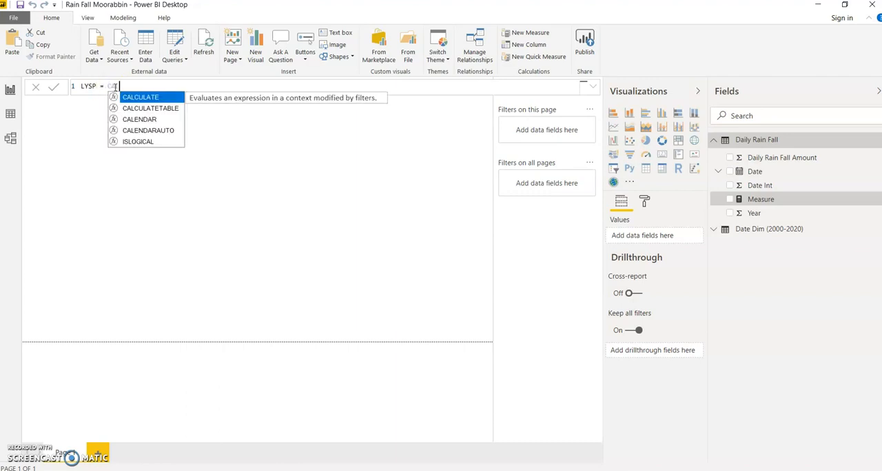
{"action": "left_click", "coordinate": [131, 100]}
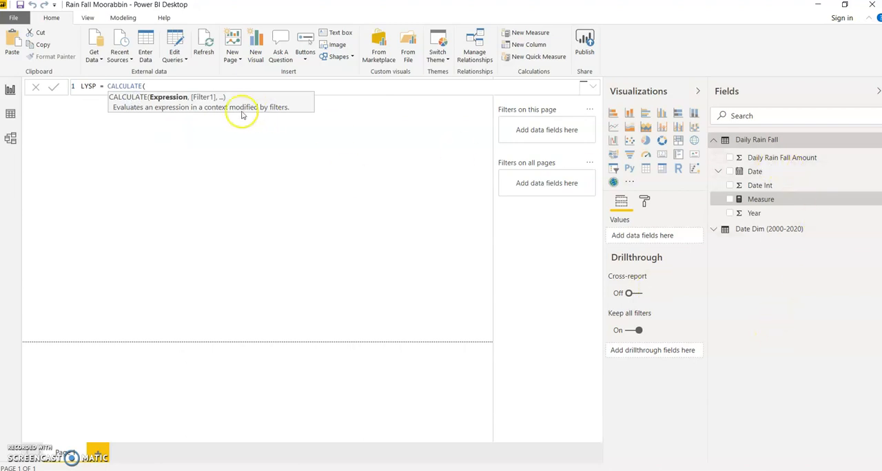
- Enter the SUM of 'Daily Rain Fall'[Daily Rain Fall Amount] as the expression inside CALCULATE
{"action": "type", "text": "Da"}
{"action": "key", "text": "BackSpace"}
{"action": "key", "text": "BackSpace"}
{"action": "type", "text": "SUM"}
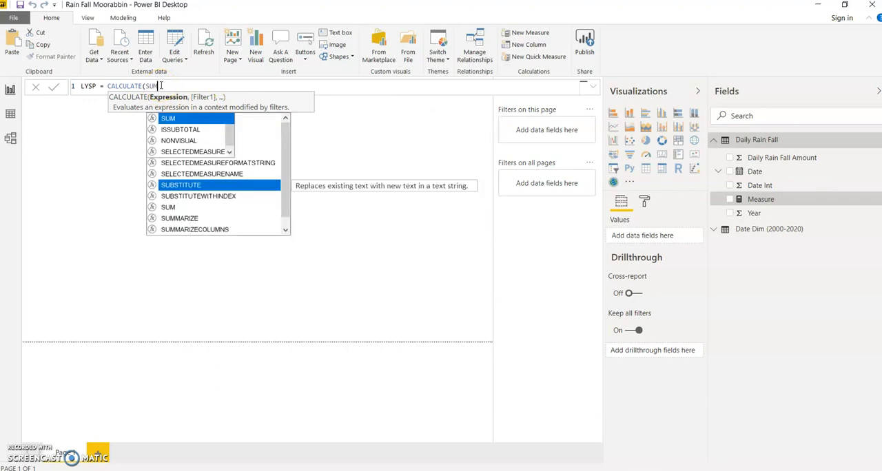
{"action": "type", "text": "("}
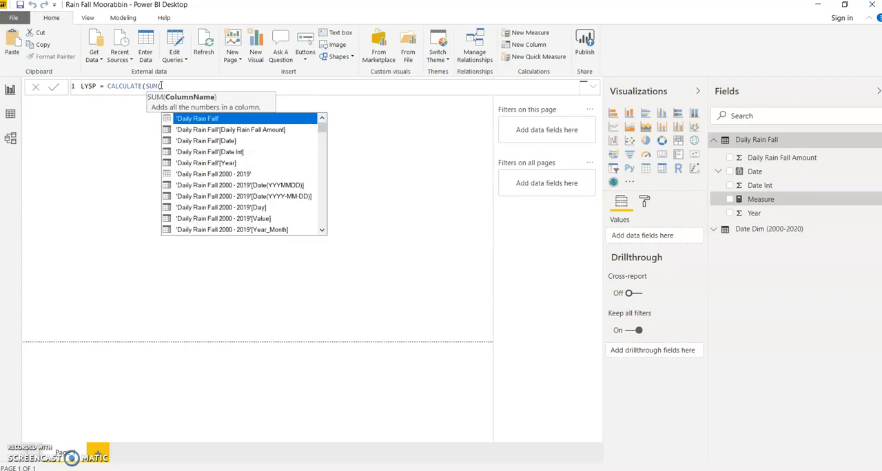
{"action": "left_click", "coordinate": [248, 129]}
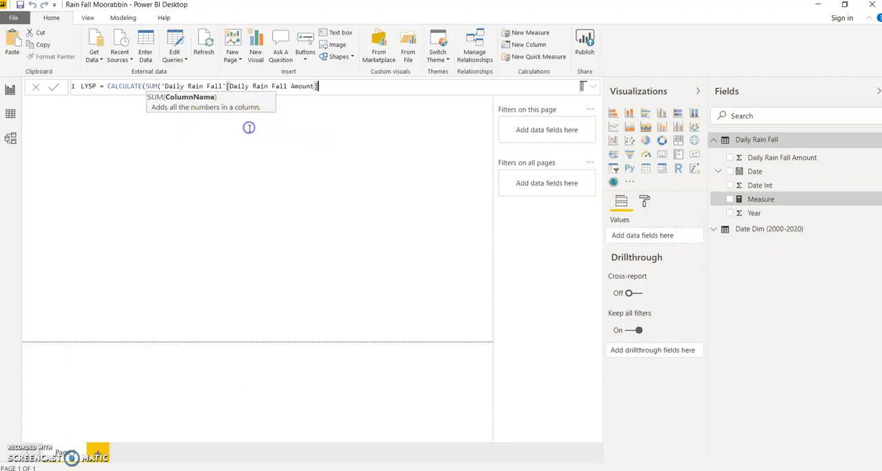
{"action": "type", "text": ")"}
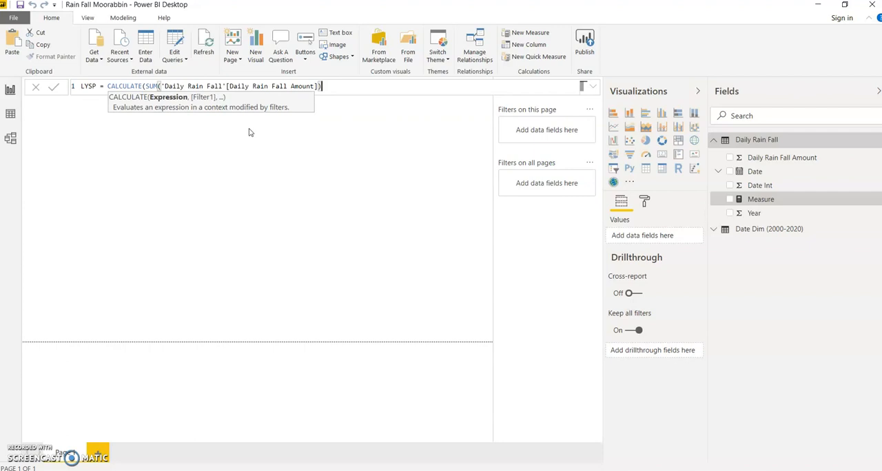
{"action": "type", "text": ",SA"}
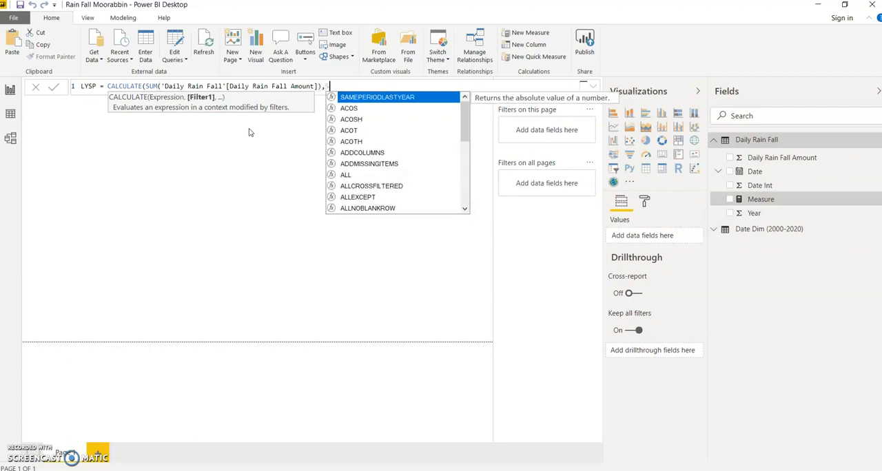
- Add SAMEPERIODLASTYEAR on 'Date Dim (2000-2020)'[Date] as the filter and commit the LYSP measure
{"action": "left_click", "coordinate": [364, 99]}
{"action": "type", "text": "Date"}
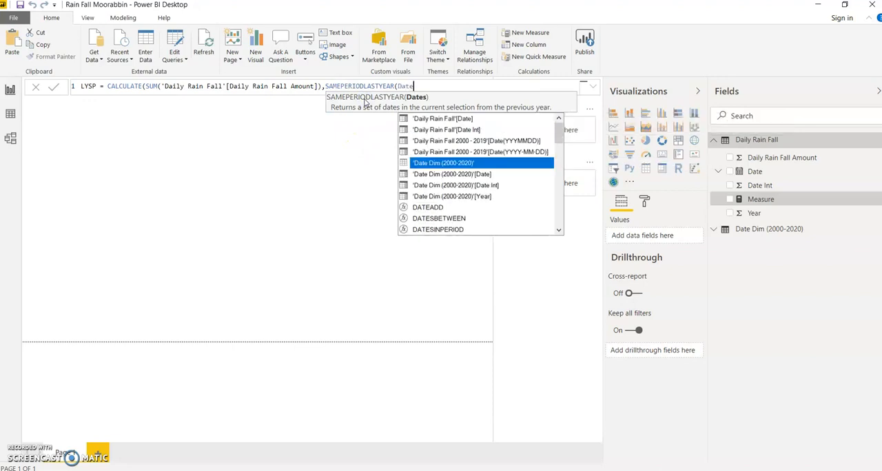
{"action": "left_click", "coordinate": [459, 174]}
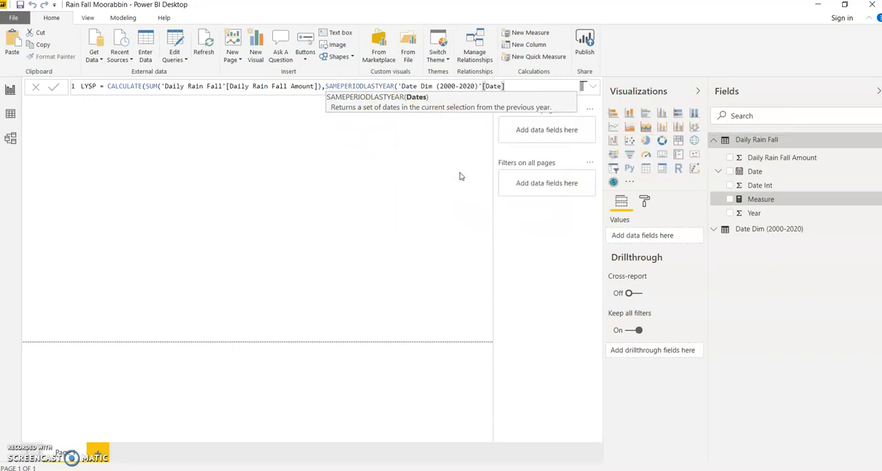
{"action": "type", "text": "))"}
{"action": "key", "text": "Return"}
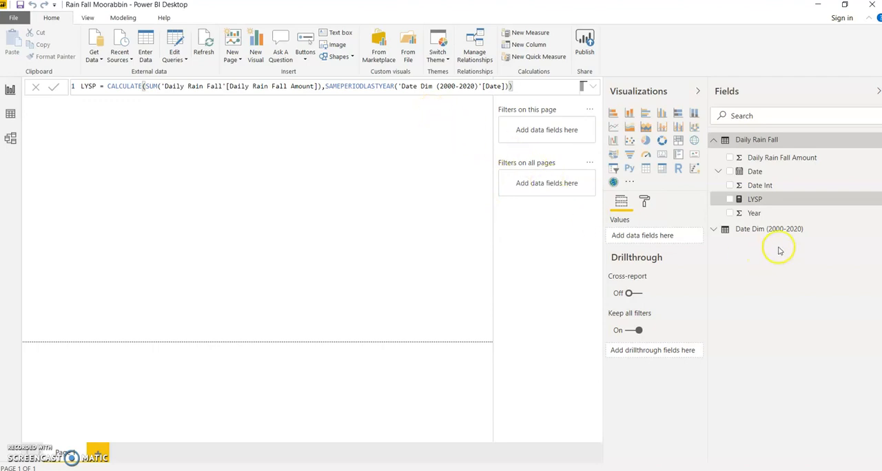
- Mark Date Dim (2000-2020) as a date table, using Date as its date column
{"action": "left_click", "coordinate": [761, 233]}
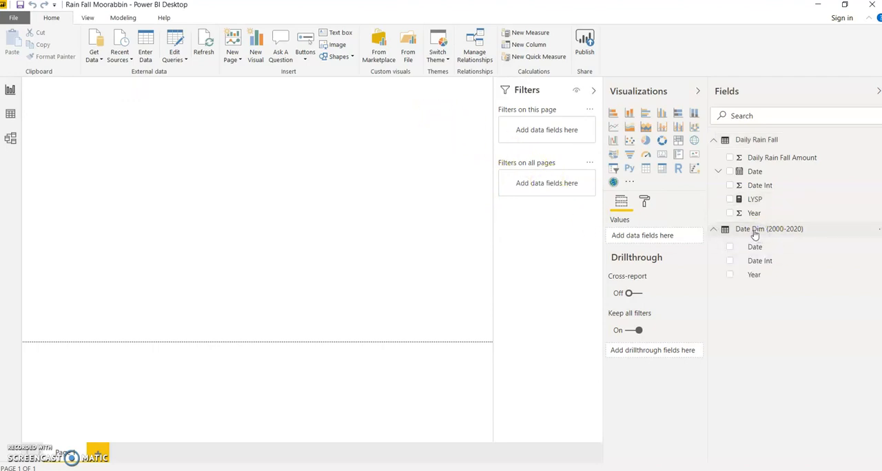
{"action": "right_click", "coordinate": [755, 233]}
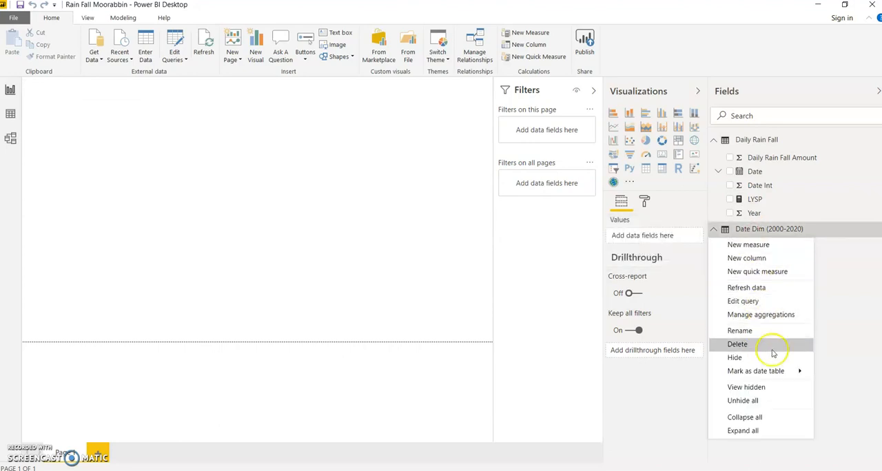
{"action": "mouse_move", "coordinate": [778, 371]}
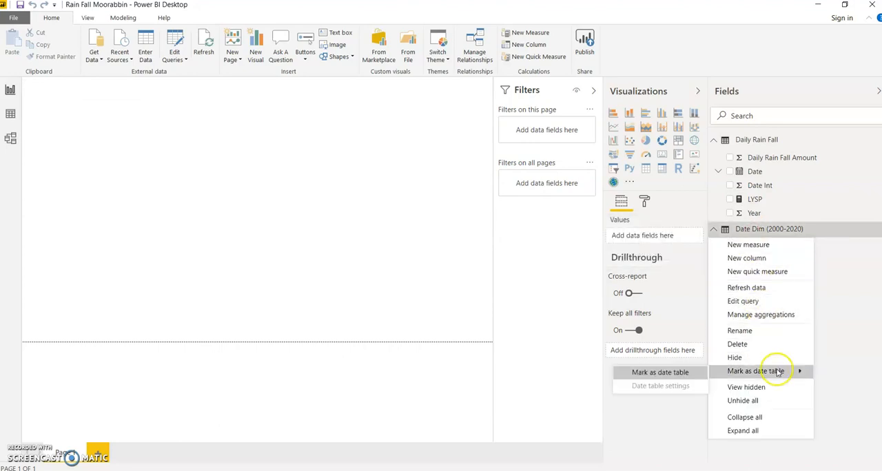
{"action": "left_click", "coordinate": [682, 373]}
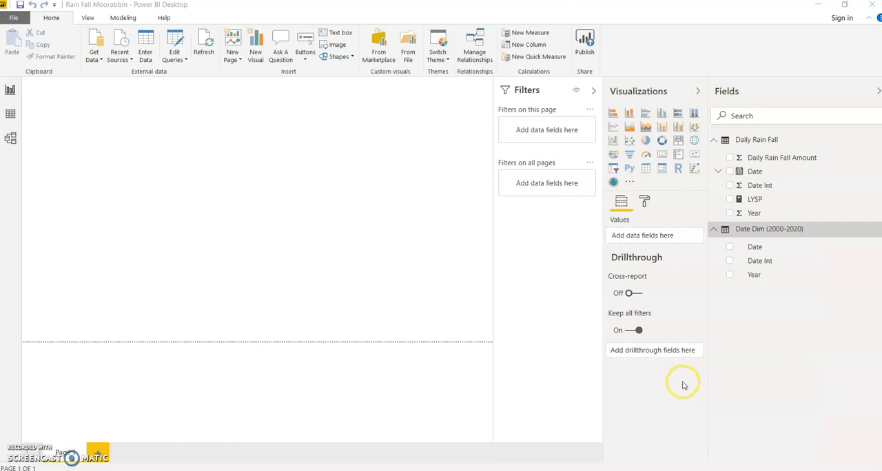
{"action": "left_click", "coordinate": [342, 229]}
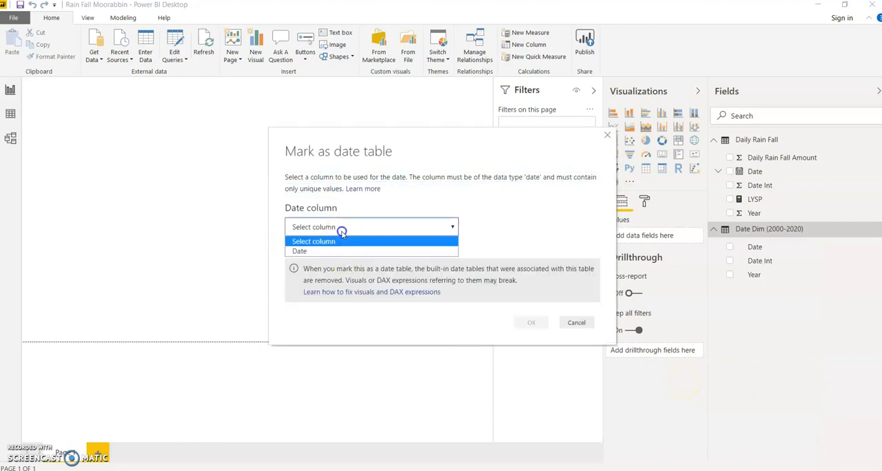
{"action": "left_click", "coordinate": [337, 252]}
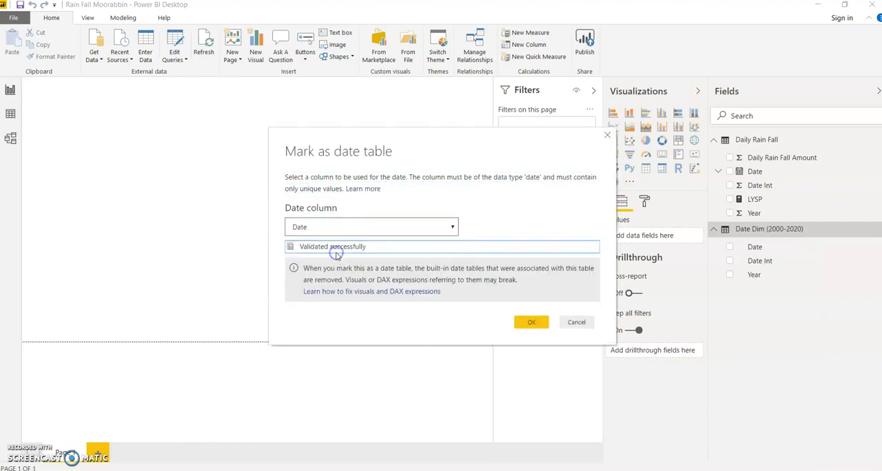
{"action": "left_click", "coordinate": [527, 323]}
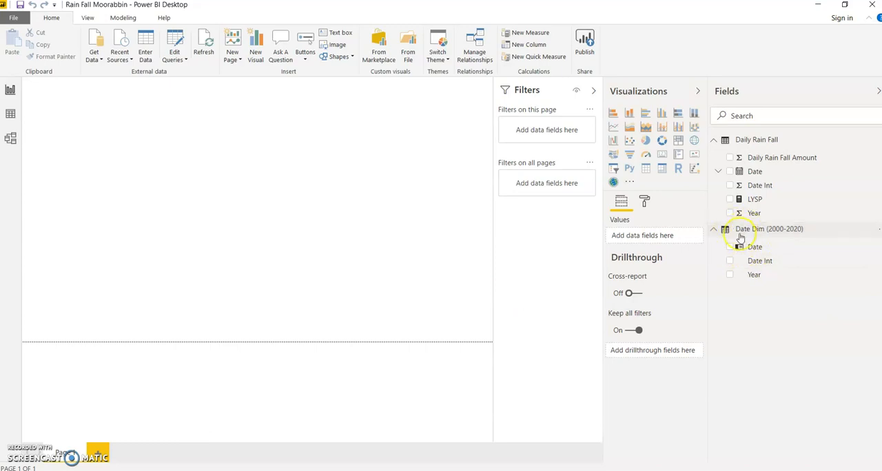
- Review the formula of the LYSP measure in the Daily Rain Fall table
{"action": "mouse_move", "coordinate": [741, 237]}
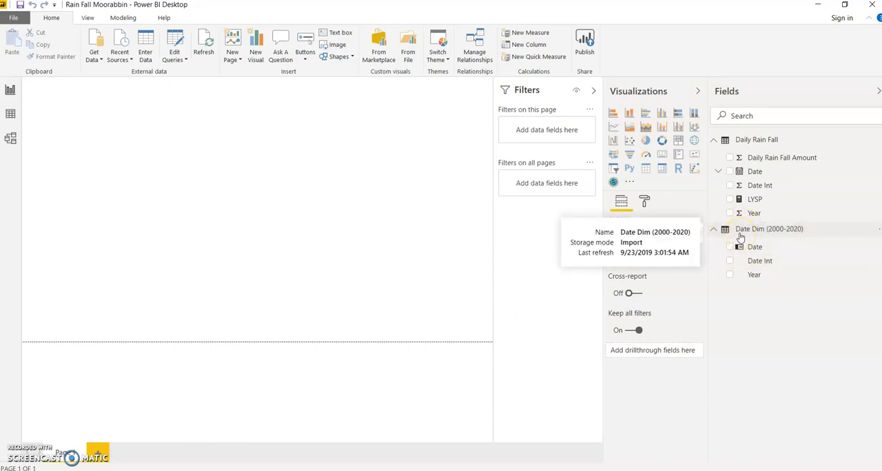
{"action": "left_click", "coordinate": [750, 201]}
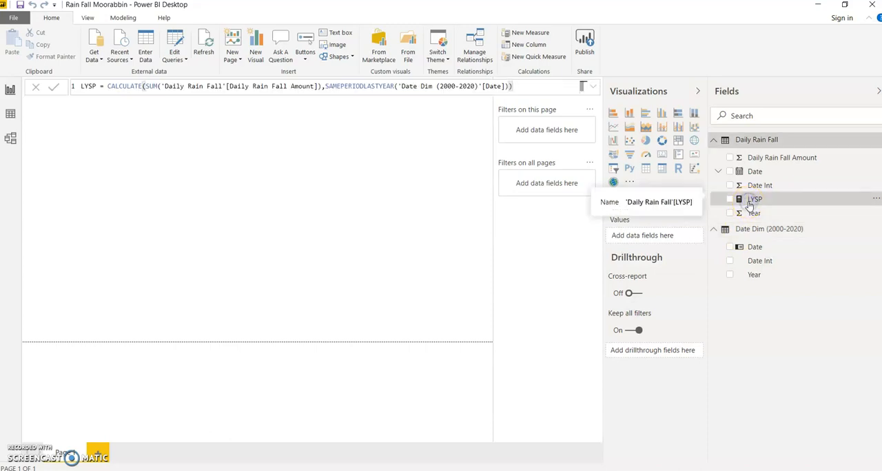
{"action": "left_click", "coordinate": [744, 198]}
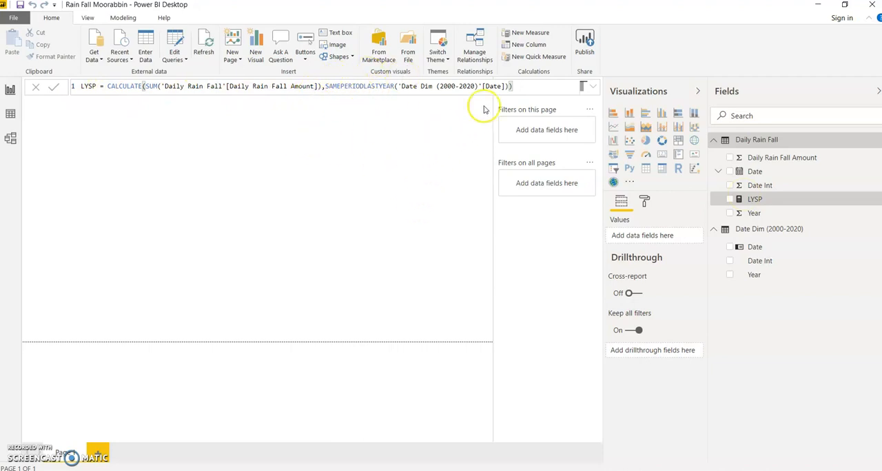
{"action": "left_click", "coordinate": [513, 87]}
{"action": "left_click", "coordinate": [414, 227]}
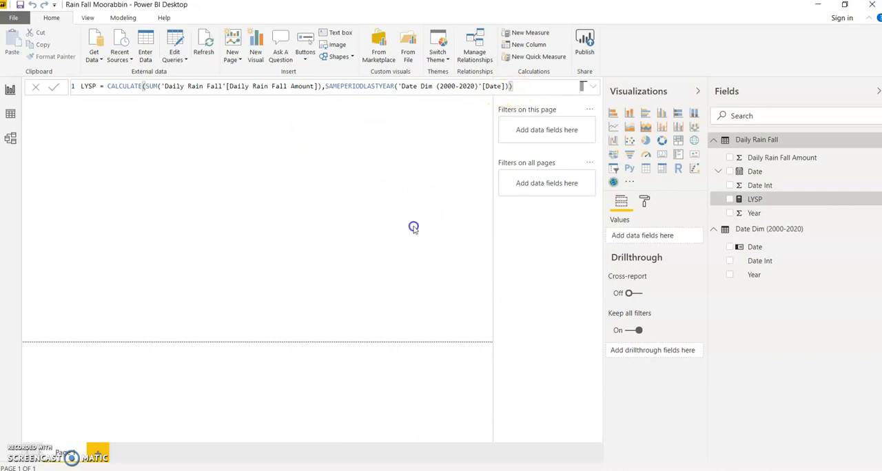
{"action": "left_click", "coordinate": [89, 222]}
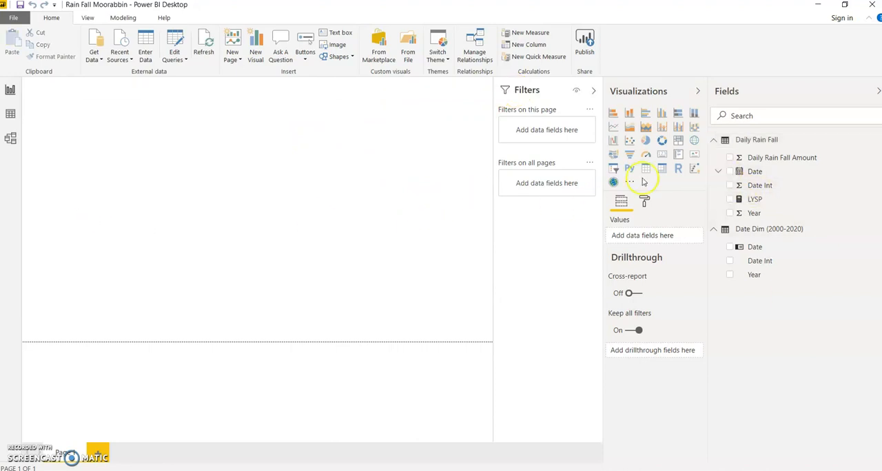
- Switch to the data view and display the rows of the Date Dim (2000-2020) table
{"action": "left_click", "coordinate": [717, 141]}
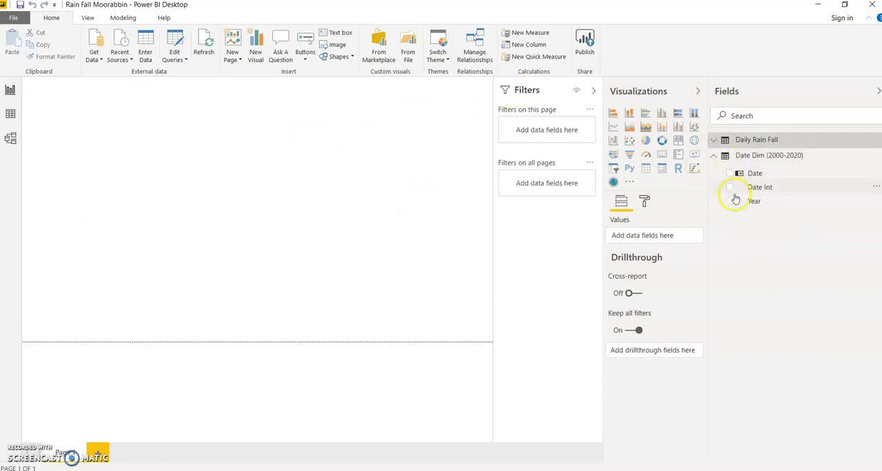
{"action": "left_click", "coordinate": [11, 113]}
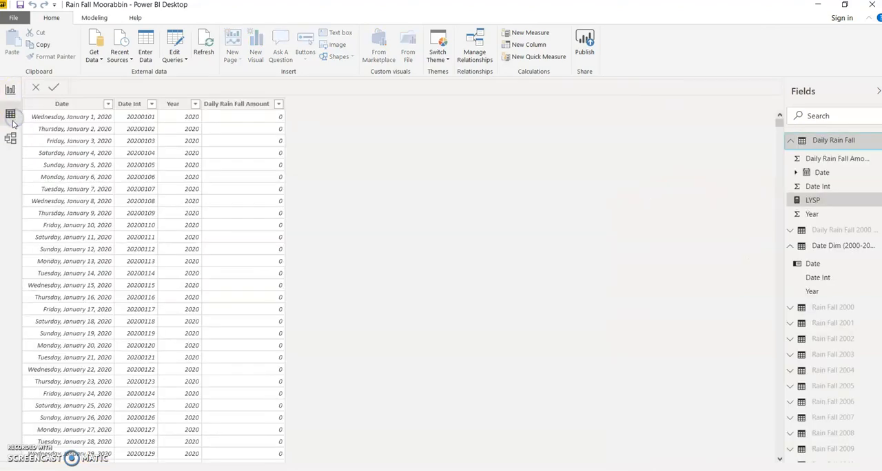
{"action": "left_click", "coordinate": [804, 142]}
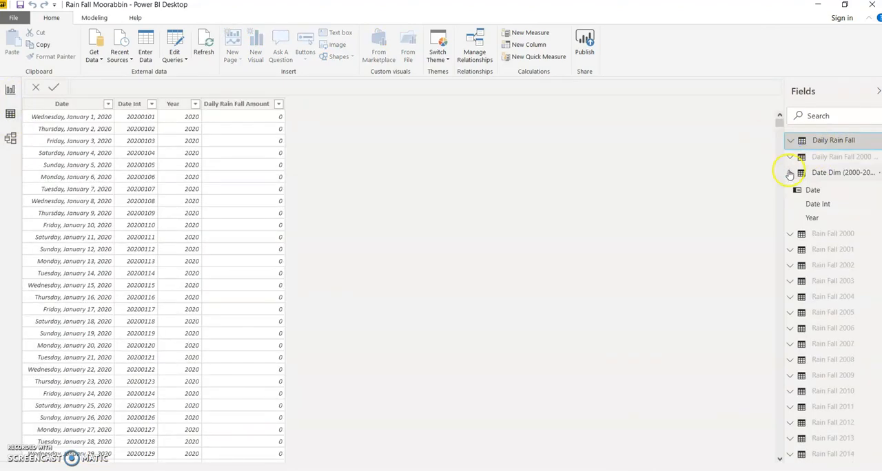
{"action": "left_click", "coordinate": [799, 173]}
{"action": "left_click", "coordinate": [65, 107]}
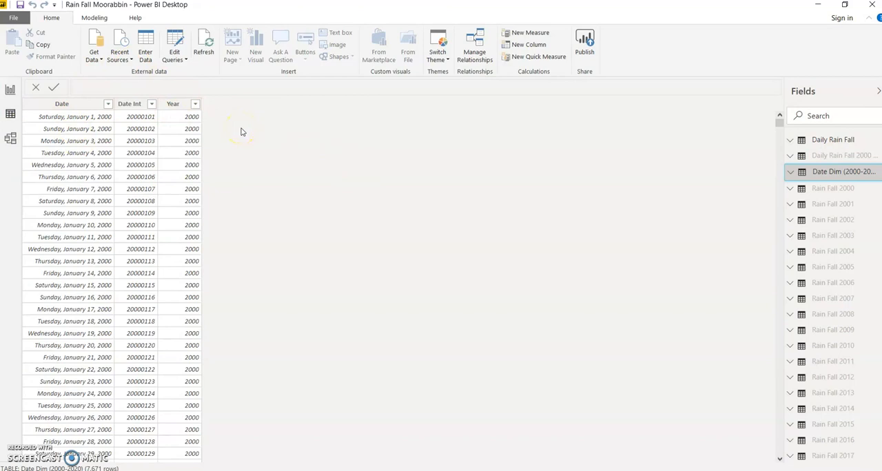
{"action": "left_click", "coordinate": [182, 62]}
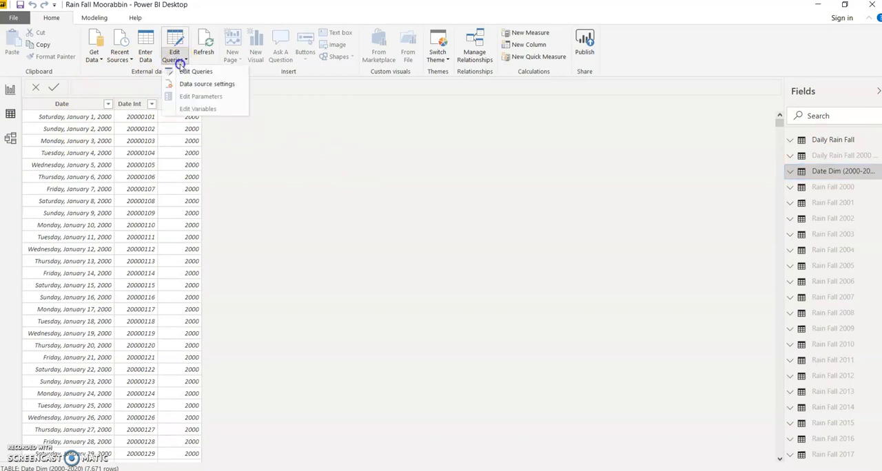
{"action": "left_click", "coordinate": [305, 124]}
- Add a calculated column named Year Month to Date Dim (2000-2020) that uses FORMAT to convert its Date to "YYYY-MMM"
{"action": "left_click", "coordinate": [96, 18]}
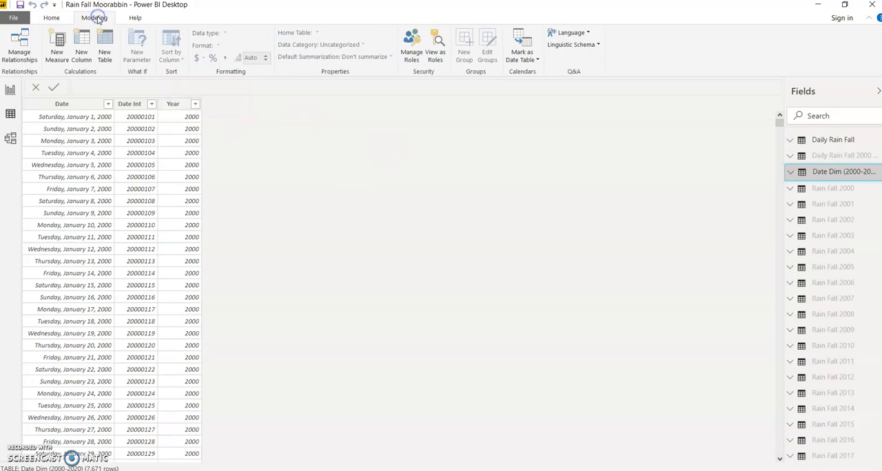
{"action": "left_click", "coordinate": [86, 62]}
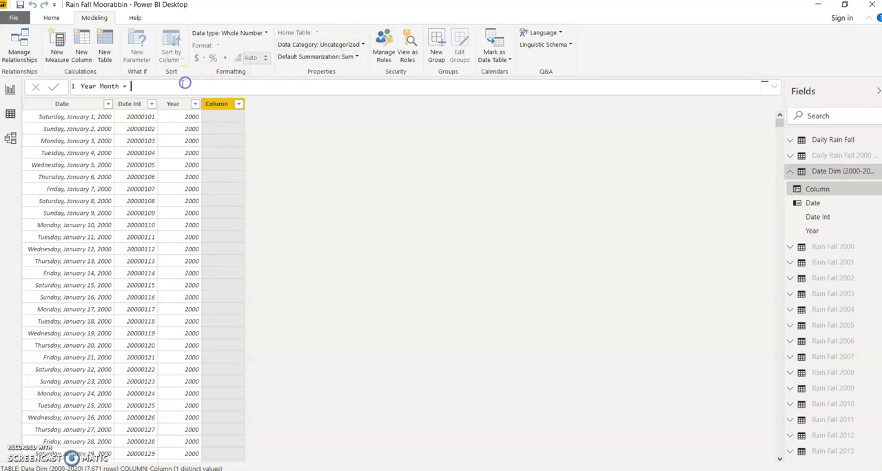
{"action": "type", "text": "FORMAT"}
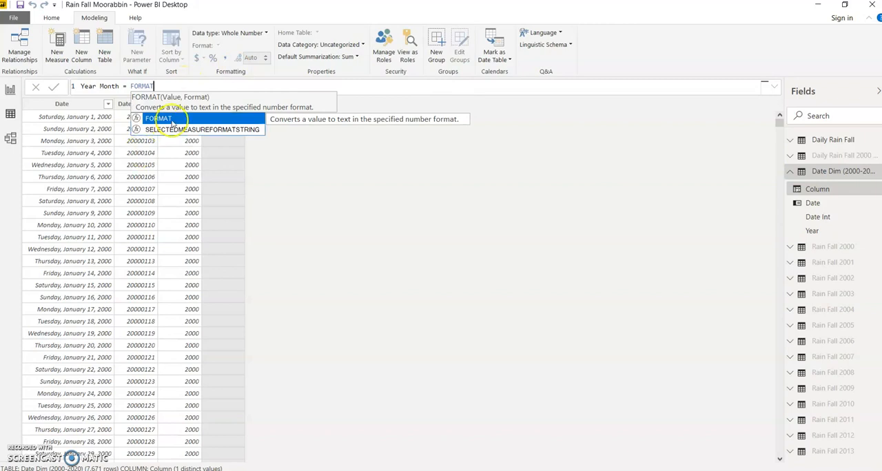
{"action": "left_click", "coordinate": [171, 121]}
{"action": "type", "text": "Date"}
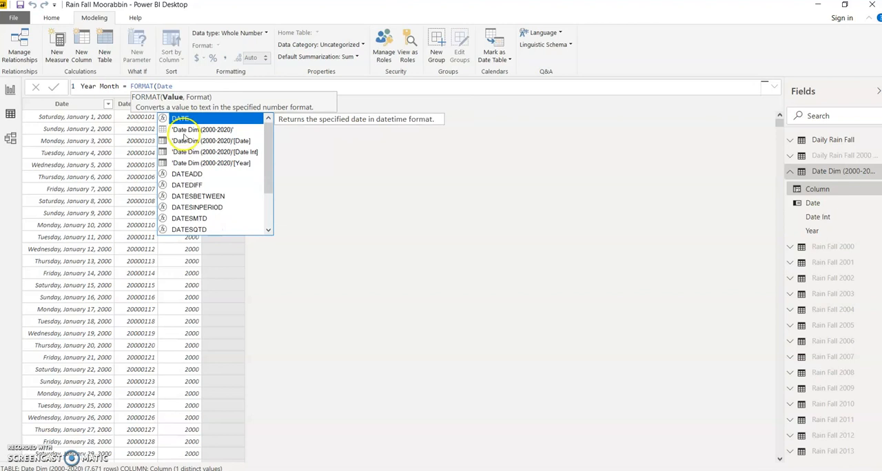
{"action": "left_click", "coordinate": [190, 142]}
{"action": "type", "text": ",\"YYYY-MMM"}
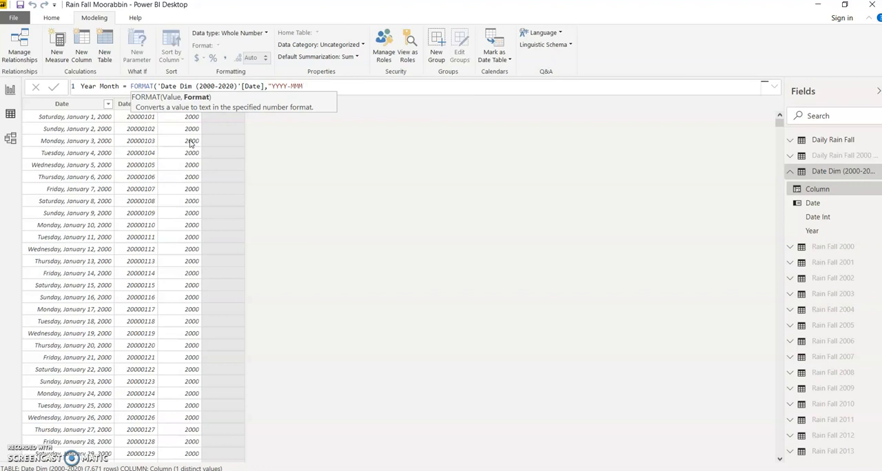
{"action": "type", "text": "\")"}
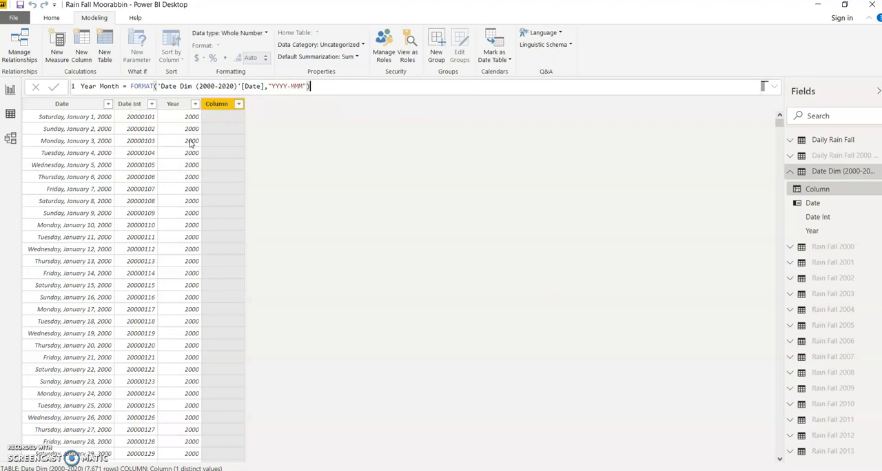
{"action": "key", "text": "Return"}
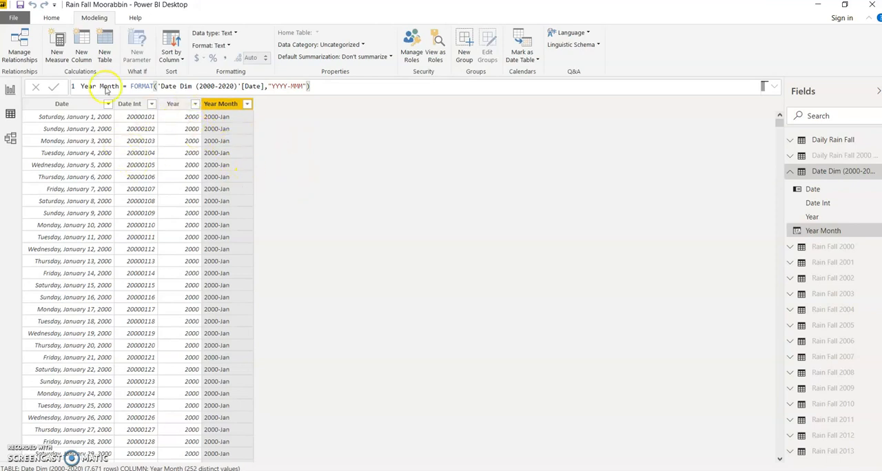
- Add another calculated column named MonthNO to the Date Dim (2000-2020) table
{"action": "left_click", "coordinate": [82, 55]}
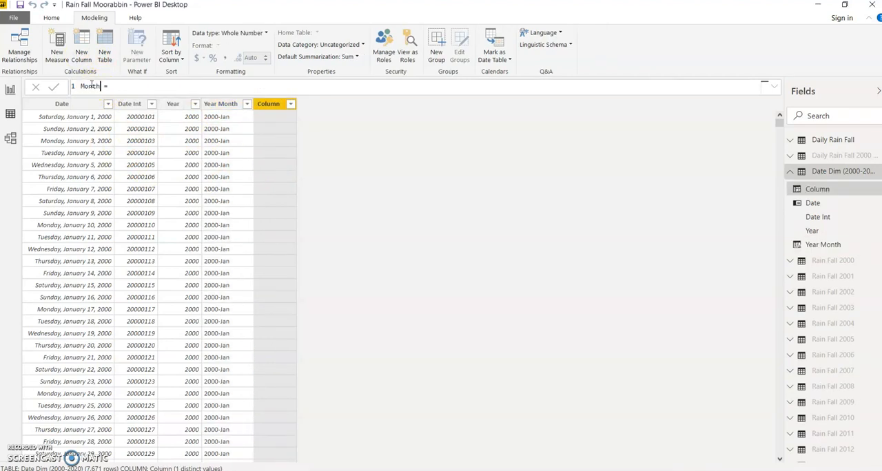
{"action": "type", "text": "MonthNO"}
{"action": "left_click", "coordinate": [120, 86]}
{"action": "type", "text": "FORMAT"}
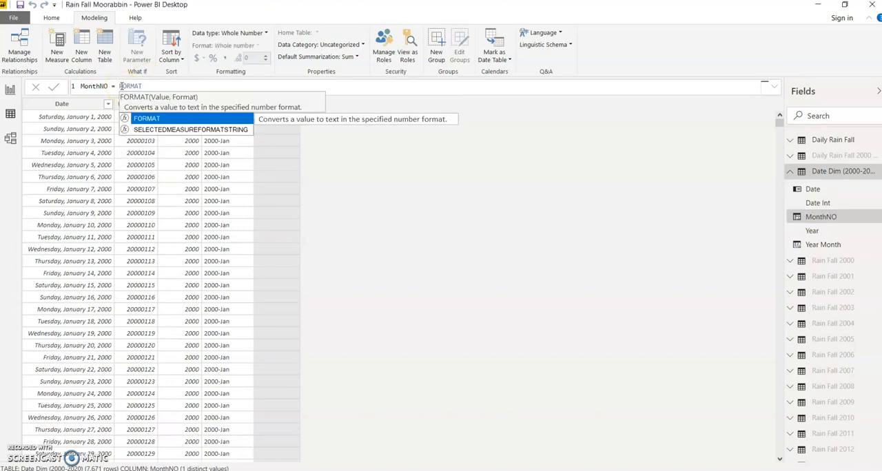
{"action": "key", "text": "BackSpace"}
{"action": "key", "text": "BackSpace"}
{"action": "key", "text": "BackSpace"}
{"action": "key", "text": "BackSpace"}
{"action": "key", "text": "BackSpace"}
{"action": "key", "text": "BackSpace"}
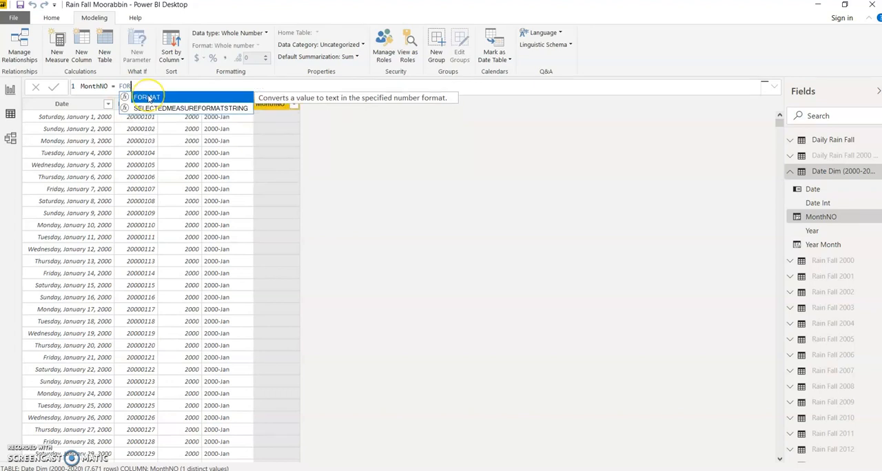
- Define MonthNO as the MONTH of 'Date Dim (2000-2020)'[Date] and commit the formula
{"action": "type", "text": "MONTH"}
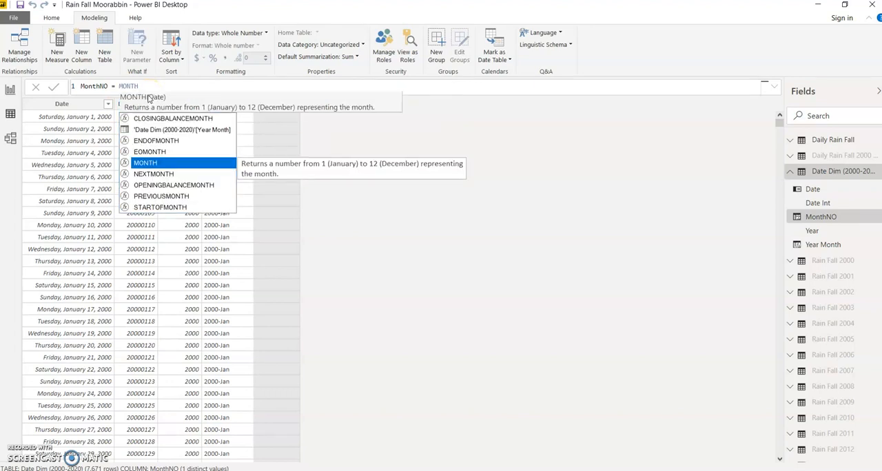
{"action": "left_click", "coordinate": [142, 165]}
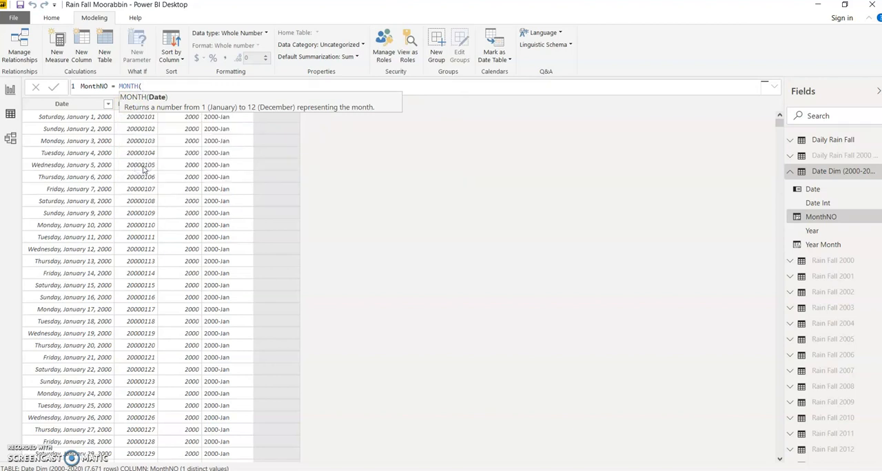
{"action": "type", "text": "Date"}
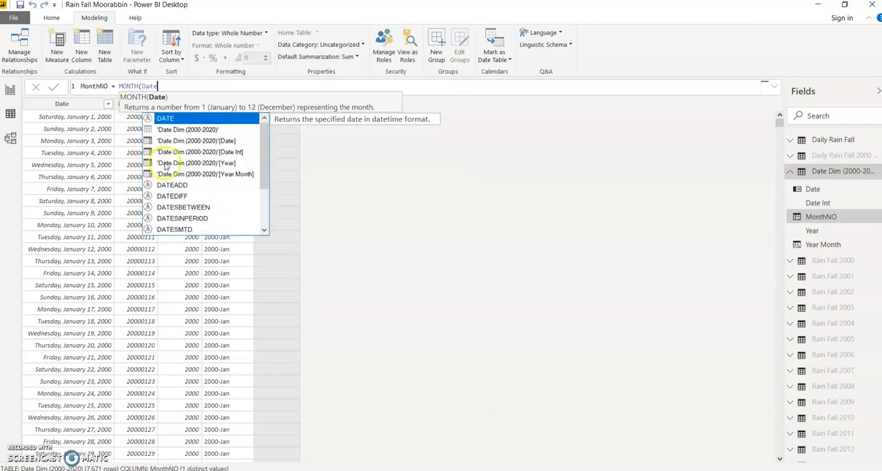
{"action": "left_click", "coordinate": [185, 141]}
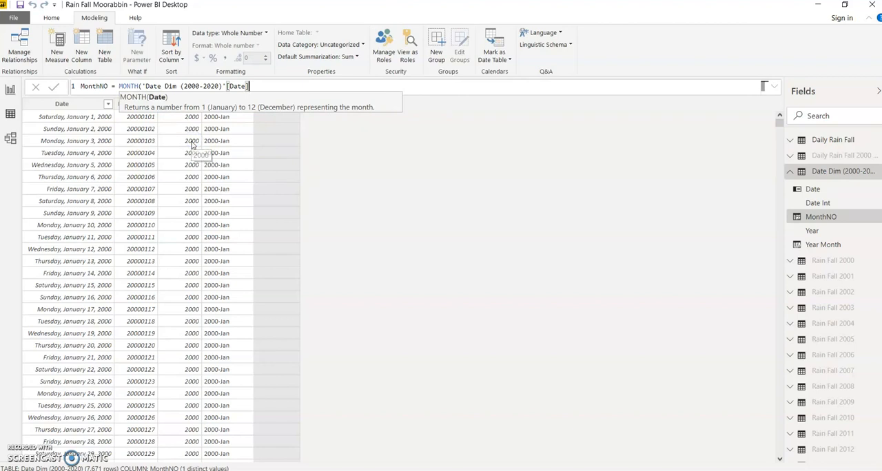
{"action": "type", "text": ")"}
{"action": "key", "text": "Return"}
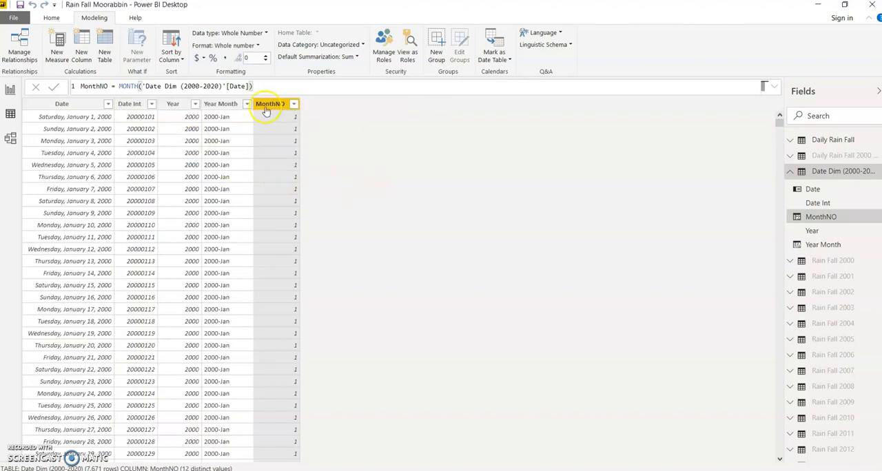
- Sort the Year Month column by MonthNO and save the file
{"action": "left_click", "coordinate": [170, 60]}
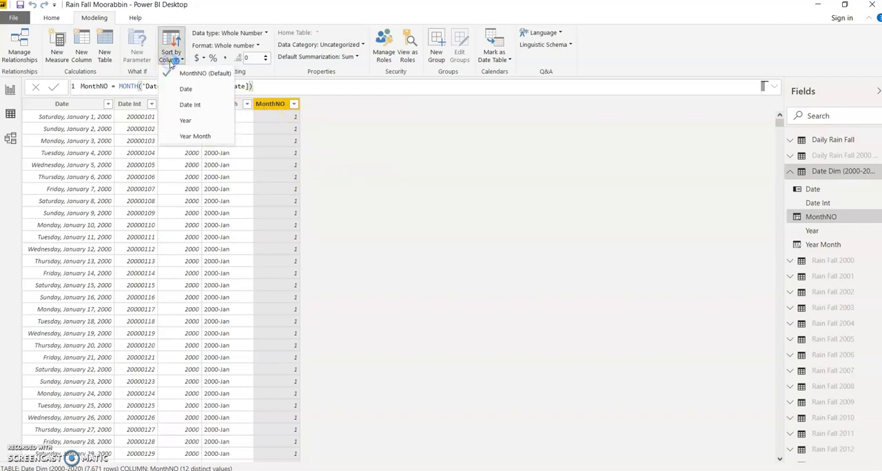
{"action": "left_click", "coordinate": [219, 128]}
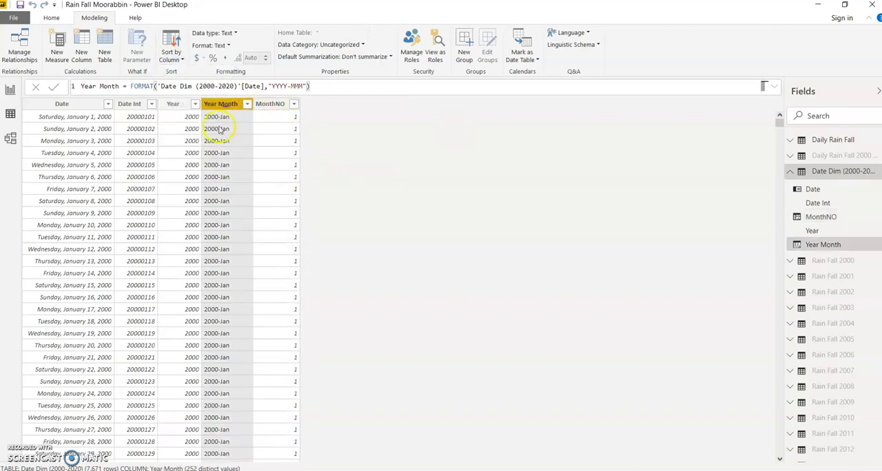
{"action": "left_click", "coordinate": [171, 60]}
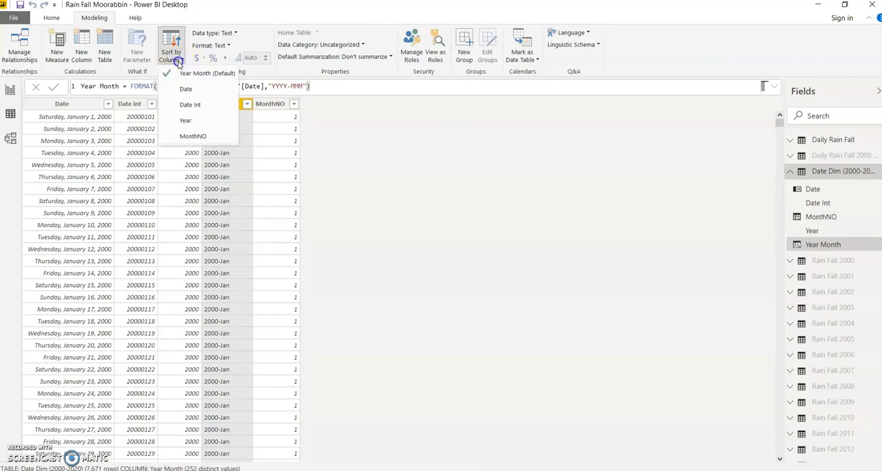
{"action": "left_click", "coordinate": [198, 135]}
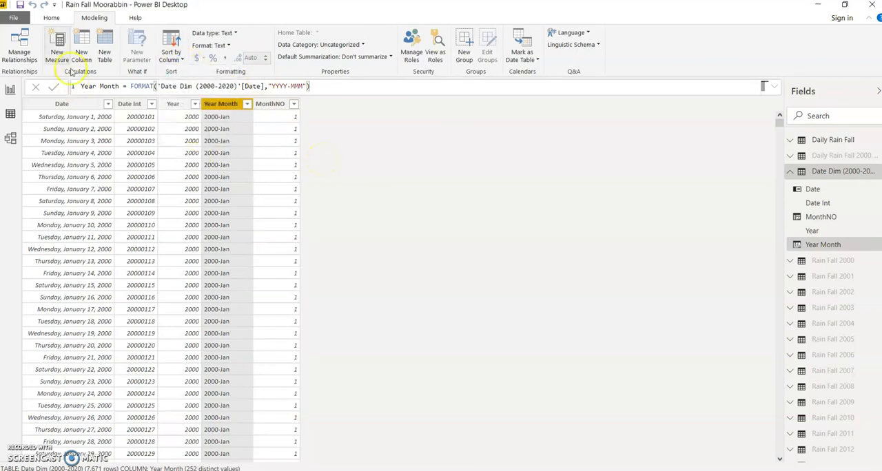
{"action": "left_click", "coordinate": [20, 5]}
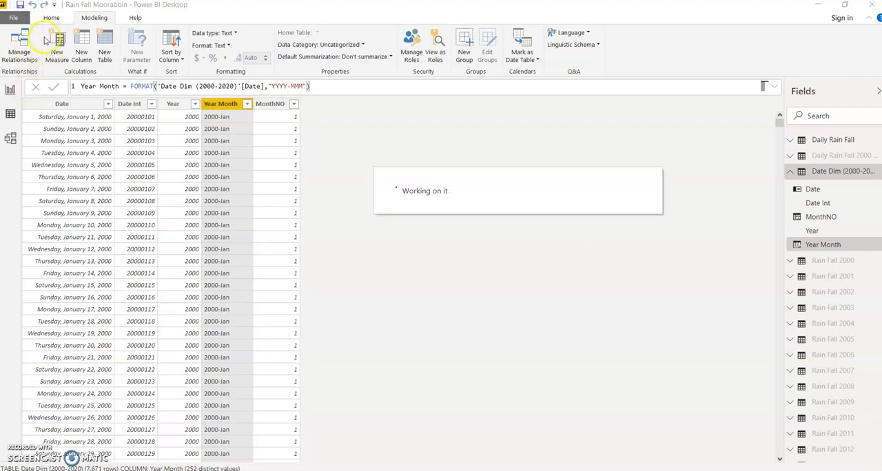
- Insert a line chart on the report page and enlarge it to span most of the page width
{"action": "left_click", "coordinate": [10, 91]}
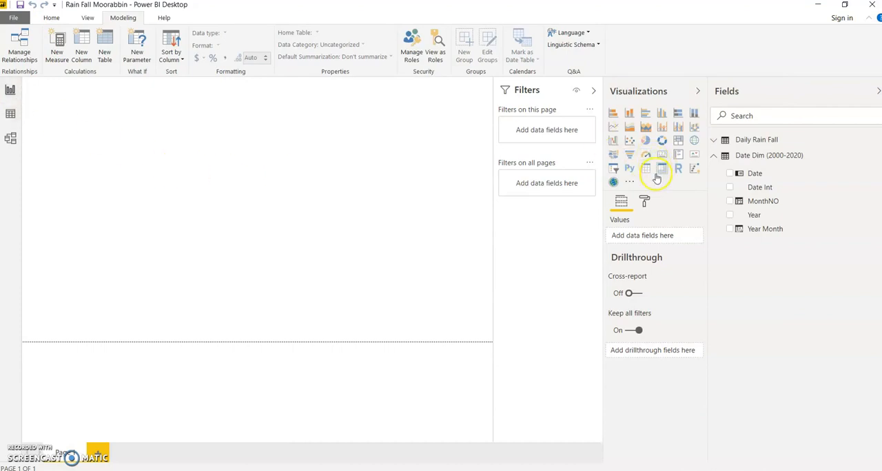
{"action": "left_click", "coordinate": [615, 128]}
{"action": "left_click_drag", "start_coordinate": [122, 140], "coordinate": [122, 179]}
{"action": "left_click_drag", "start_coordinate": [156, 216], "coordinate": [460, 290]}
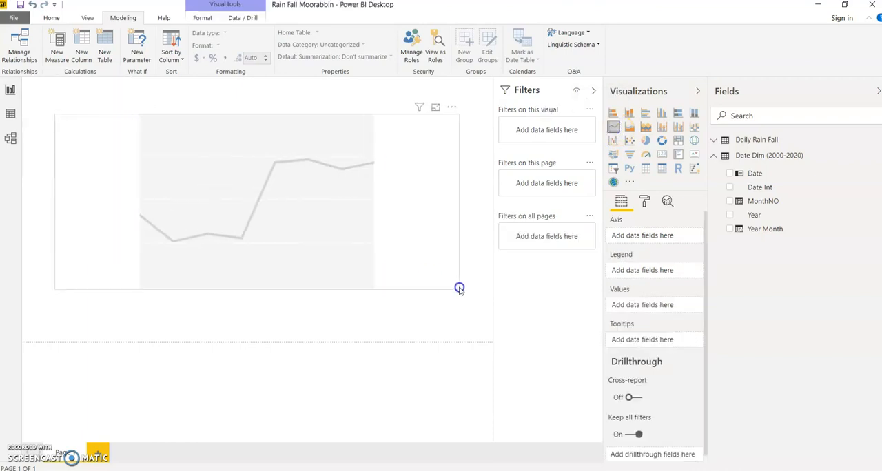
- Plot Daily Rain Fall Amount and LYSP against Year Month from the date table in the line chart
{"action": "left_click", "coordinate": [730, 229]}
{"action": "left_click", "coordinate": [714, 155]}
{"action": "left_click", "coordinate": [715, 140]}
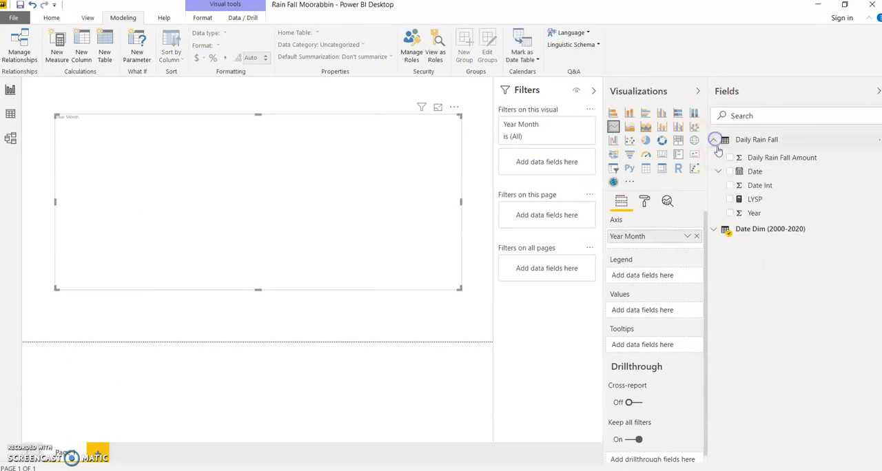
{"action": "left_click", "coordinate": [729, 158]}
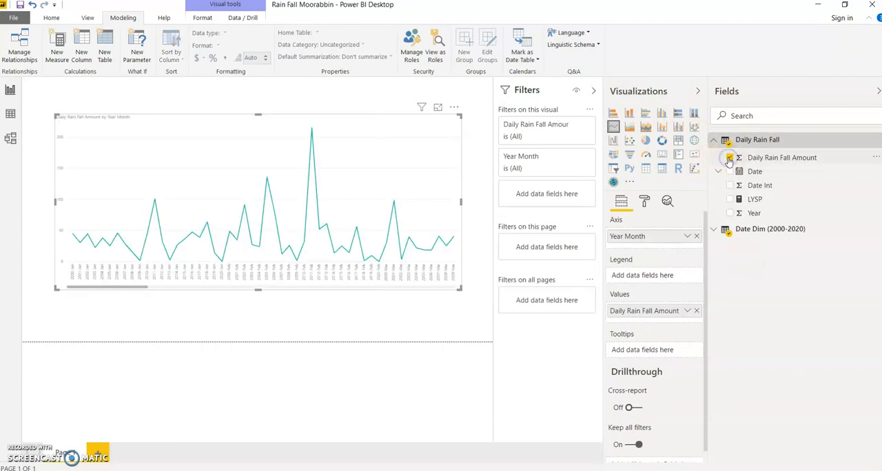
{"action": "left_click", "coordinate": [730, 199]}
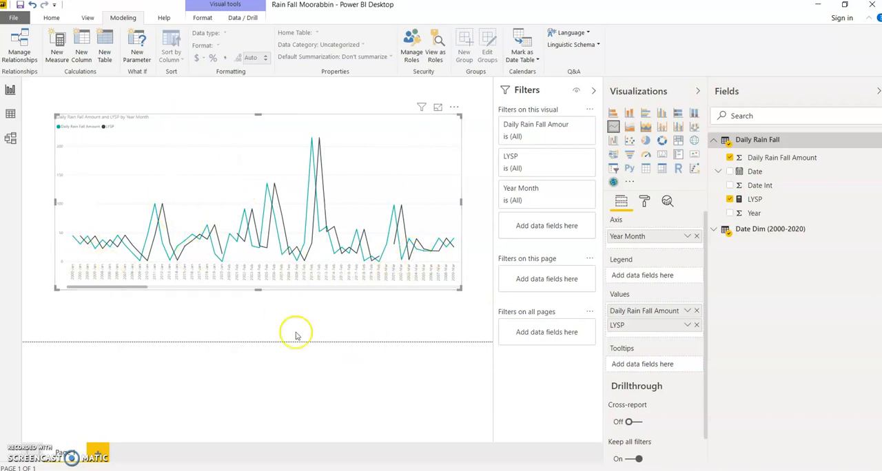
- Add a slicer above the line chart, at the page's upper-left corner, using Year from Date Dim (2000-2020)
{"action": "left_click", "coordinate": [301, 305]}
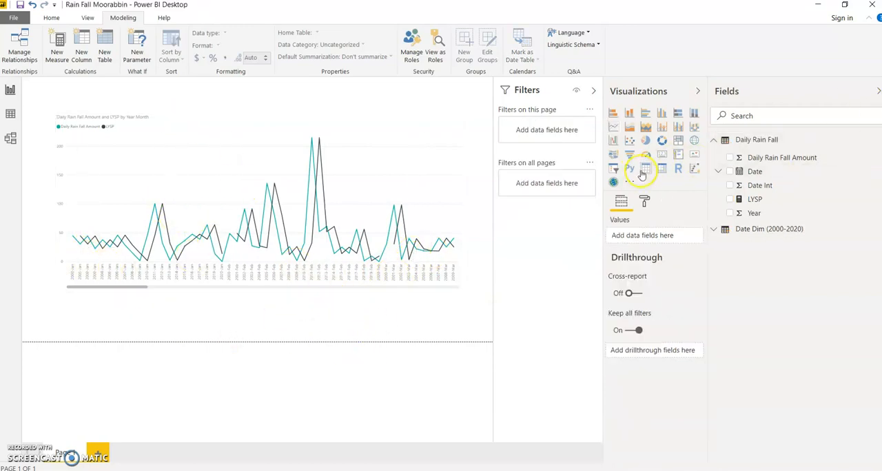
{"action": "left_click", "coordinate": [613, 168]}
{"action": "left_click_drag", "start_coordinate": [133, 241], "coordinate": [61, 127]}
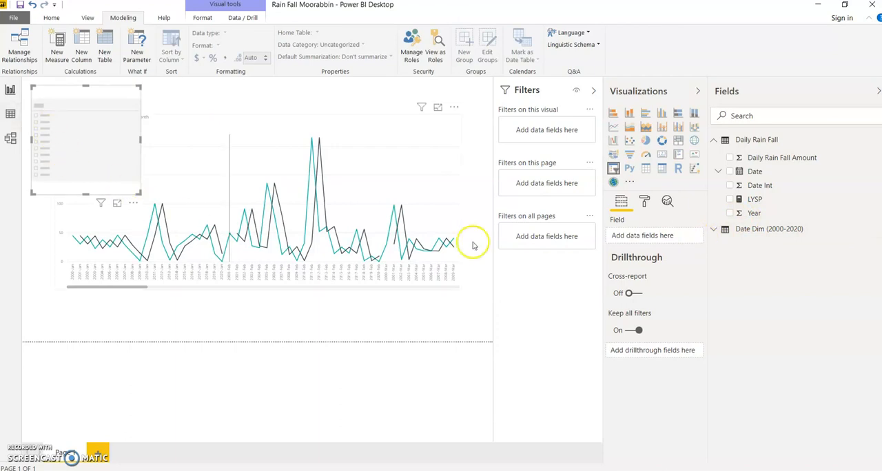
{"action": "left_click", "coordinate": [713, 229]}
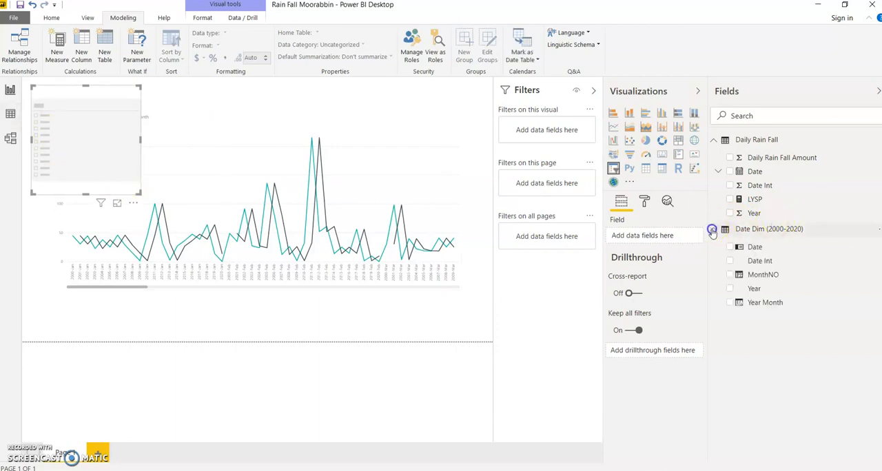
{"action": "left_click", "coordinate": [755, 288]}
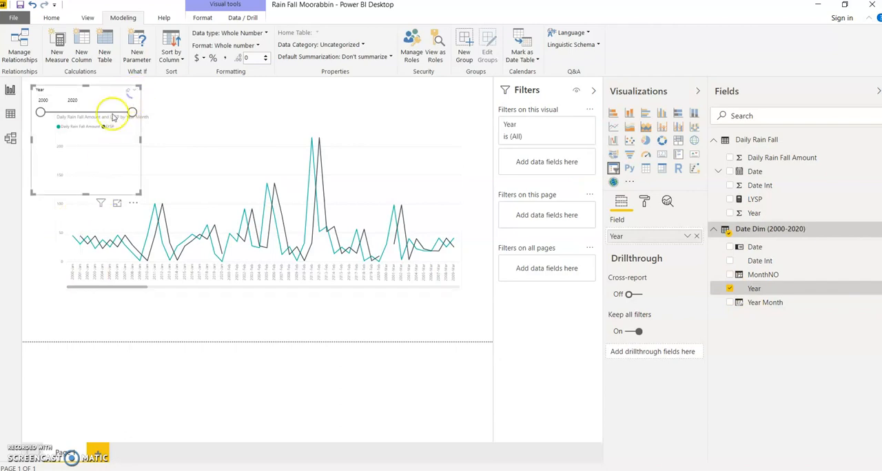
- Change the Year slicer to a dropdown and expand its list of years
{"action": "left_click", "coordinate": [134, 92]}
{"action": "left_click", "coordinate": [146, 109]}
{"action": "left_click", "coordinate": [89, 105]}
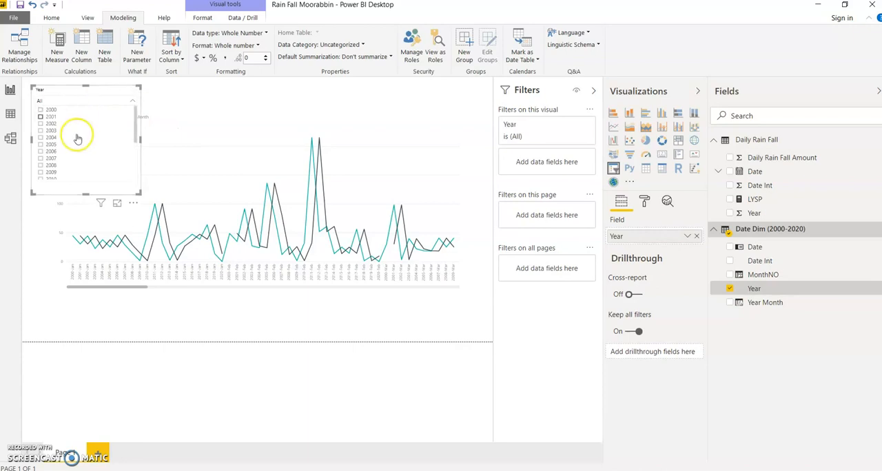
- Filter the report page to 2019 with the Year slicer and shrink the slicer to its dropdown's height
{"action": "scroll", "coordinate": [75, 152], "scroll_direction": "down", "scroll_amount": 3}
{"action": "left_click", "coordinate": [51, 168]}
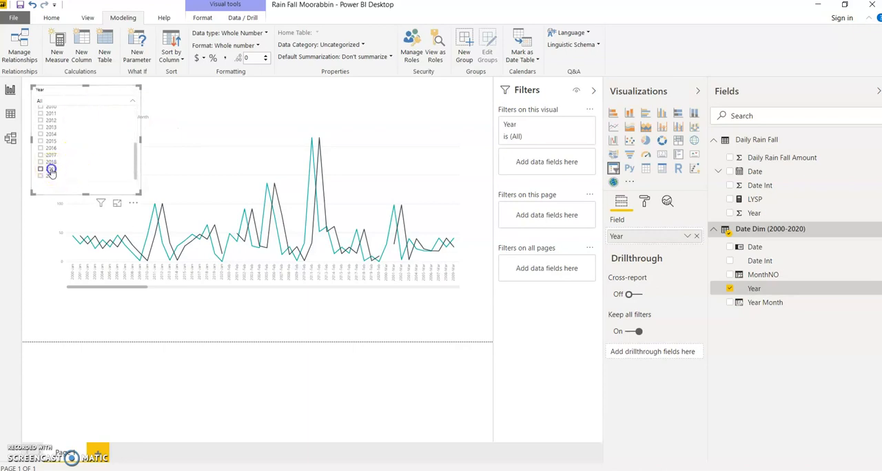
{"action": "left_click", "coordinate": [136, 193]}
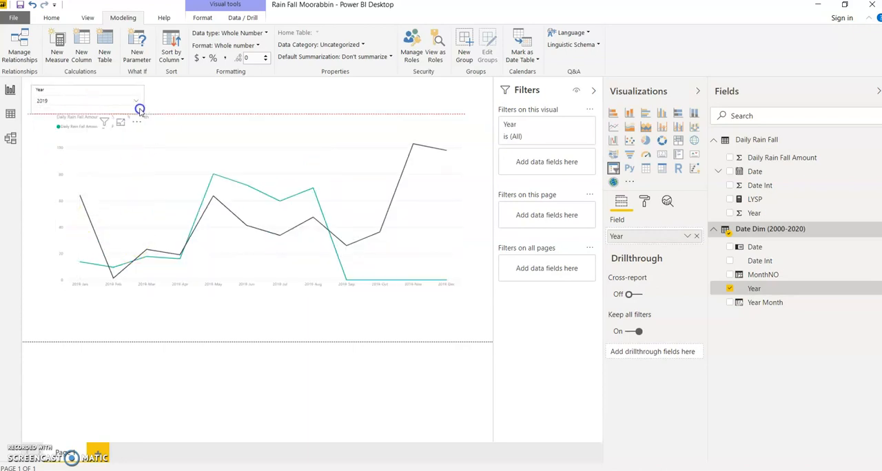
- Reduce the line chart's height and move it below the Year slicer, against the page's left edge
{"action": "left_click", "coordinate": [274, 147]}
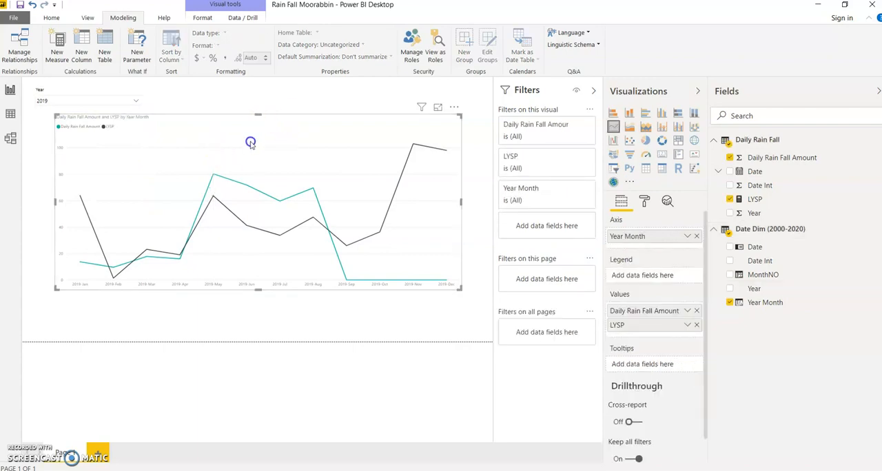
{"action": "left_click_drag", "start_coordinate": [257, 114], "coordinate": [241, 144]}
{"action": "left_click_drag", "start_coordinate": [281, 182], "coordinate": [271, 171]}
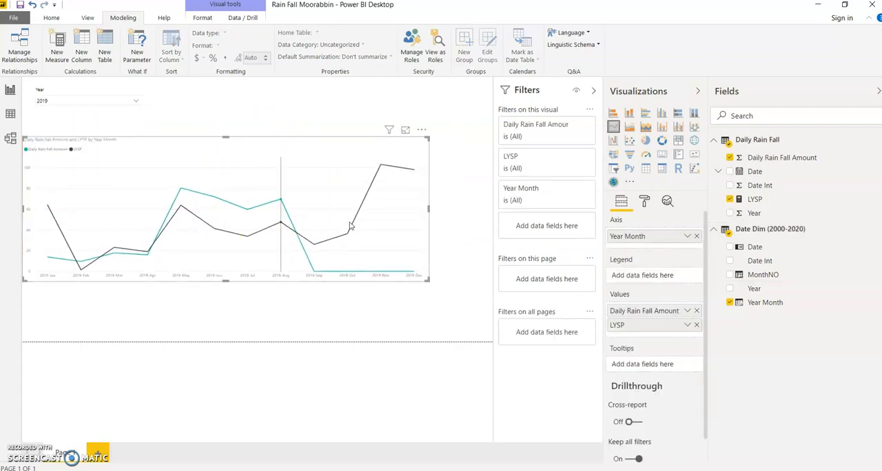
- Collapse the Filters, Visualizations and Fields panes and inspect the chart's 2019-Jan values for Daily Rain Fall Amount and LYSP
{"action": "left_click", "coordinate": [593, 94]}
{"action": "left_click", "coordinate": [698, 92]}
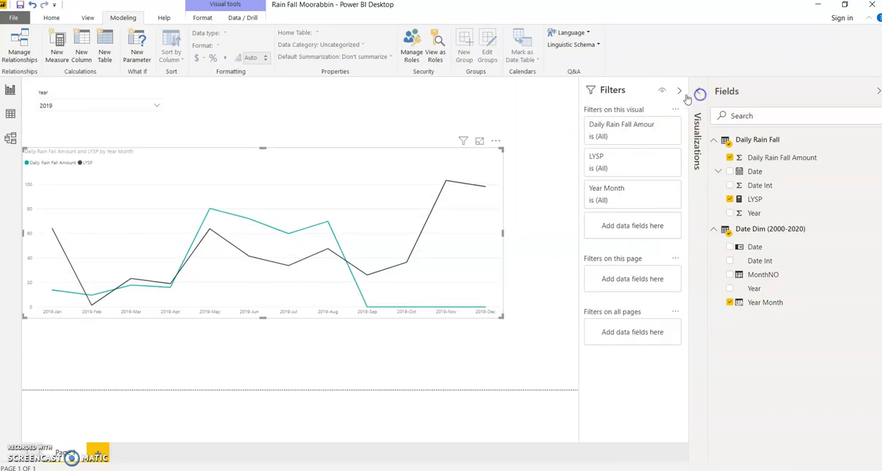
{"action": "left_click", "coordinate": [677, 92]}
{"action": "left_click", "coordinate": [875, 91]}
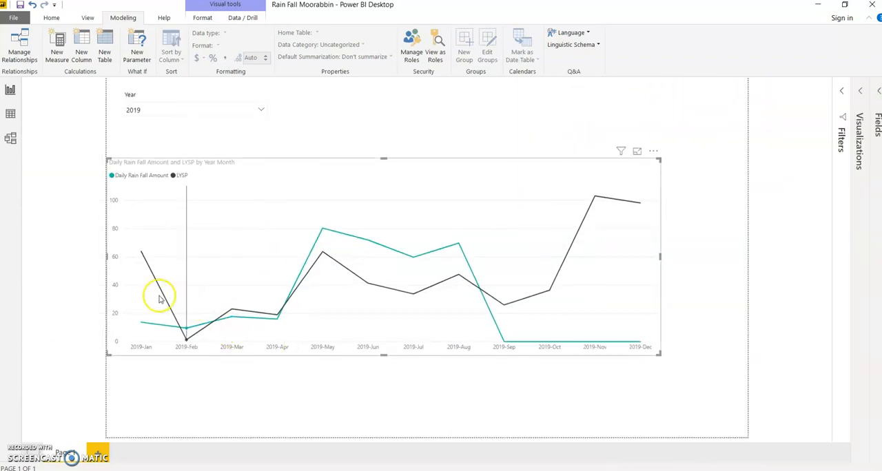
{"action": "mouse_move", "coordinate": [178, 312]}
{"action": "mouse_move", "coordinate": [129, 305]}
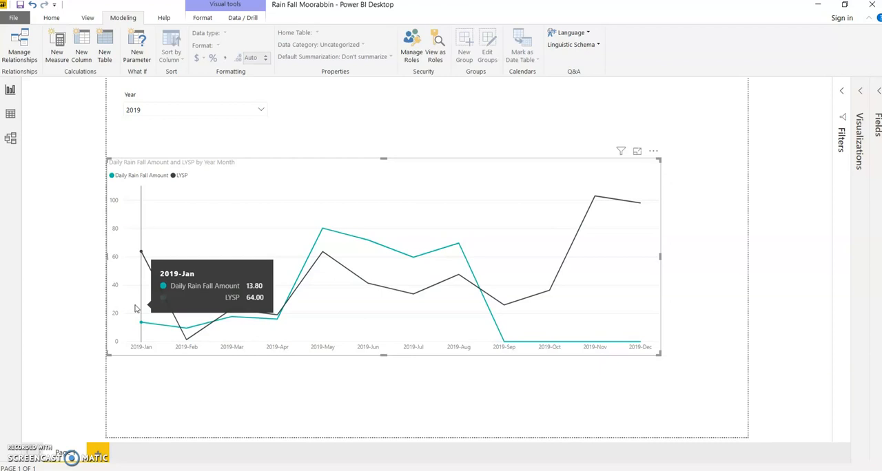
{"action": "left_click", "coordinate": [137, 307]}
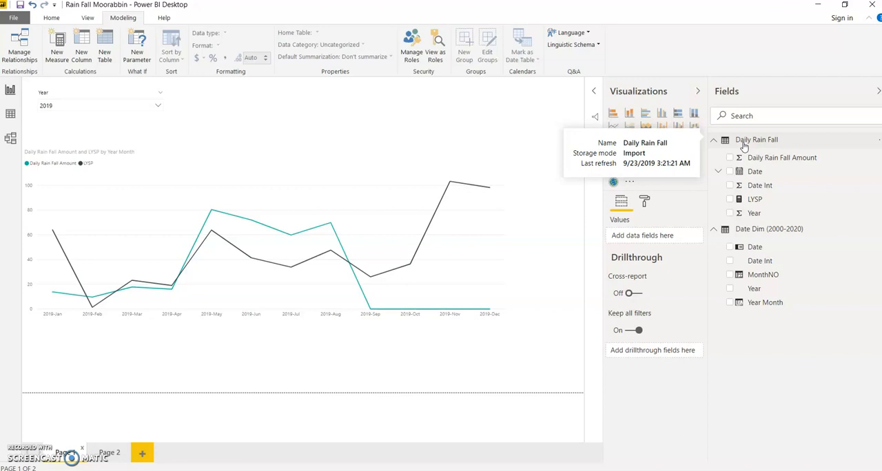
- Insert a table on Page 2 with Date from the date table and Daily Rain Fall Amount, enlarged to nearly the page height
{"action": "left_click", "coordinate": [109, 455]}
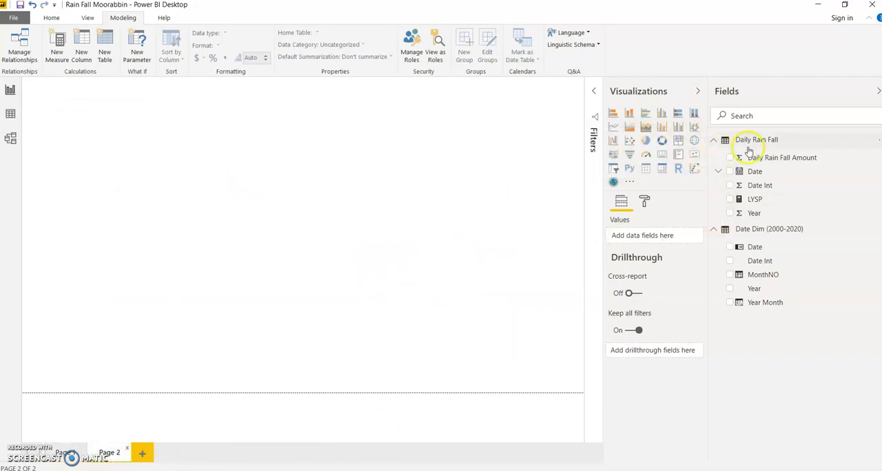
{"action": "left_click", "coordinate": [647, 173]}
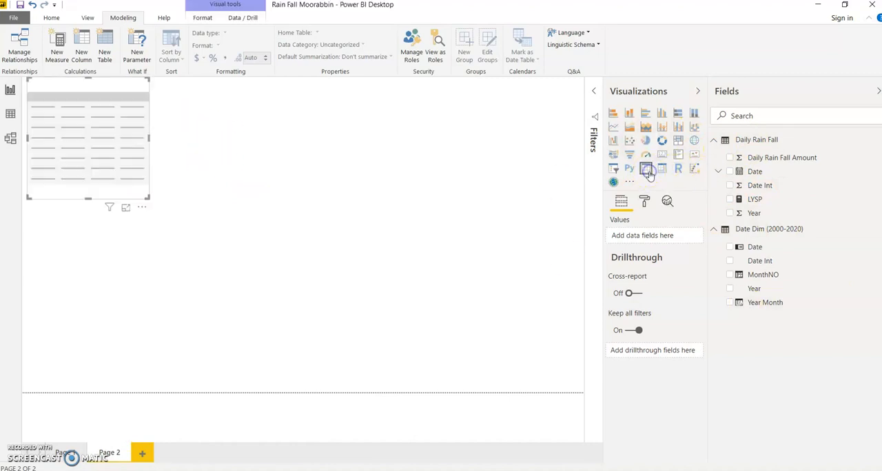
{"action": "left_click", "coordinate": [729, 247]}
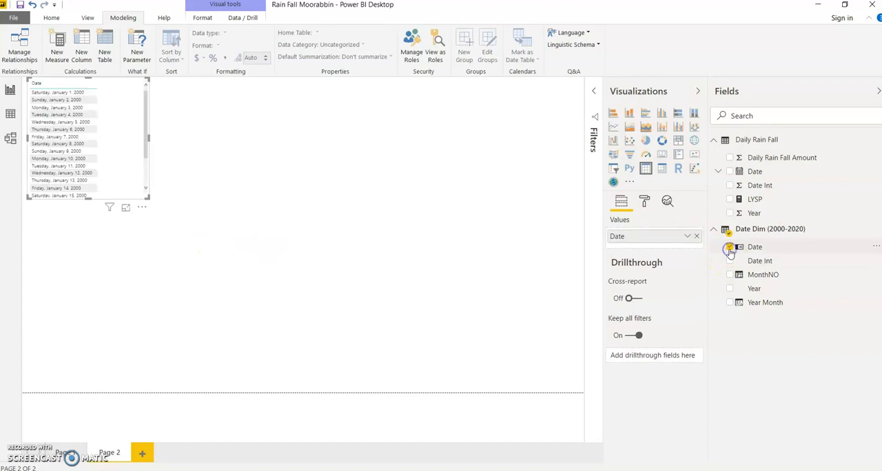
{"action": "left_click", "coordinate": [730, 158]}
{"action": "left_click_drag", "start_coordinate": [146, 197], "coordinate": [214, 387]}
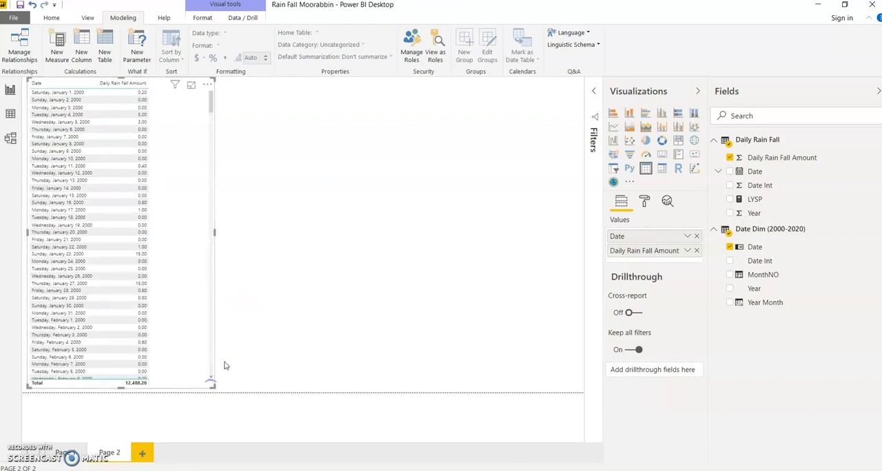
- Export the table's data as the CSV file RainFall in the Youtube folder, replacing the existing file
{"action": "left_click", "coordinate": [207, 85]}
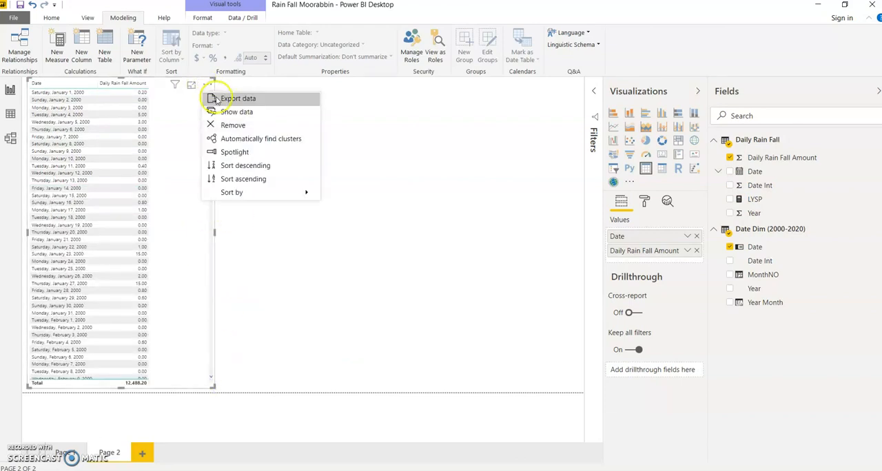
{"action": "left_click", "coordinate": [216, 100]}
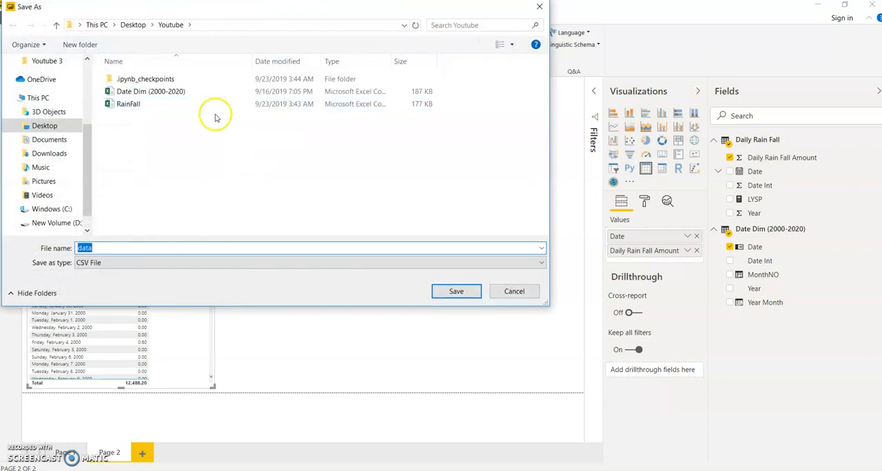
{"action": "left_click", "coordinate": [128, 105]}
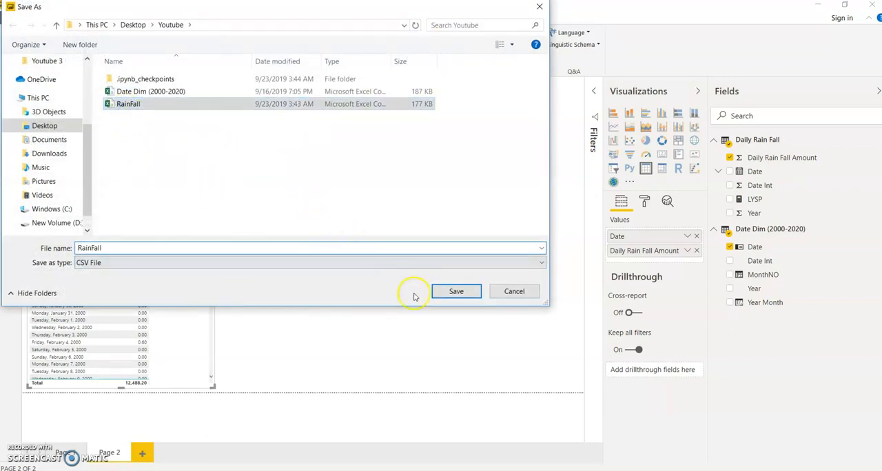
{"action": "left_click", "coordinate": [456, 291]}
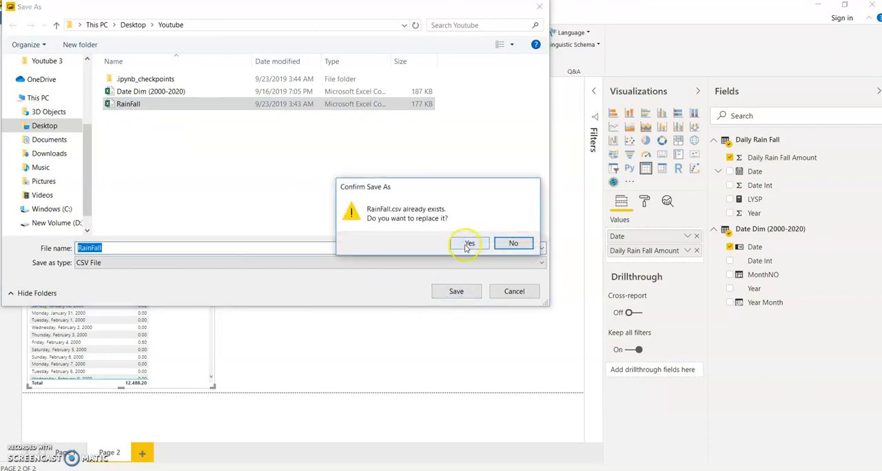
{"action": "left_click", "coordinate": [464, 246]}
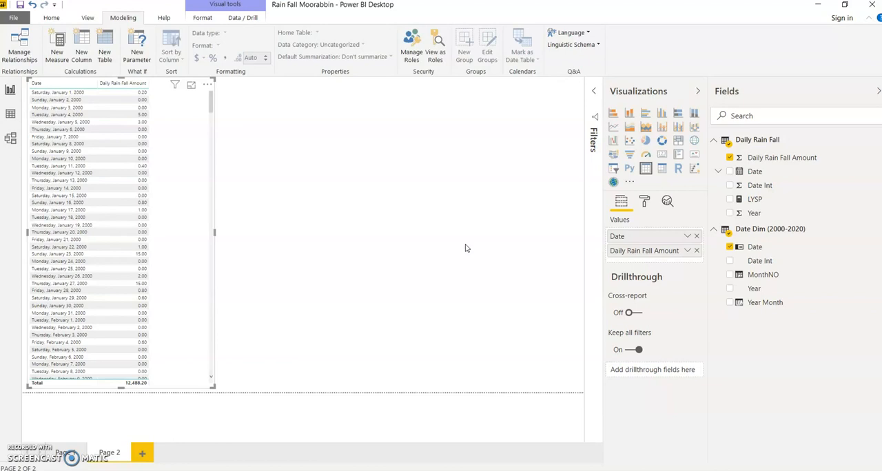
- Leave the exported RainFall file in Notepad and switch to the Rain Fall Forcast Jupyter notebook in Chrome
{"action": "left_click", "coordinate": [445, 250]}
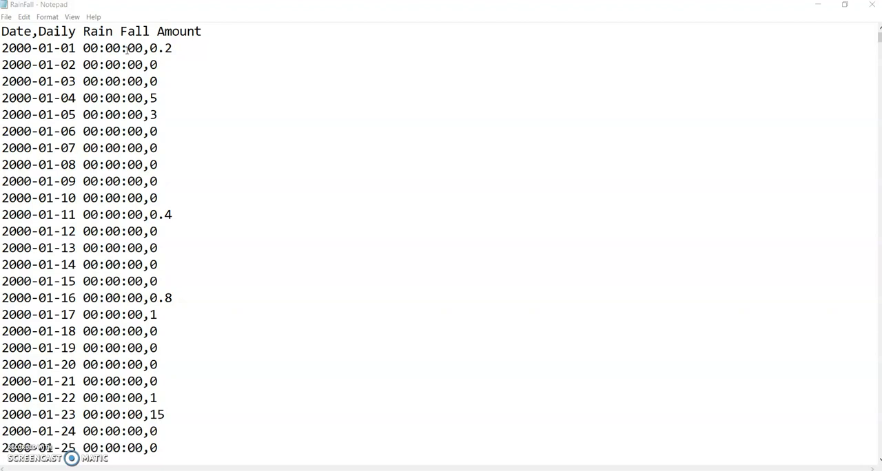
{"action": "left_click", "coordinate": [177, 63]}
{"action": "left_click", "coordinate": [863, 13]}
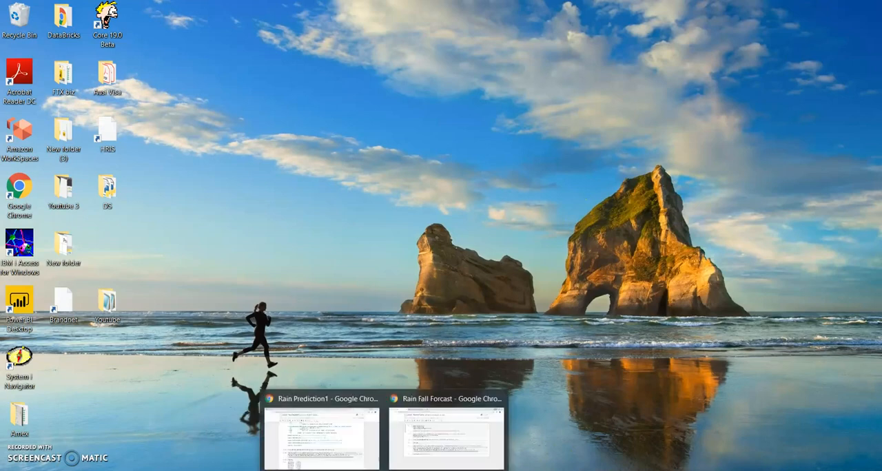
{"action": "left_click", "coordinate": [456, 454]}
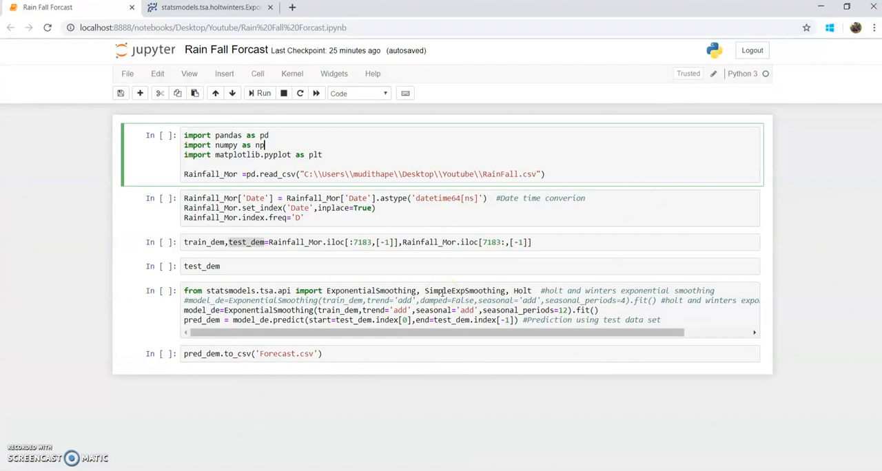
- Examine the first cell's library imports and the read_csv line that loads RainFall.csv into Rainfall_Mor
{"action": "left_click", "coordinate": [467, 144]}
{"action": "left_click_drag", "start_coordinate": [310, 150], "coordinate": [194, 156]}
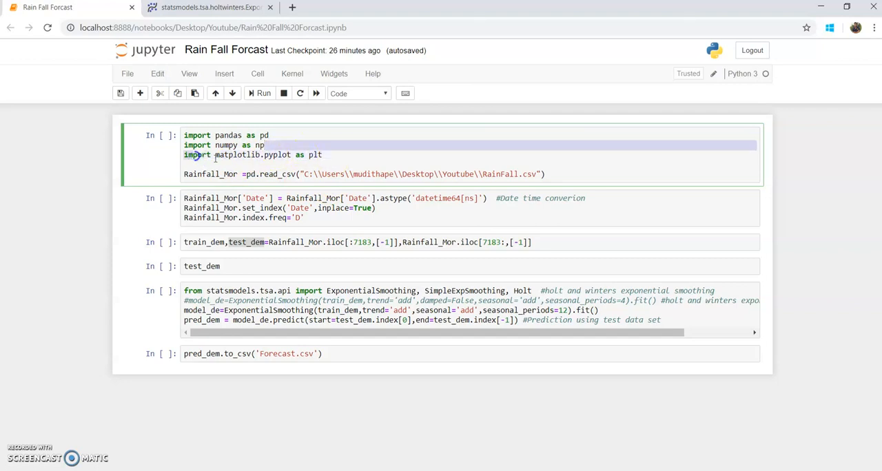
{"action": "left_click", "coordinate": [287, 155]}
{"action": "left_click_drag", "start_coordinate": [329, 155], "coordinate": [184, 156]}
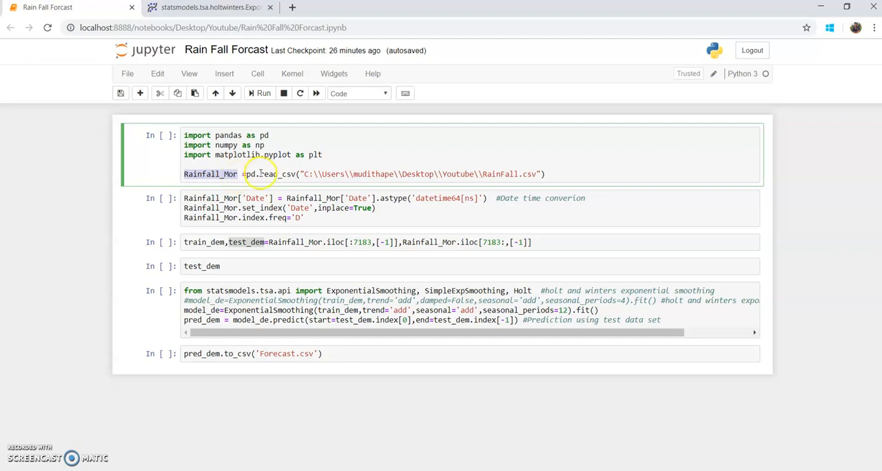
{"action": "left_click", "coordinate": [249, 176]}
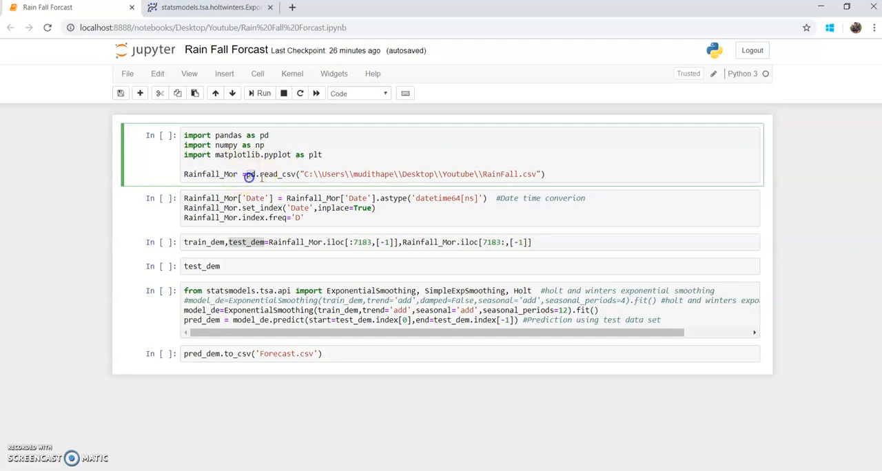
{"action": "double_click", "coordinate": [277, 175]}
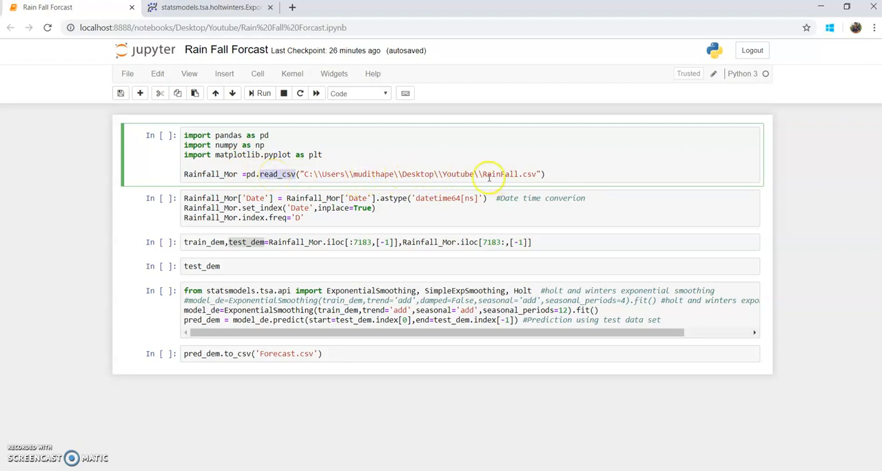
{"action": "double_click", "coordinate": [465, 174]}
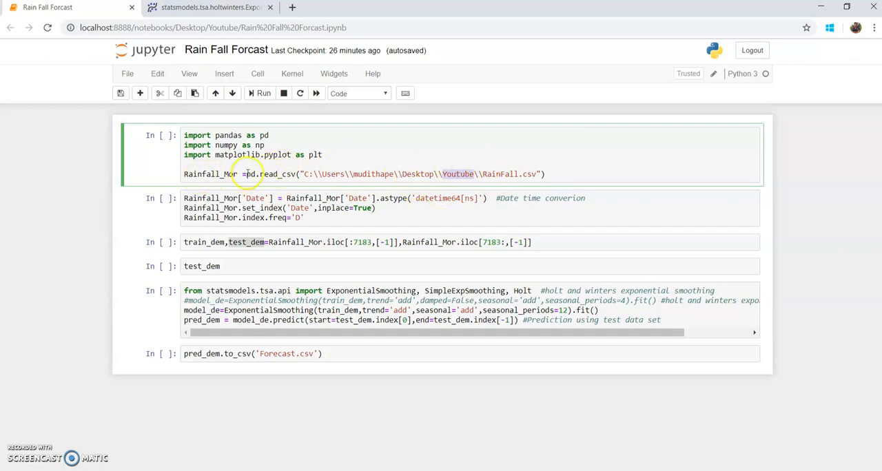
{"action": "triple_click", "coordinate": [200, 174]}
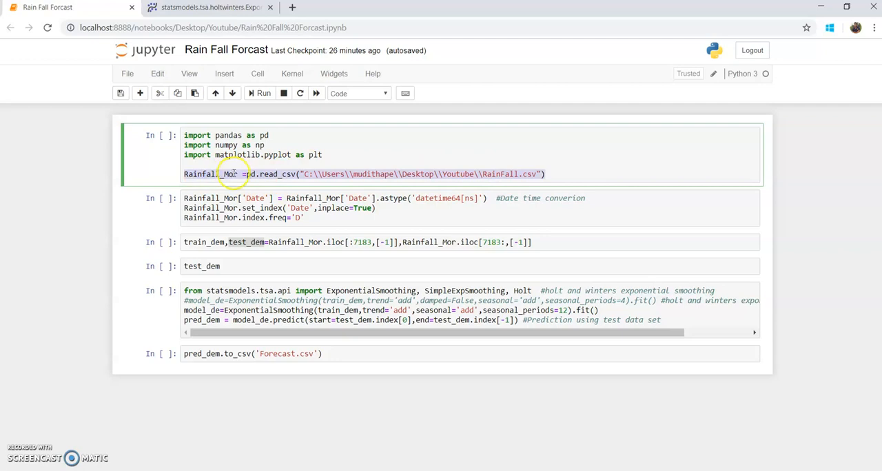
{"action": "double_click", "coordinate": [231, 173]}
- Run the first notebook cell to import pandas, numpy and matplotlib and load RainFall.csv into Rainfall_Mor
{"action": "left_click", "coordinate": [549, 174]}
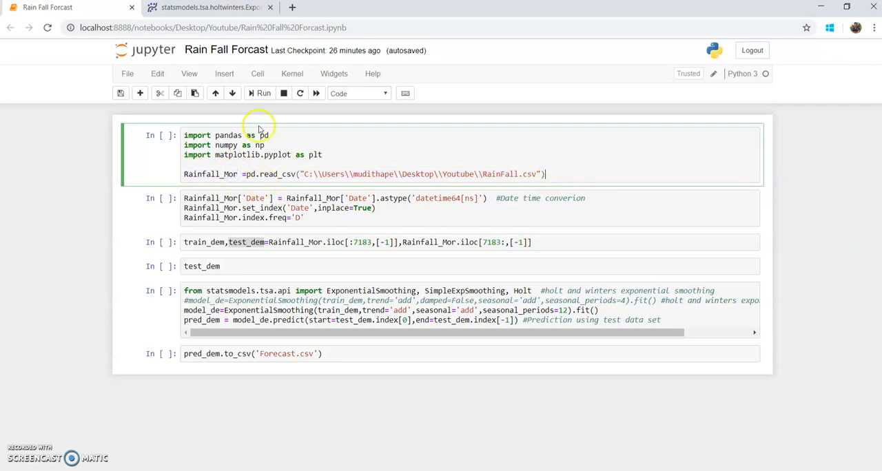
{"action": "left_click", "coordinate": [260, 95]}
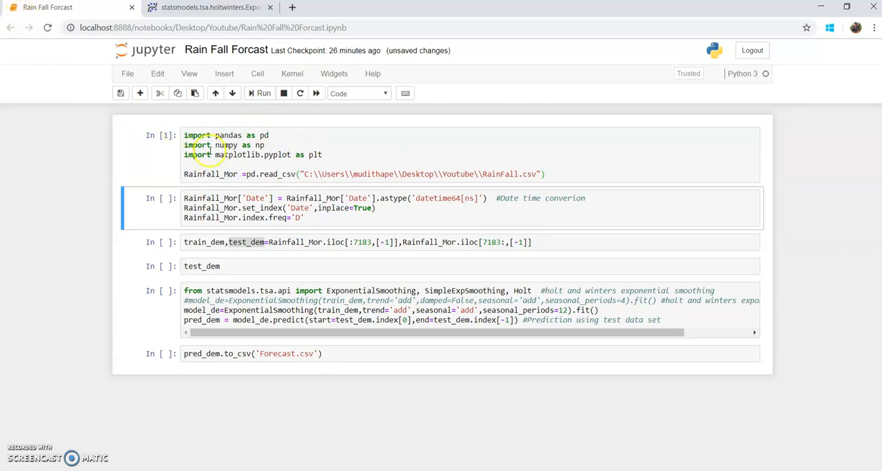
{"action": "double_click", "coordinate": [206, 175]}
{"action": "key", "text": "ctrl+c"}
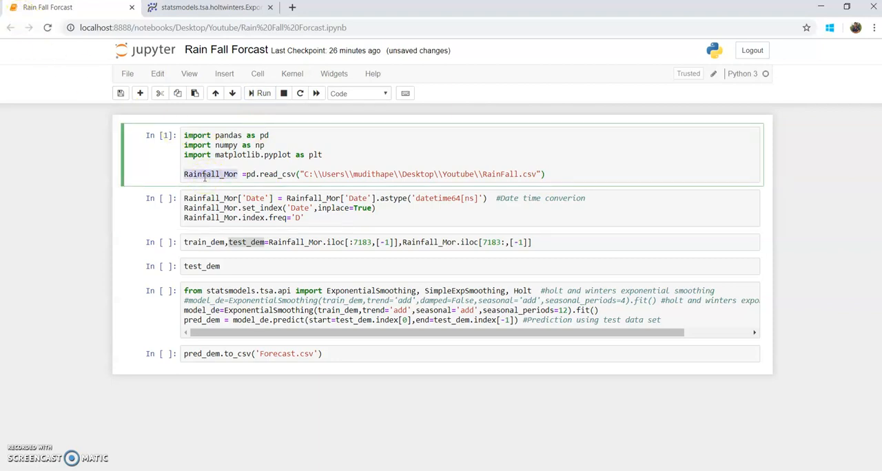
{"action": "left_click", "coordinate": [563, 177]}
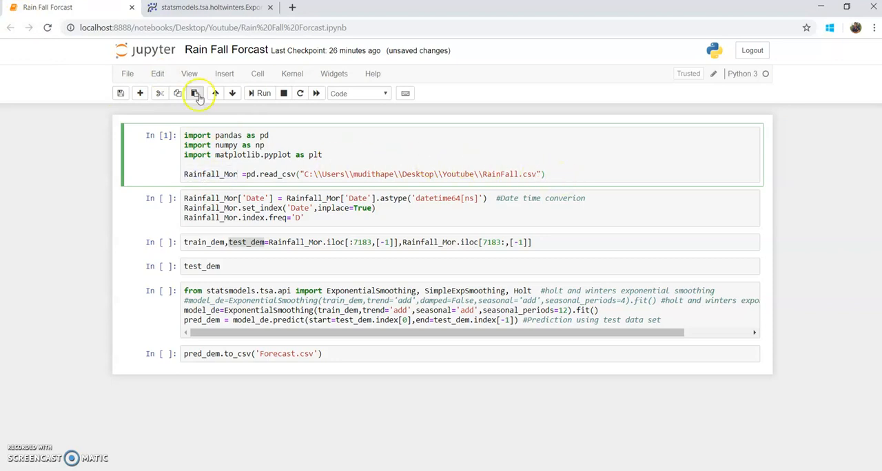
- Insert a cell below the import cell containing Rainfall_Mor.head(5) and run it
{"action": "left_click", "coordinate": [225, 73]}
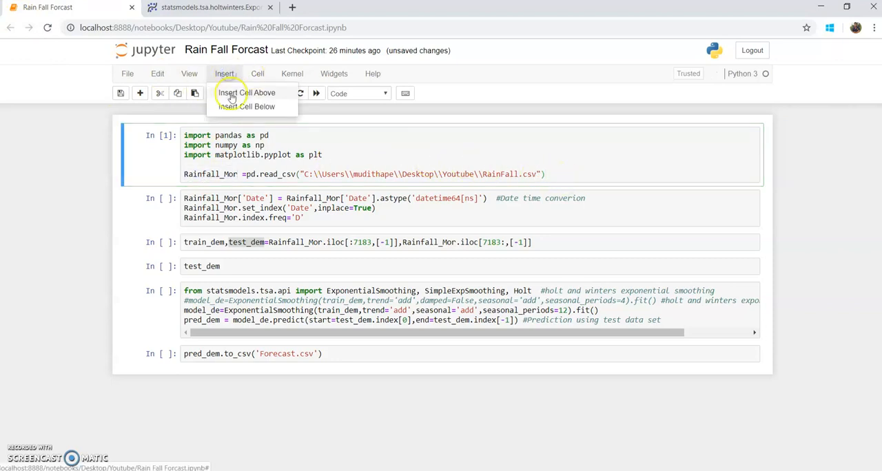
{"action": "left_click", "coordinate": [233, 108]}
{"action": "left_click", "coordinate": [230, 200]}
{"action": "key", "text": "ctrl+v"}
{"action": "type", "text": ".heade"}
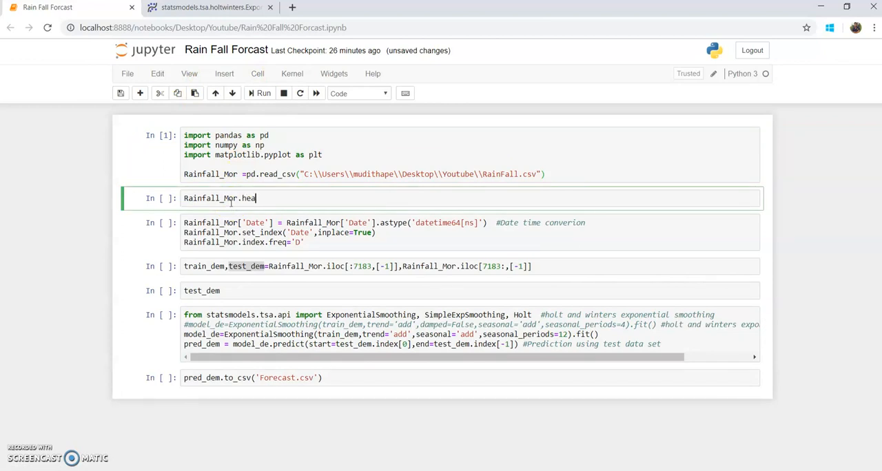
{"action": "key", "text": "BackSpace"}
{"action": "key", "text": "BackSpace"}
{"action": "key", "text": "BackSpace"}
{"action": "type", "text": "ad(5)"}
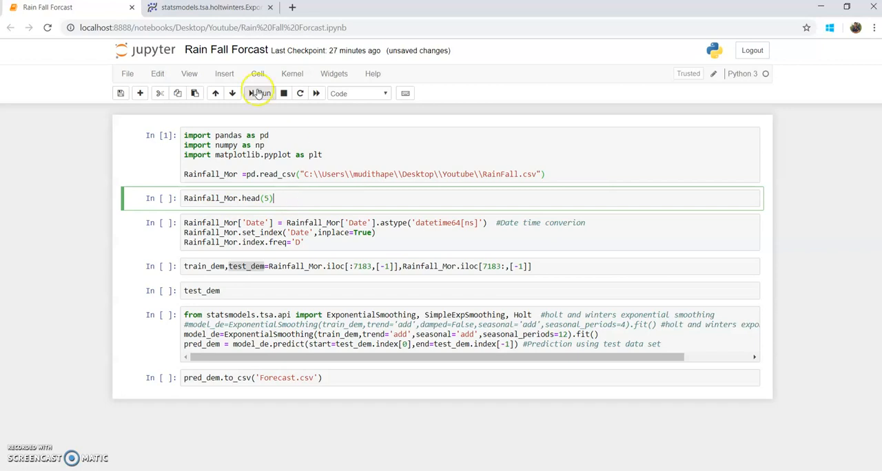
{"action": "left_click", "coordinate": [260, 93]}
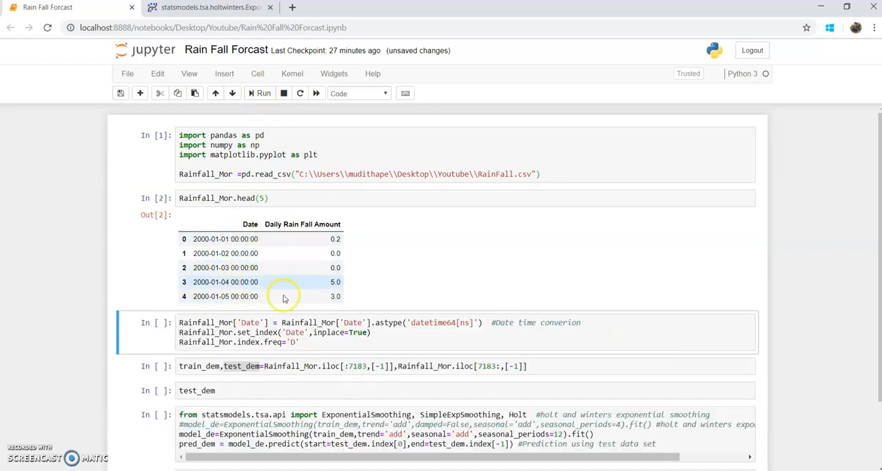
- Run the cell that converts Date to datetime64[ns], makes it the index and sets the index frequency to 'D'
{"action": "scroll", "coordinate": [282, 298], "scroll_direction": "down", "scroll_amount": 2}
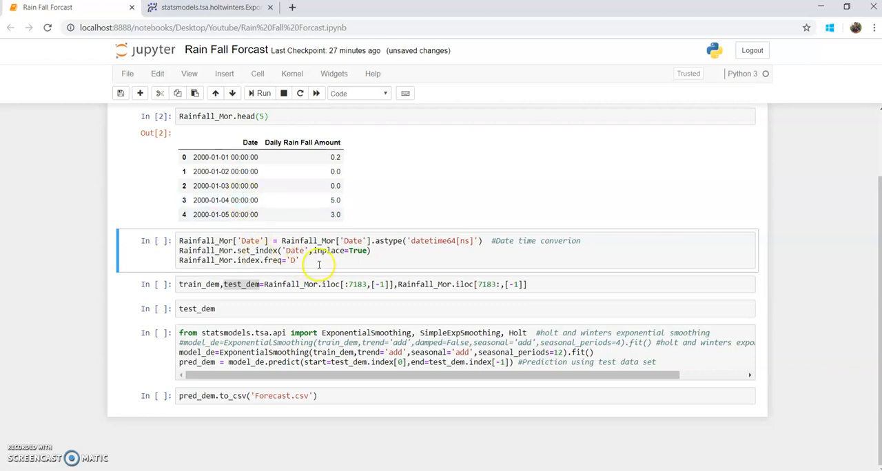
{"action": "left_click_drag", "start_coordinate": [370, 251], "coordinate": [167, 252]}
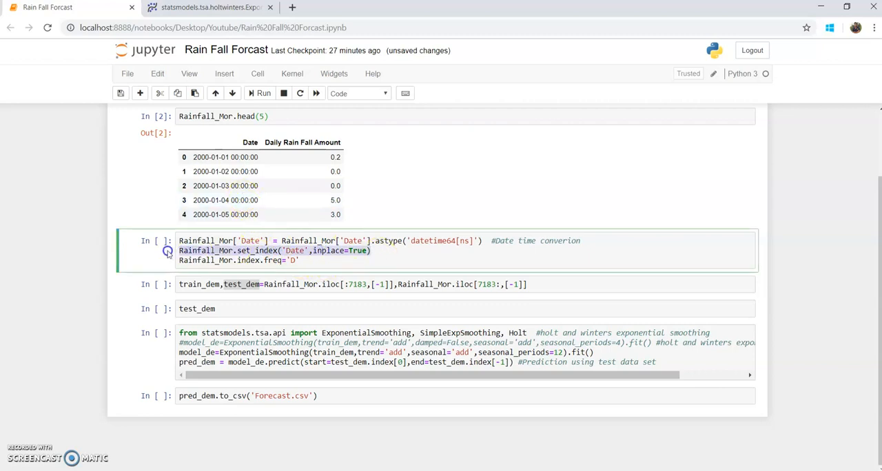
{"action": "left_click", "coordinate": [308, 262]}
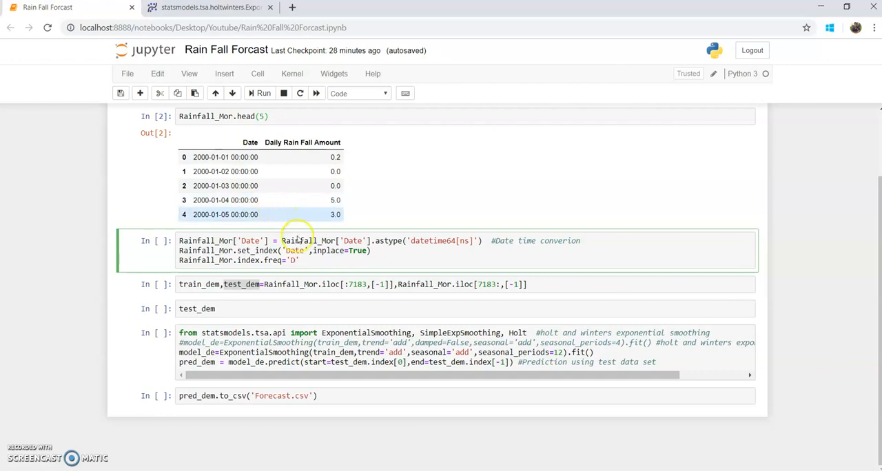
{"action": "left_click", "coordinate": [263, 94]}
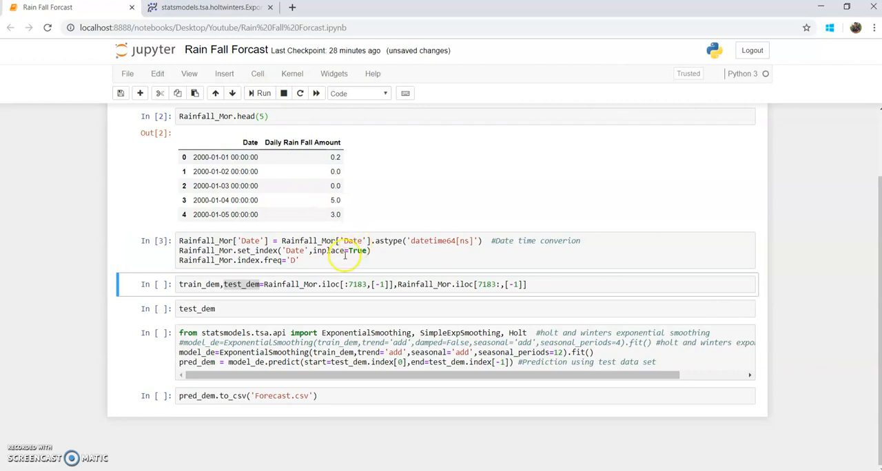
- Insert a cell below the date conversion cell containing Rainfall_Mor.head(5) and run it
{"action": "left_click", "coordinate": [218, 259]}
{"action": "left_click", "coordinate": [312, 261]}
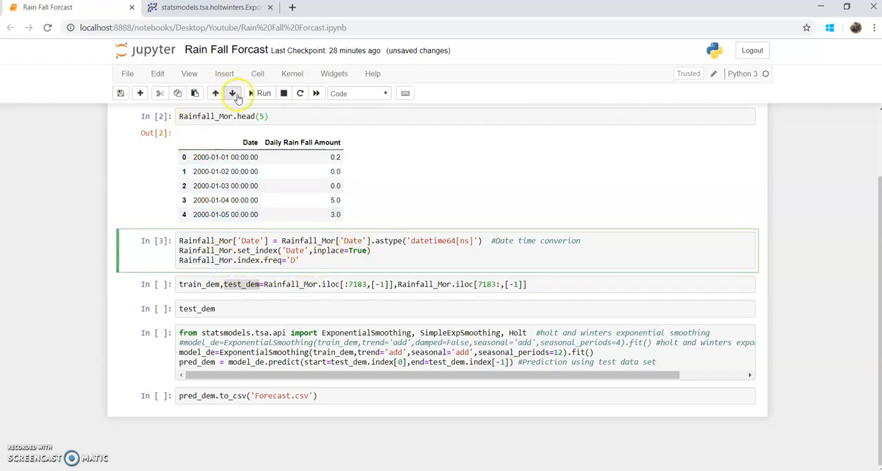
{"action": "left_click", "coordinate": [224, 73]}
{"action": "left_click", "coordinate": [236, 110]}
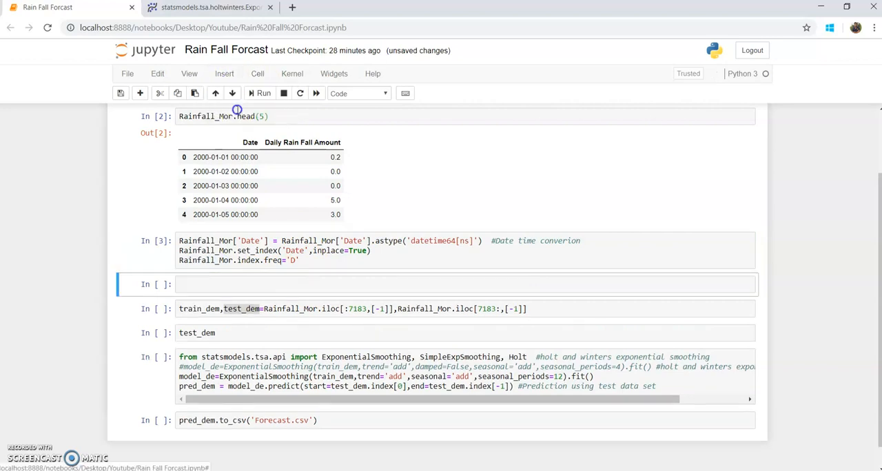
{"action": "left_click", "coordinate": [231, 284]}
{"action": "type", "text": "Rainfall_Mor"}
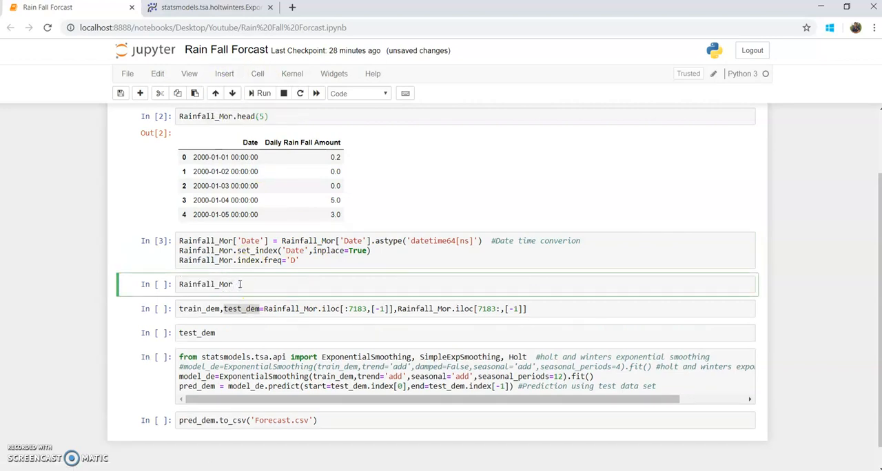
{"action": "type", "text": ".head(5"}
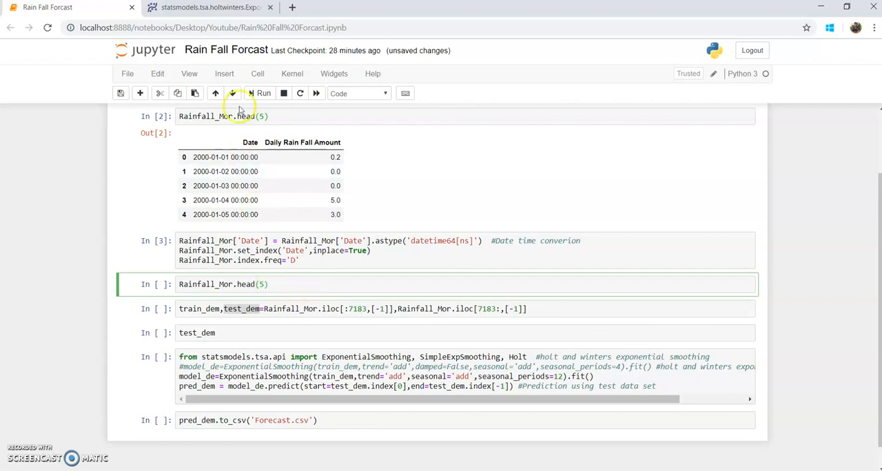
{"action": "left_click", "coordinate": [259, 93]}
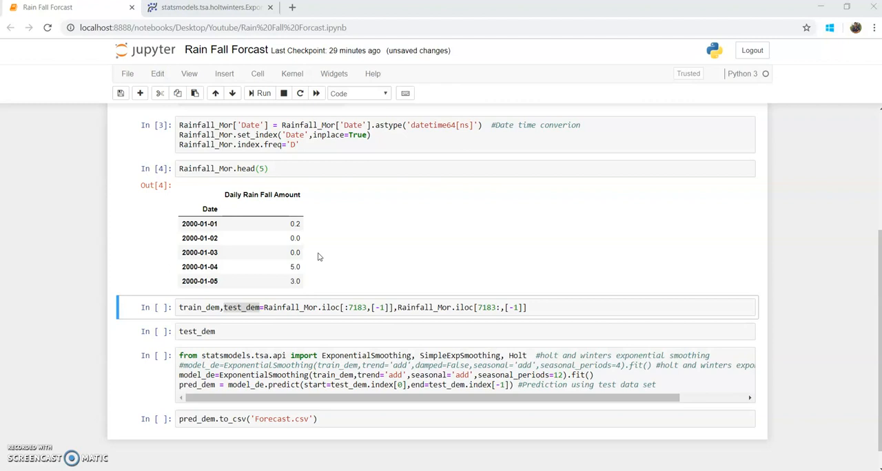
- Run the iloc cell that splits Rainfall_Mor into train_dem and test_dem at row 7183
{"action": "left_click", "coordinate": [335, 310]}
{"action": "left_click", "coordinate": [321, 308]}
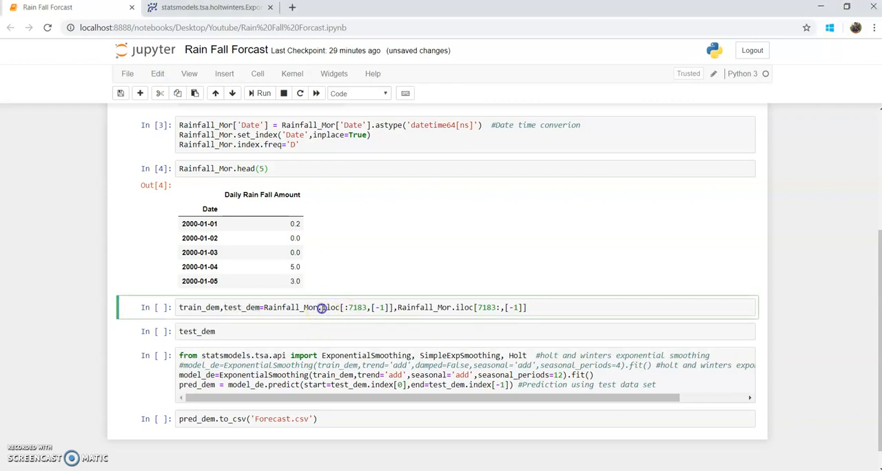
{"action": "double_click", "coordinate": [328, 307]}
{"action": "double_click", "coordinate": [200, 168]}
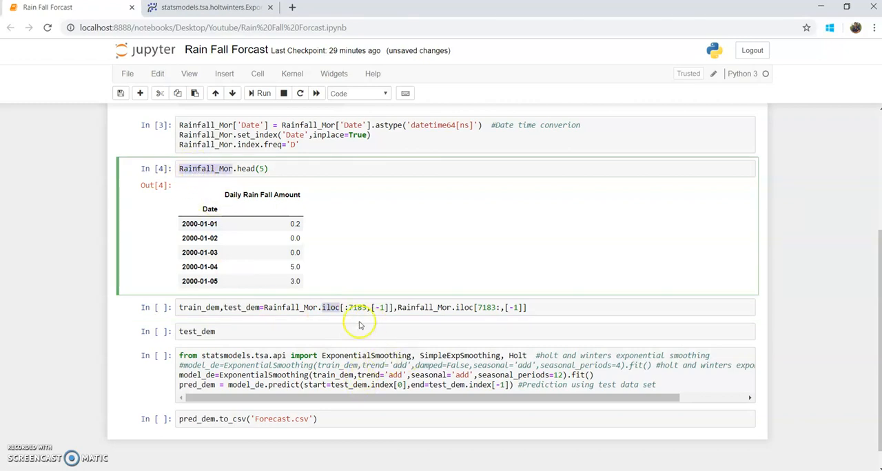
{"action": "double_click", "coordinate": [328, 309]}
{"action": "left_click", "coordinate": [556, 309]}
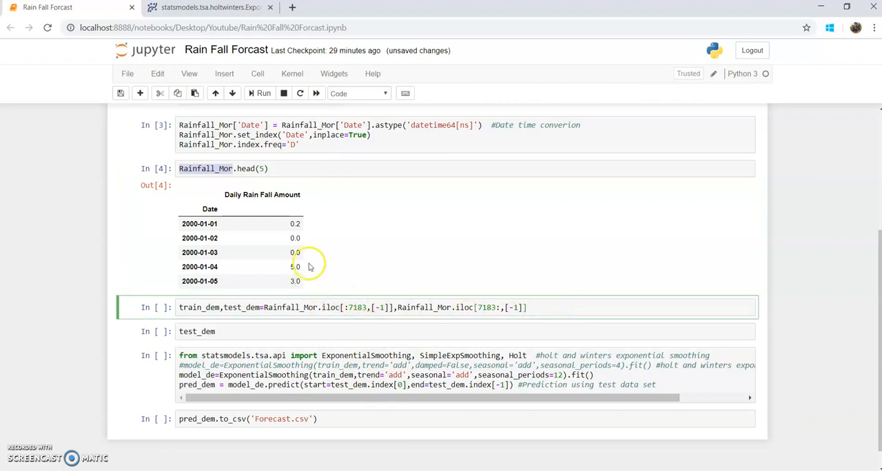
{"action": "left_click", "coordinate": [260, 93]}
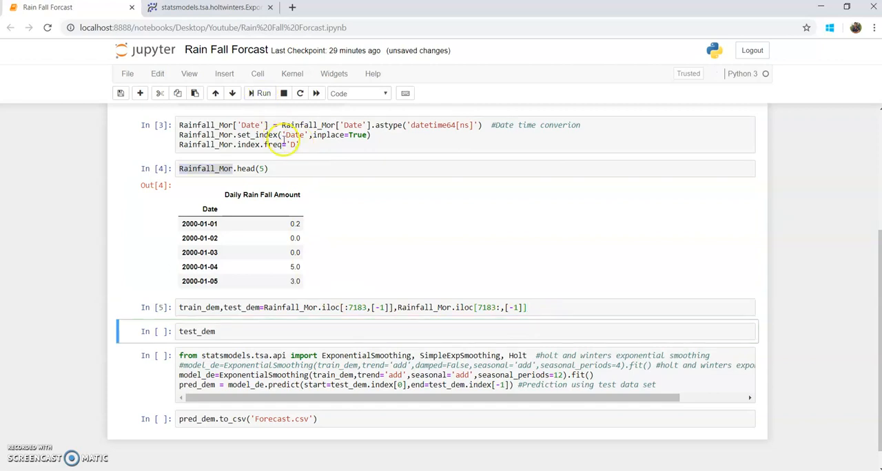
- Change the test_dem cell to test_dem.head(5) and run it to show the first test rows
{"action": "left_click", "coordinate": [240, 332]}
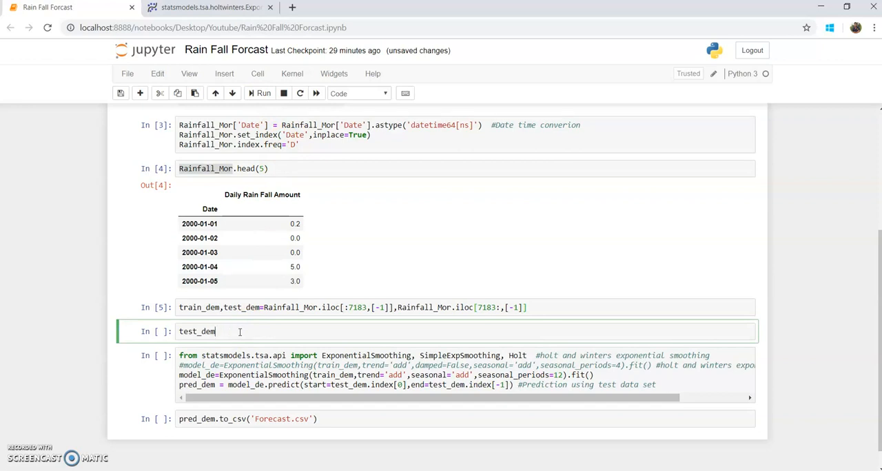
{"action": "double_click", "coordinate": [211, 307]}
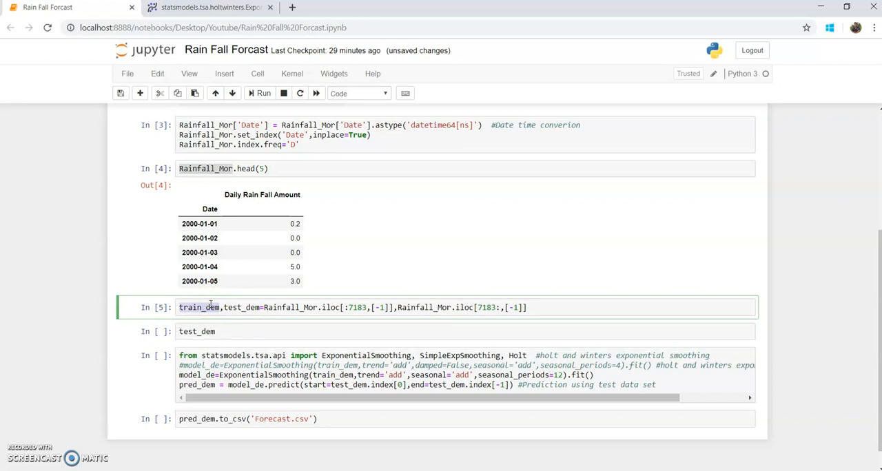
{"action": "double_click", "coordinate": [246, 307]}
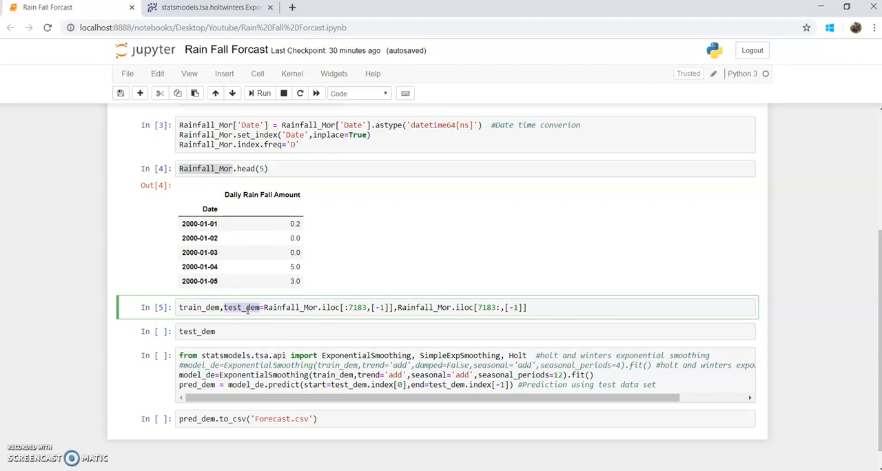
{"action": "left_click", "coordinate": [232, 335]}
{"action": "type", "text": ".head(5"}
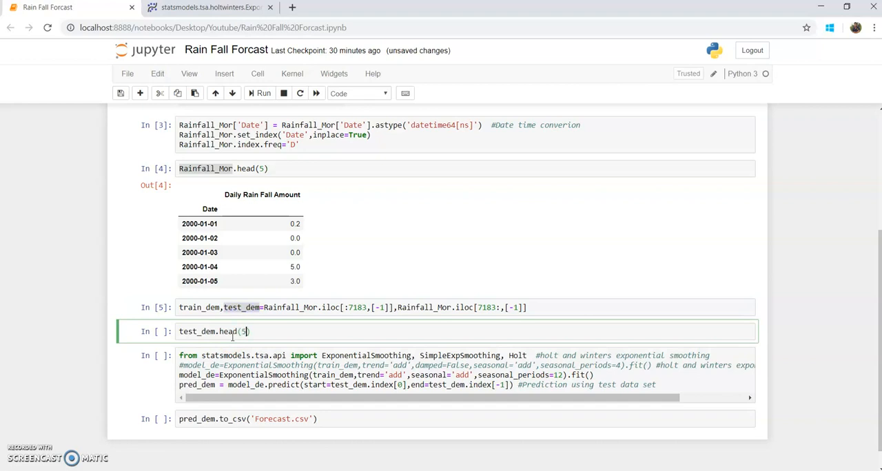
{"action": "left_click", "coordinate": [259, 93]}
{"action": "scroll", "coordinate": [352, 354], "scroll_direction": "down", "scroll_amount": 1}
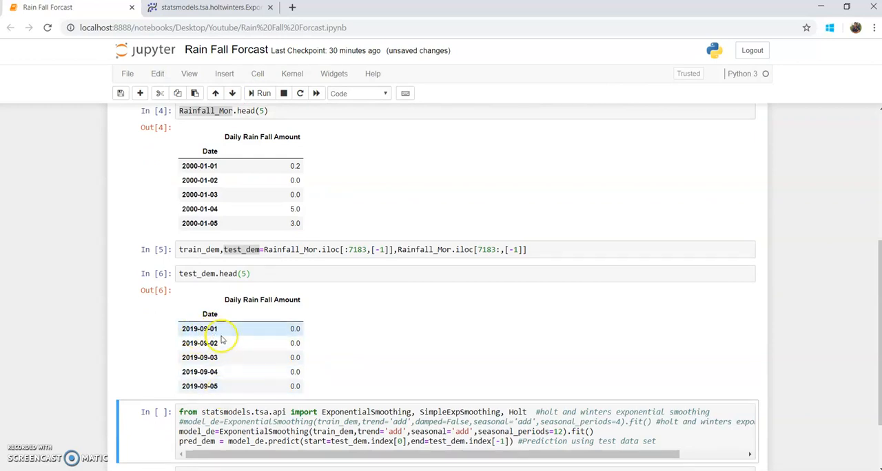
- Review the ExponentialSmoothing parameters on the statsmodels documentation page, then return to the Rain Fall Forcast notebook
{"action": "scroll", "coordinate": [234, 403], "scroll_direction": "down", "scroll_amount": 2}
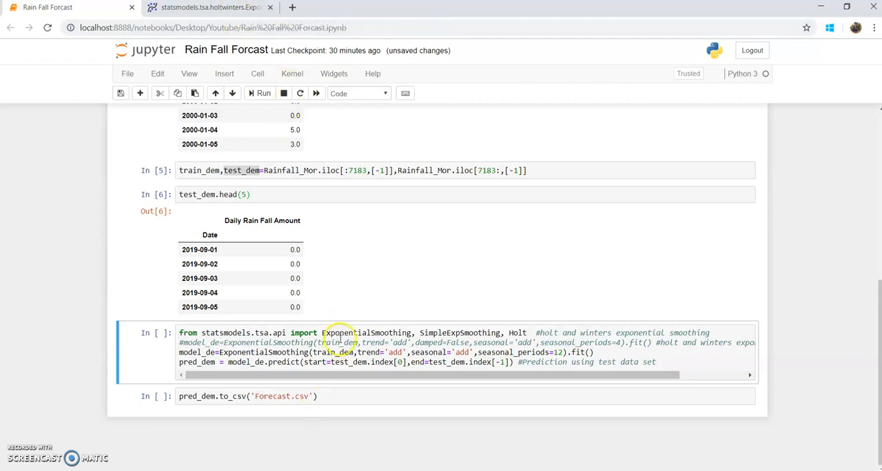
{"action": "left_click", "coordinate": [204, 8]}
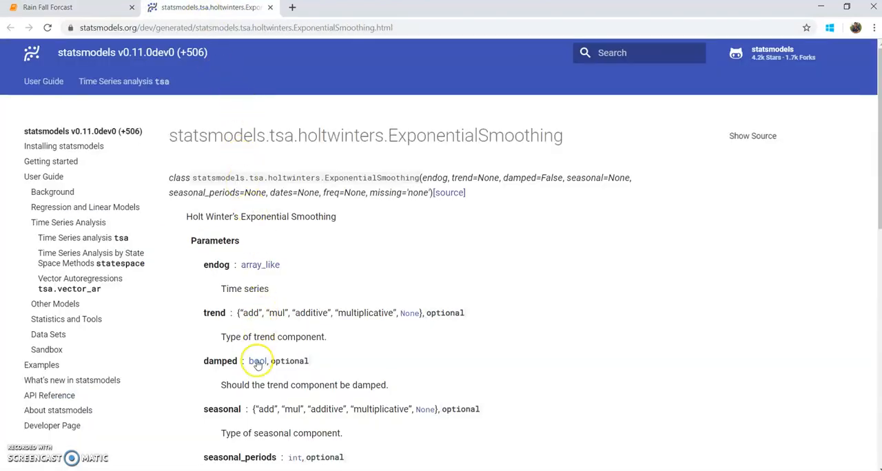
{"action": "scroll", "coordinate": [255, 371], "scroll_direction": "down", "scroll_amount": 6}
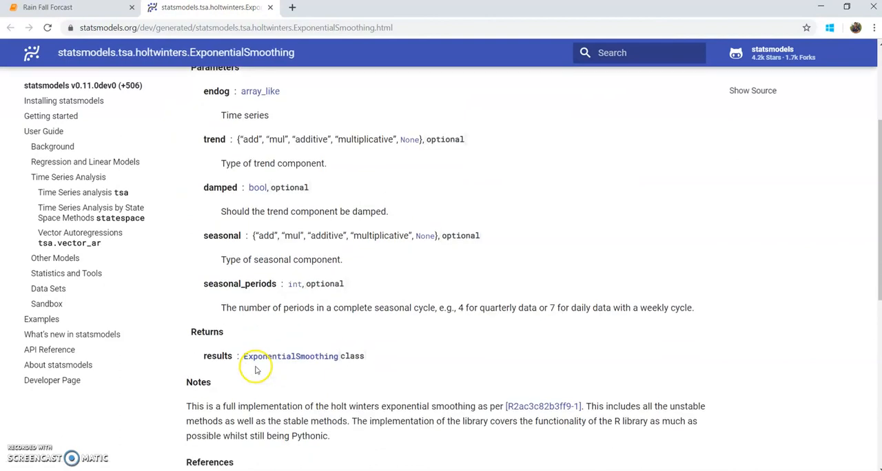
{"action": "scroll", "coordinate": [255, 371], "scroll_direction": "up", "scroll_amount": 3}
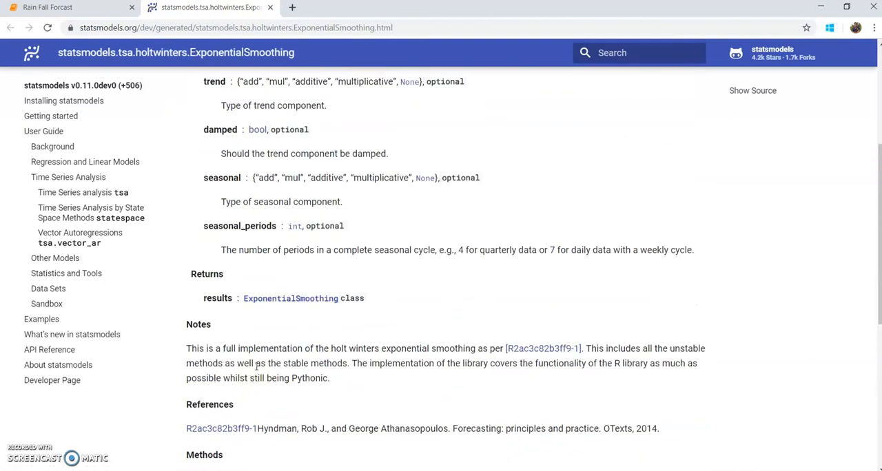
{"action": "scroll", "coordinate": [256, 366], "scroll_direction": "up", "scroll_amount": 4}
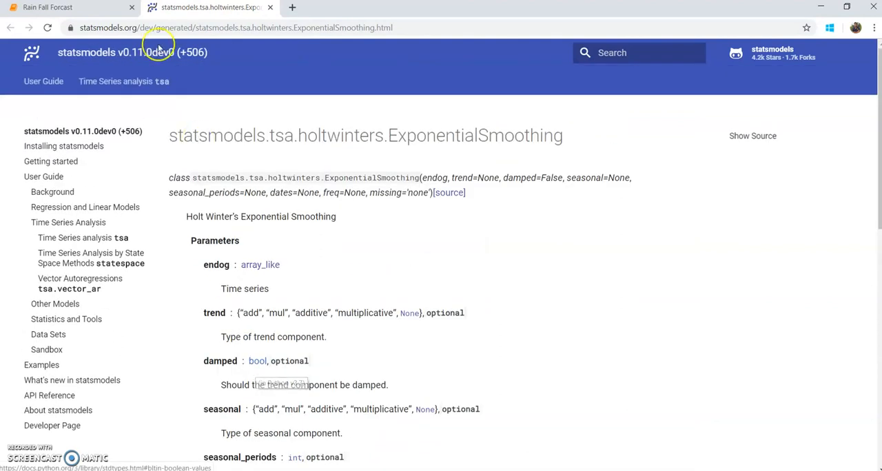
{"action": "left_click", "coordinate": [103, 7]}
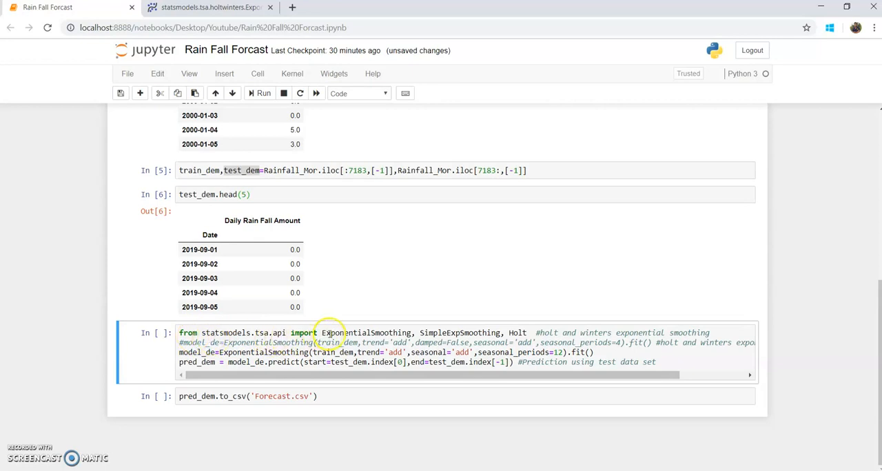
- Examine the forecasting cell's statsmodels import, the ExponentialSmoothing model line fitted on train_dem, and the predict line using the test_dem index
{"action": "double_click", "coordinate": [329, 334]}
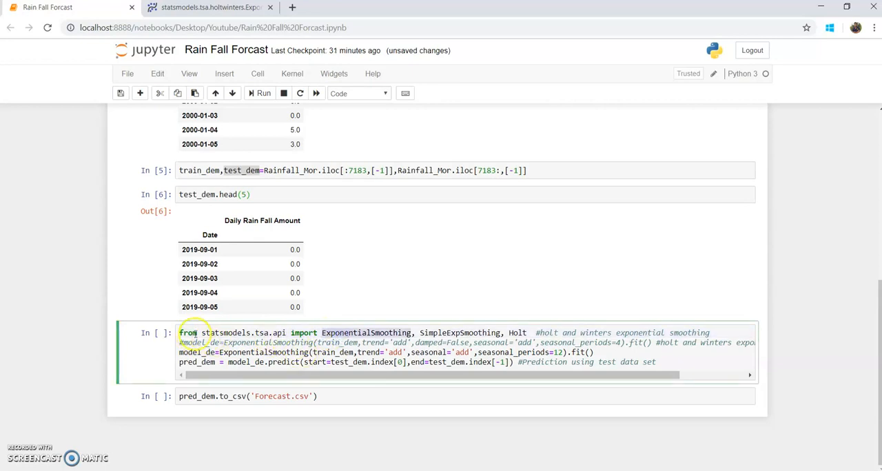
{"action": "left_click_drag", "start_coordinate": [180, 334], "coordinate": [722, 333]}
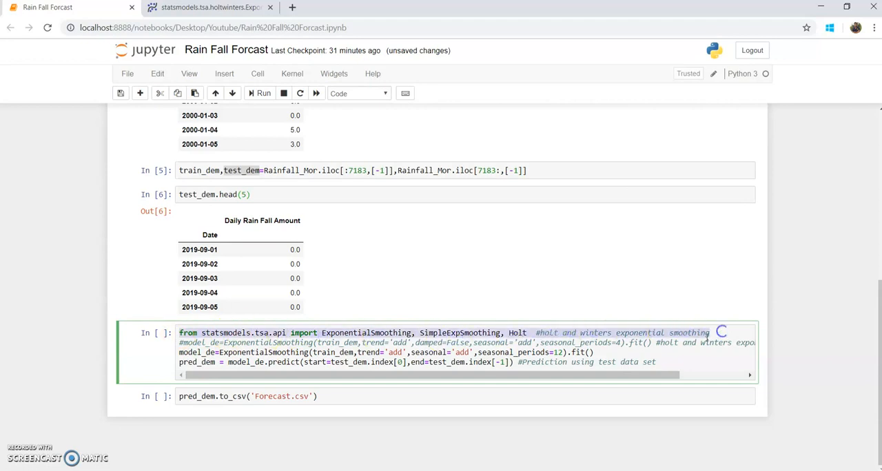
{"action": "left_click", "coordinate": [184, 352]}
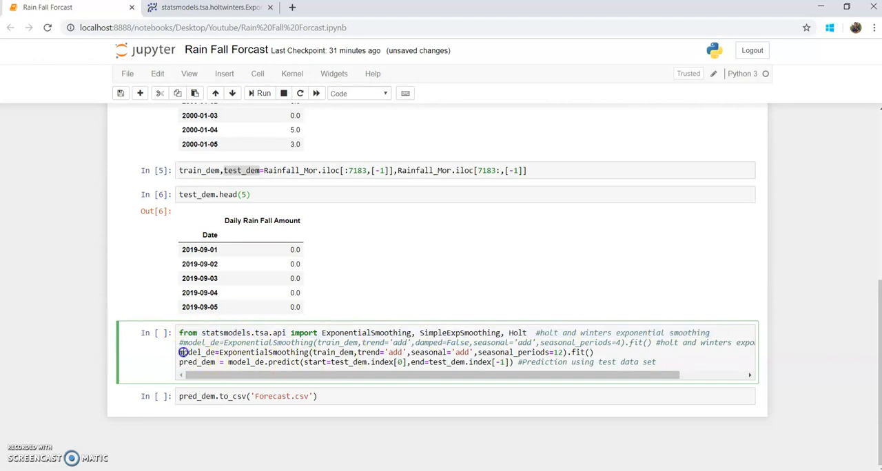
{"action": "double_click", "coordinate": [229, 352]}
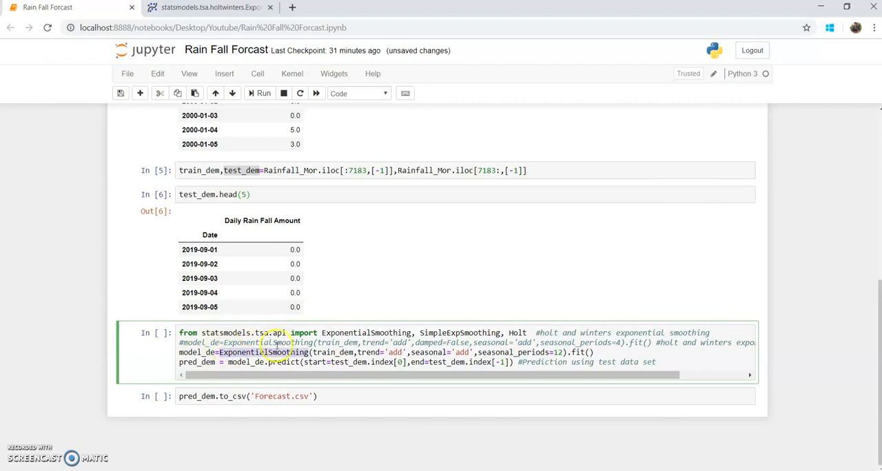
{"action": "double_click", "coordinate": [334, 352]}
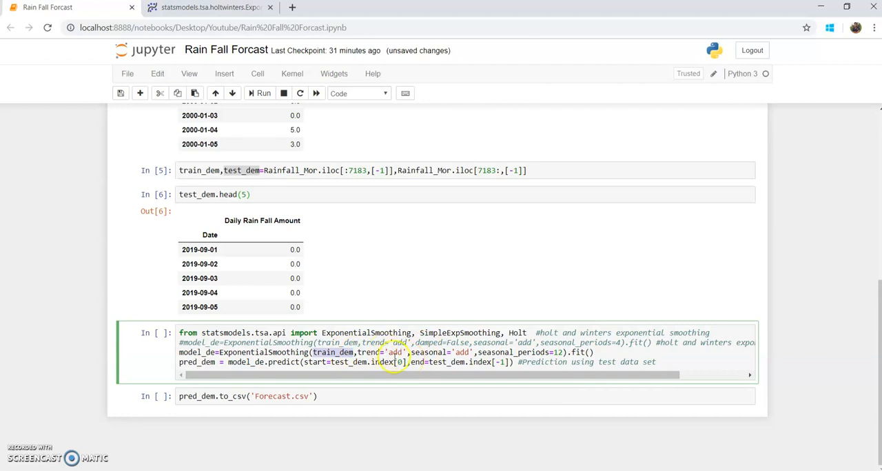
{"action": "left_click", "coordinate": [624, 354]}
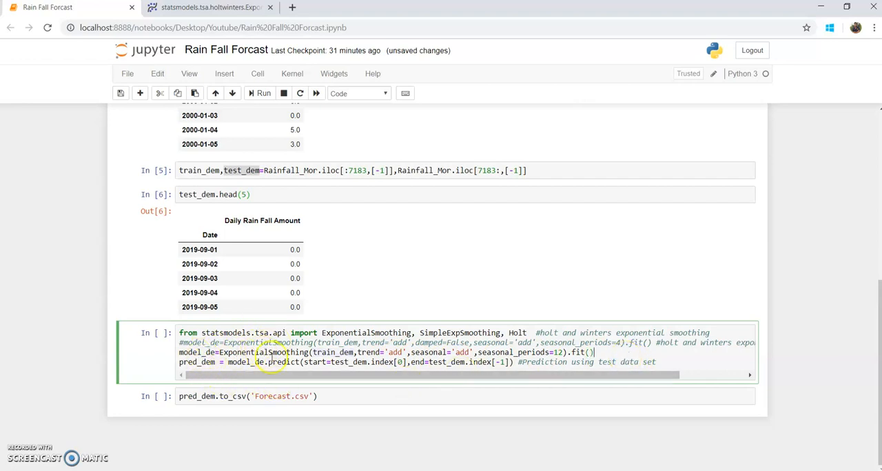
{"action": "double_click", "coordinate": [349, 362]}
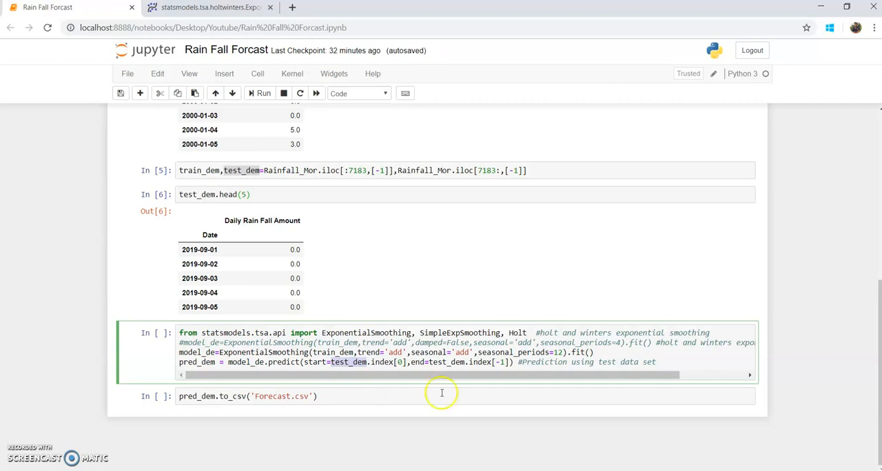
- Run the ExponentialSmoothing cell that fits the model and predicts pred_dem, and insert an empty code cell below it
{"action": "left_click", "coordinate": [684, 362]}
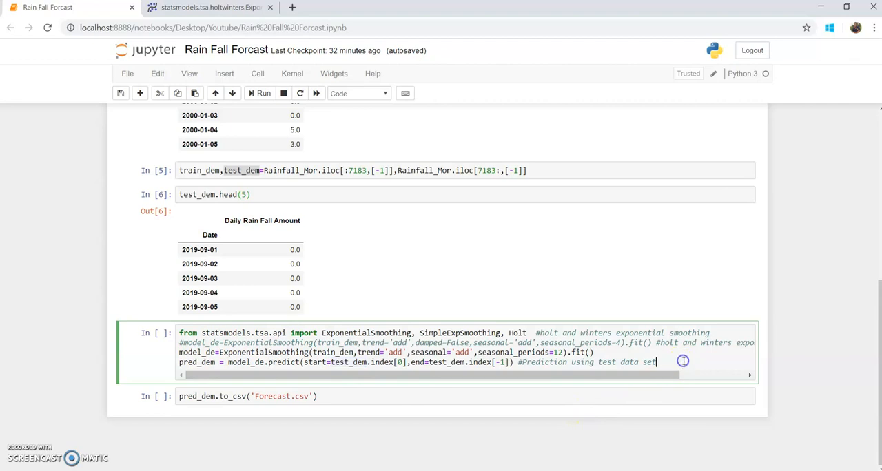
{"action": "left_click", "coordinate": [261, 93]}
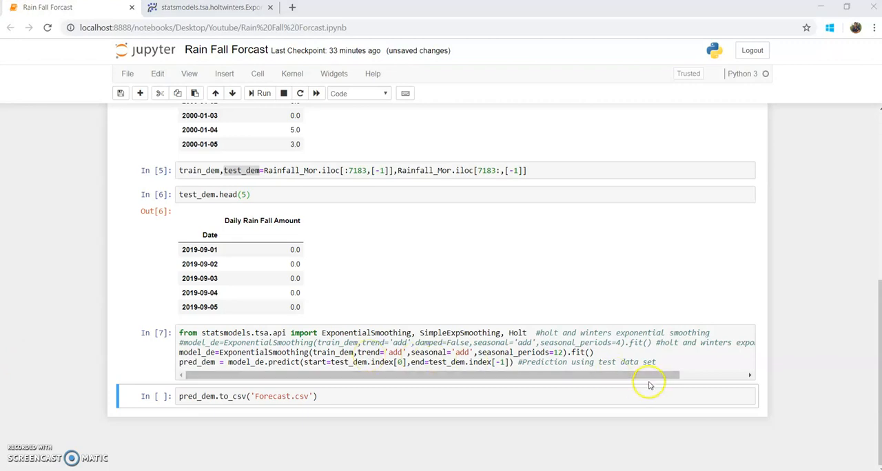
{"action": "left_click", "coordinate": [660, 362]}
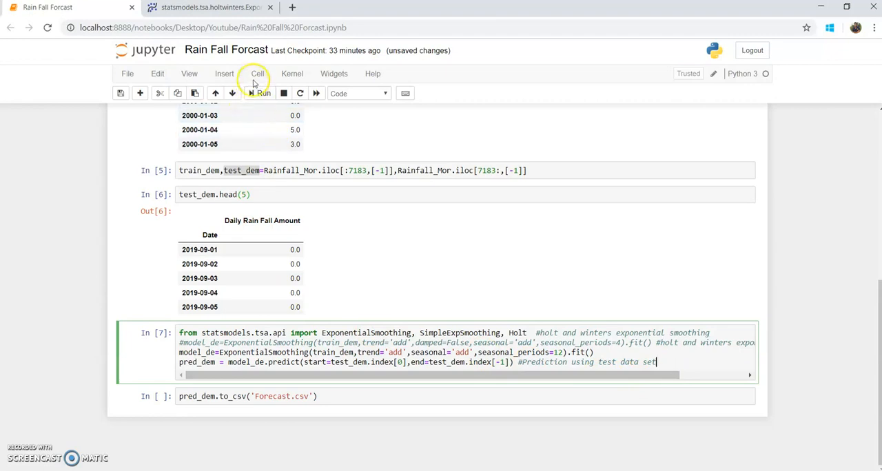
{"action": "left_click", "coordinate": [225, 74]}
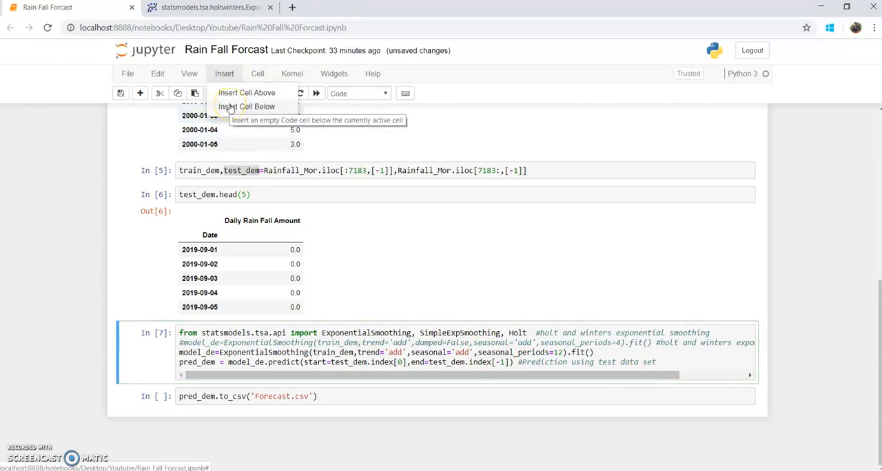
{"action": "left_click", "coordinate": [229, 107]}
- Enter pred_dem.head(5) in the new empty cell and run it to show the first forecast rows
{"action": "left_click", "coordinate": [203, 422]}
{"action": "left_click", "coordinate": [205, 396]}
{"action": "type", "text": "pred_dem"}
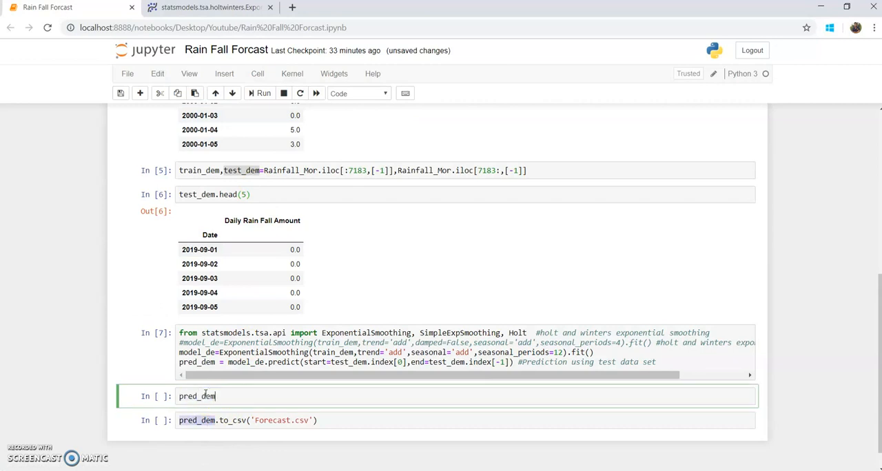
{"action": "type", "text": ".head"}
{"action": "key", "text": "BackSpace"}
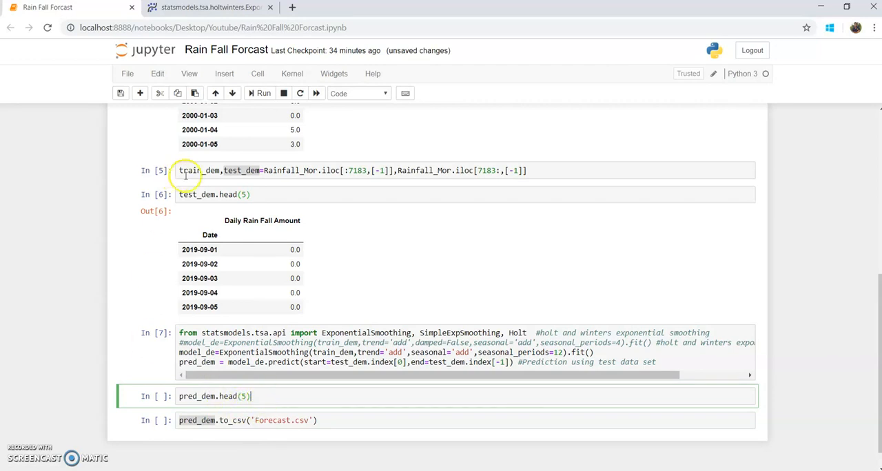
{"action": "left_click", "coordinate": [263, 96]}
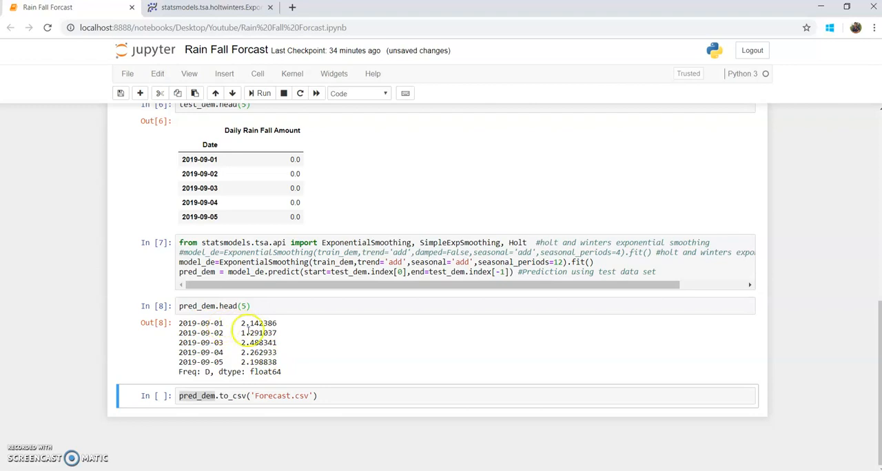
{"action": "left_click", "coordinate": [296, 375]}
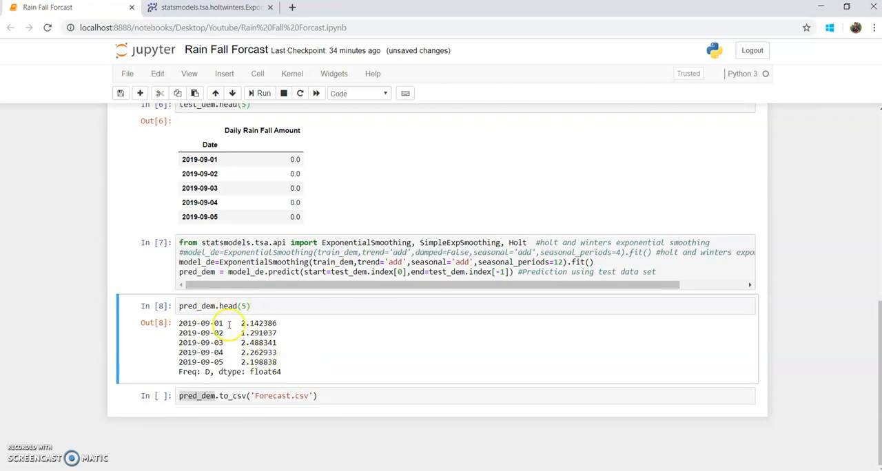
- Run the pred_dem.to_csv('Forecast.csv') cell to export the predictions as a CSV file
{"action": "left_click", "coordinate": [324, 395]}
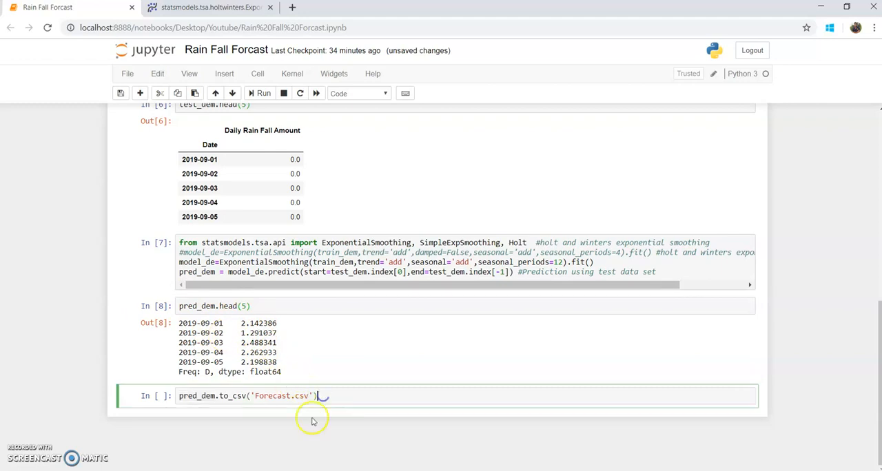
{"action": "triple_click", "coordinate": [238, 396]}
{"action": "left_click", "coordinate": [205, 396]}
{"action": "left_click", "coordinate": [340, 400]}
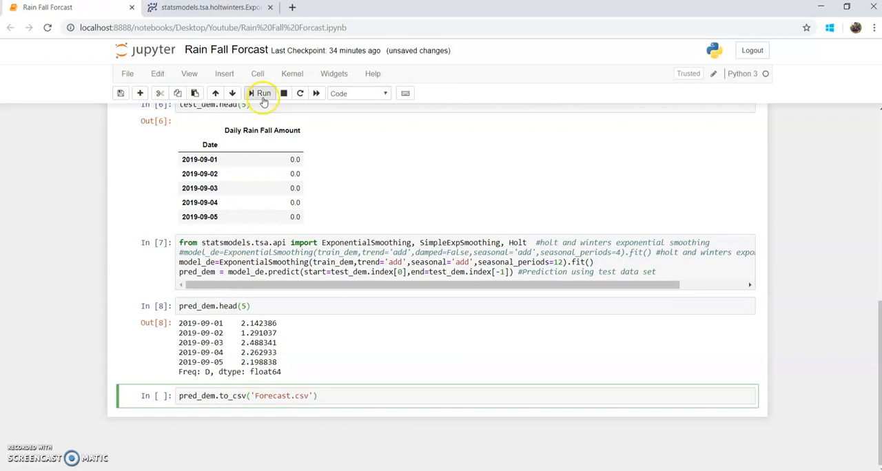
{"action": "left_click", "coordinate": [263, 100]}
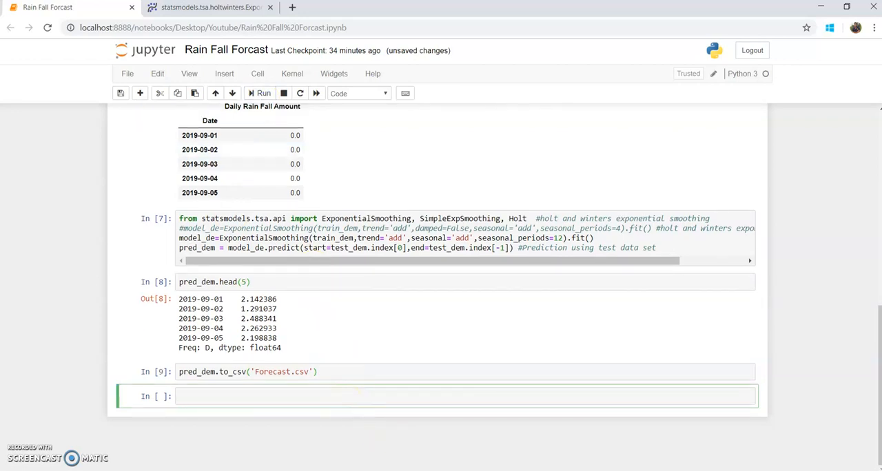
- Switch to the Rain Fall Moorabbin report in Power BI Desktop and select the rainfall line chart on Page 1
{"action": "left_click", "coordinate": [419, 457]}
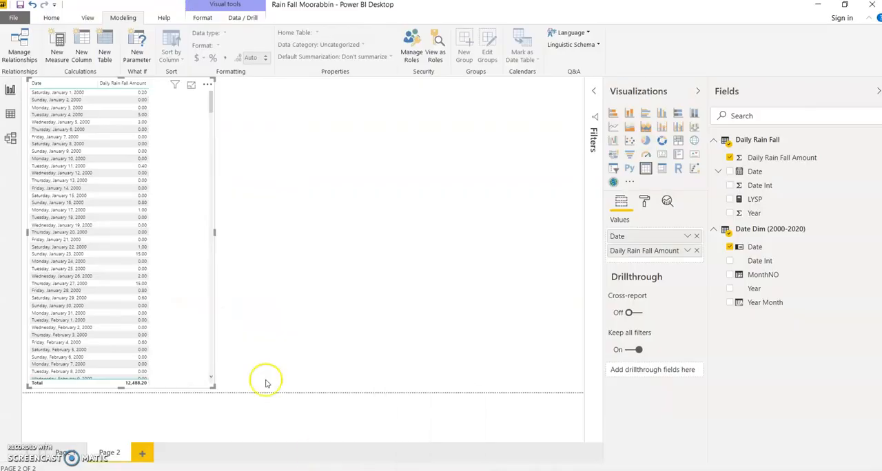
{"action": "left_click", "coordinate": [65, 453]}
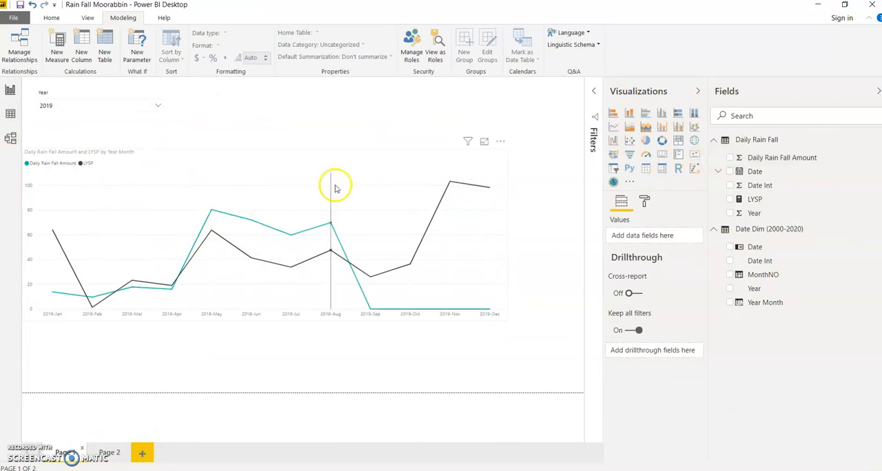
{"action": "left_click", "coordinate": [297, 157]}
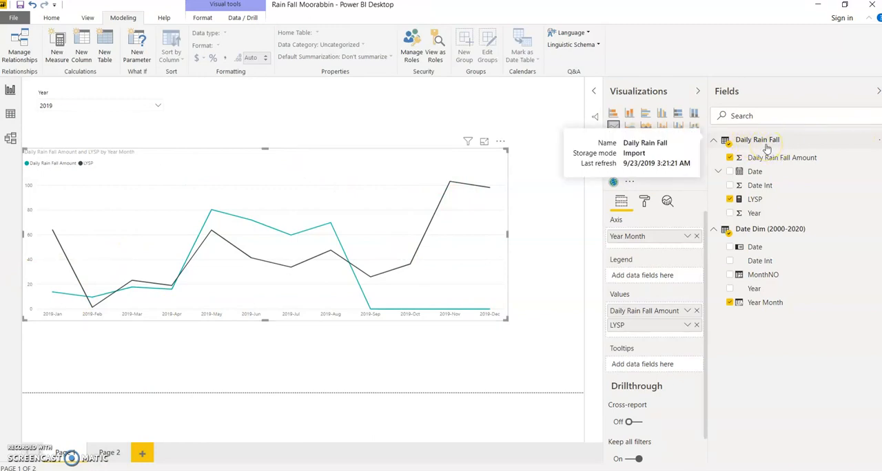
- Import the Forecast CSV file from the Desktop's Youtube folder and load it as a new table
{"action": "left_click", "coordinate": [54, 19]}
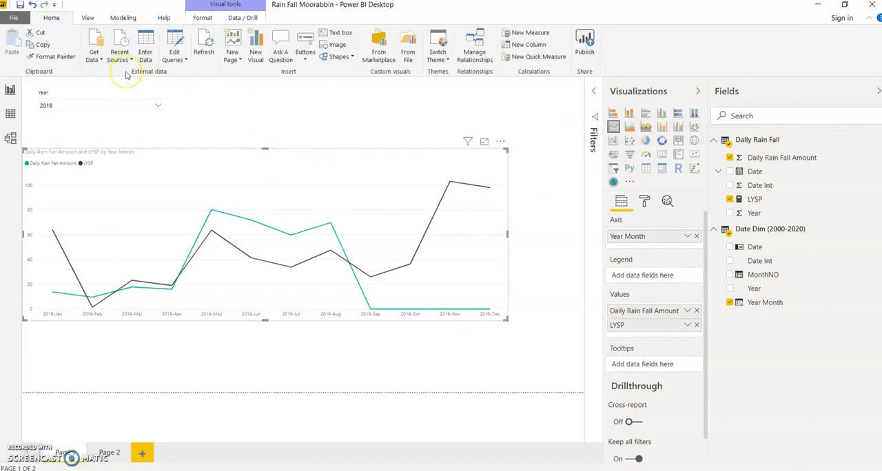
{"action": "left_click", "coordinate": [87, 56]}
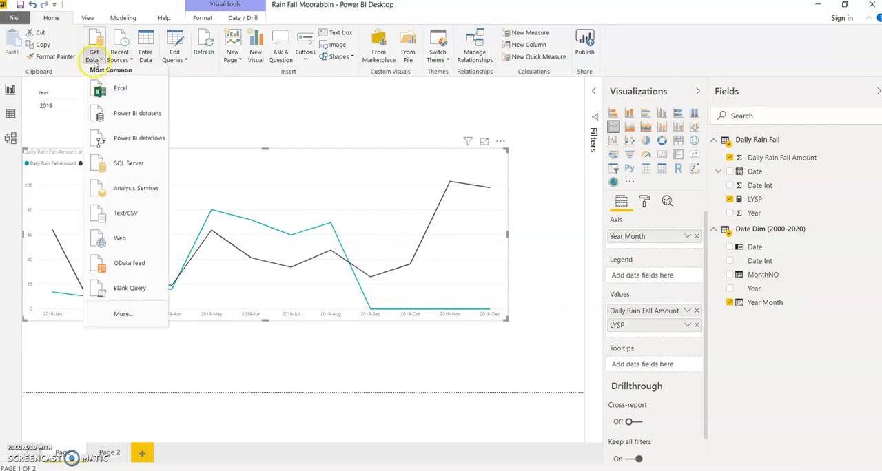
{"action": "left_click", "coordinate": [143, 212]}
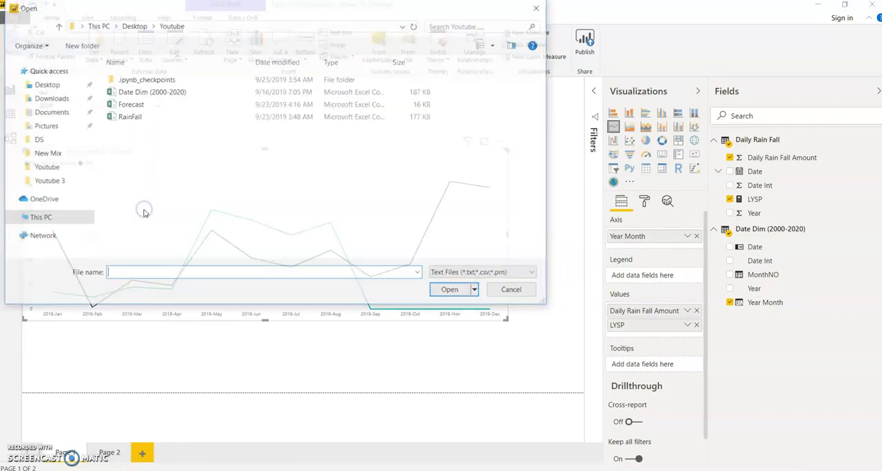
{"action": "left_click", "coordinate": [135, 105]}
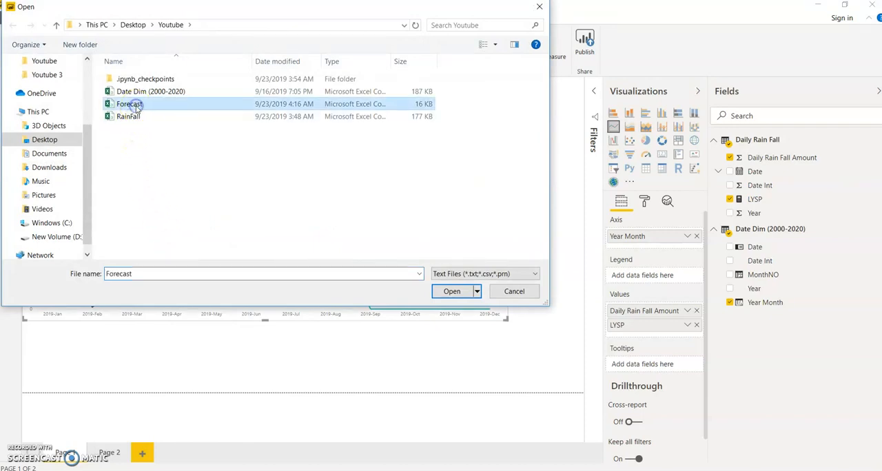
{"action": "left_click", "coordinate": [442, 292]}
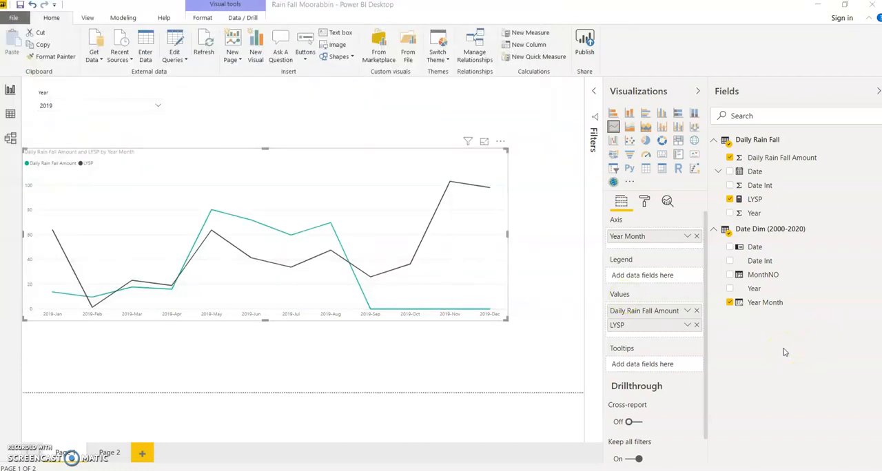
{"action": "left_click", "coordinate": [170, 437]}
{"action": "left_click", "coordinate": [429, 463]}
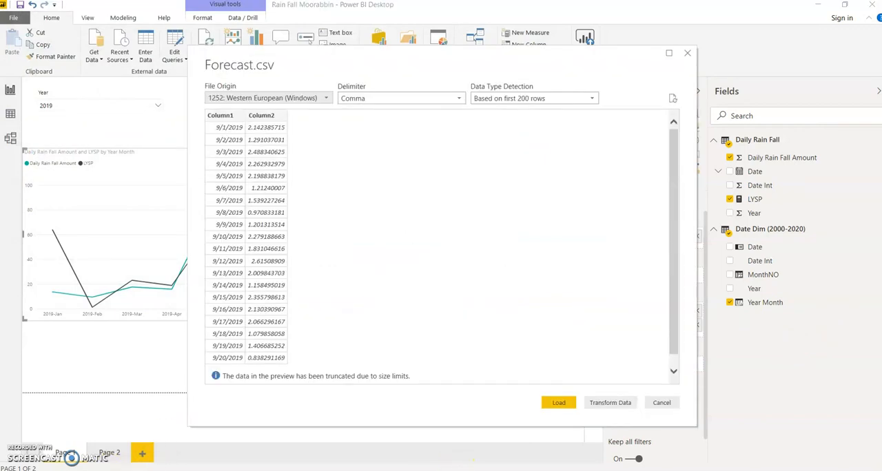
{"action": "left_click", "coordinate": [566, 407]}
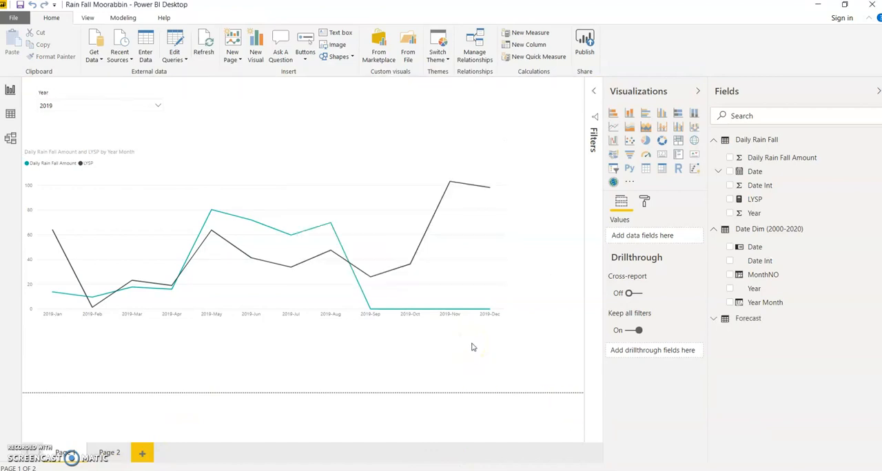
- Show the Forecast table's data and rename Column1 as Date
{"action": "left_click", "coordinate": [714, 319]}
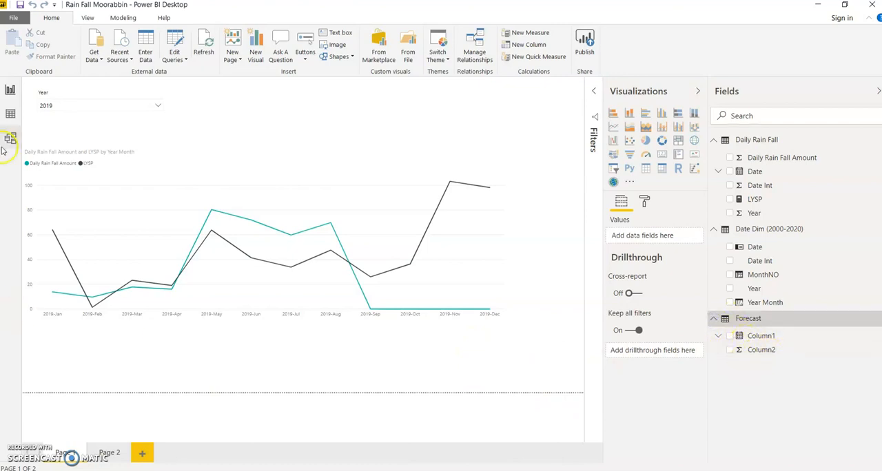
{"action": "left_click", "coordinate": [12, 113]}
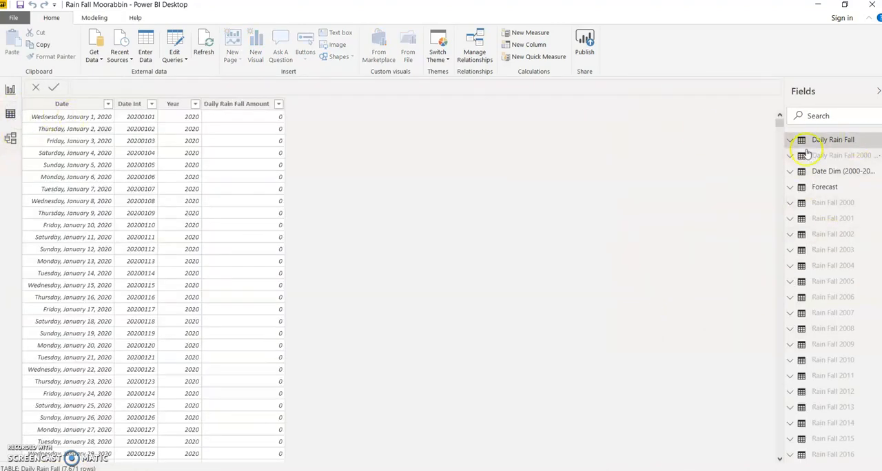
{"action": "left_click", "coordinate": [816, 187]}
{"action": "left_click", "coordinate": [58, 107]}
{"action": "double_click", "coordinate": [58, 107]}
{"action": "type", "text": "Date"}
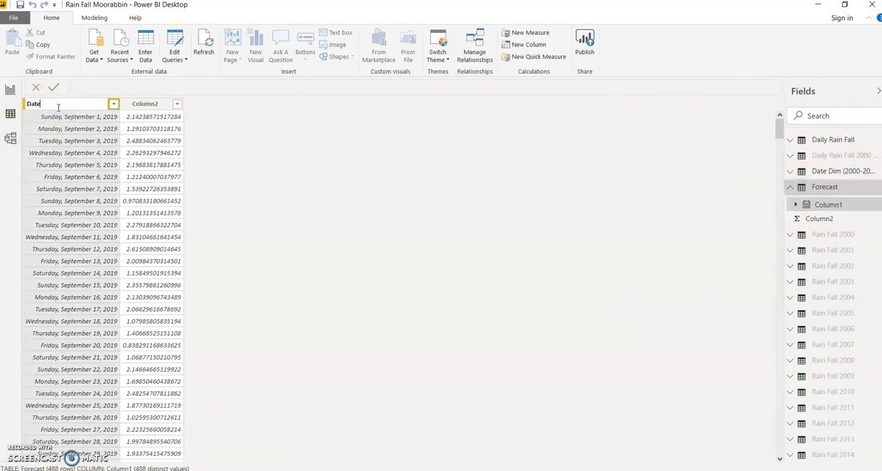
{"action": "left_click", "coordinate": [277, 149]}
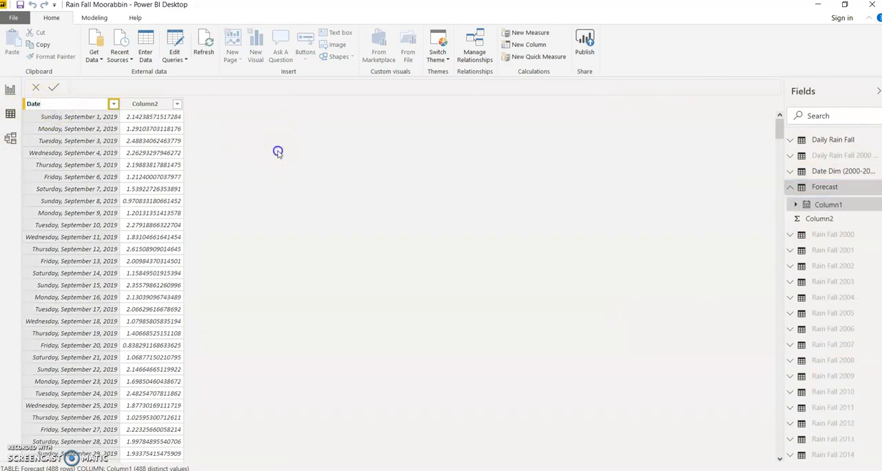
- Rename Column2 of the Forecast table as Forecast Value
{"action": "left_click", "coordinate": [152, 106]}
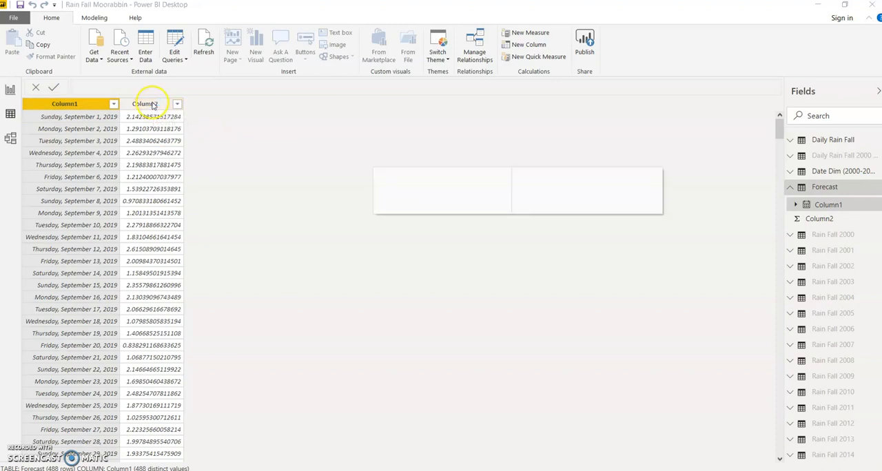
{"action": "double_click", "coordinate": [151, 105]}
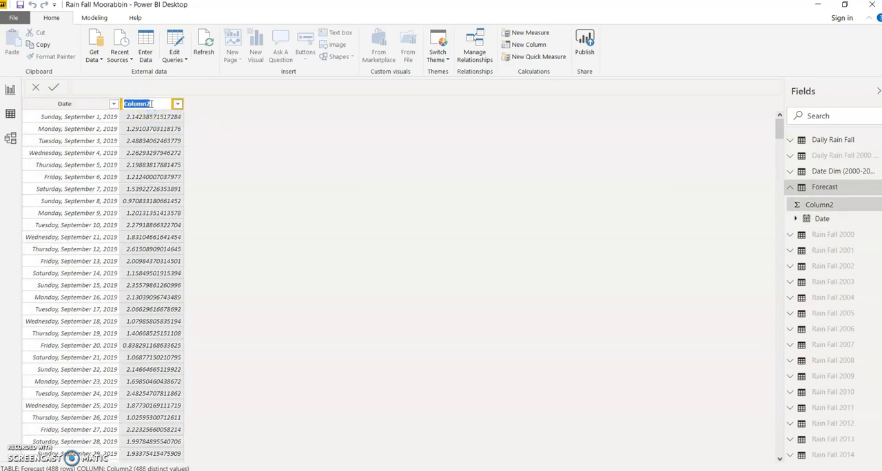
{"action": "type", "text": "Forecast Value"}
{"action": "key", "text": "Escape"}
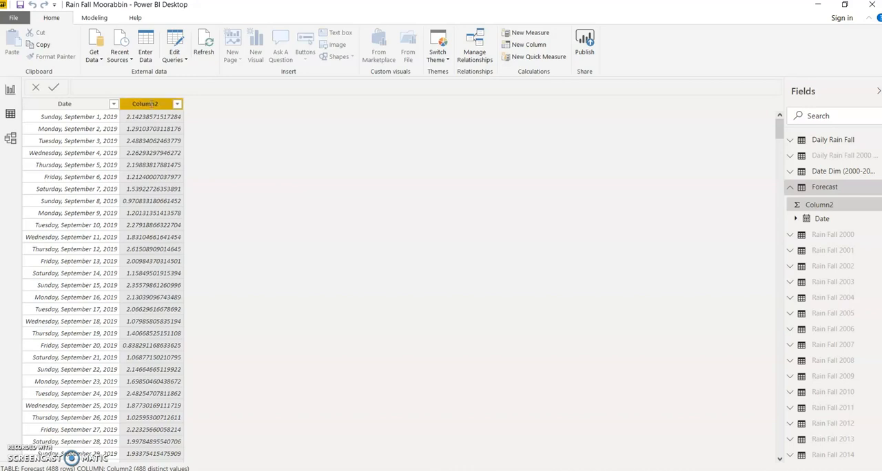
{"action": "left_click", "coordinate": [259, 151]}
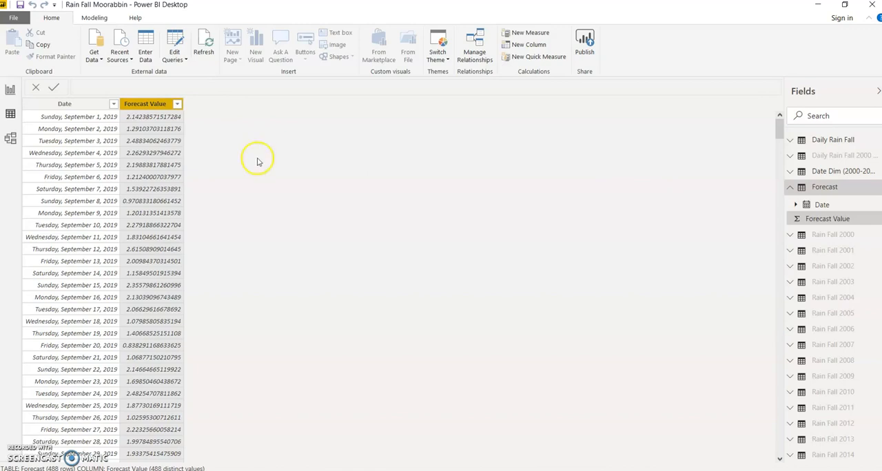
- In the model diagram, find the Forecast table and move it just below the Date Dim (2000-2020) and Daily Rain Fall tables
{"action": "left_click", "coordinate": [10, 138]}
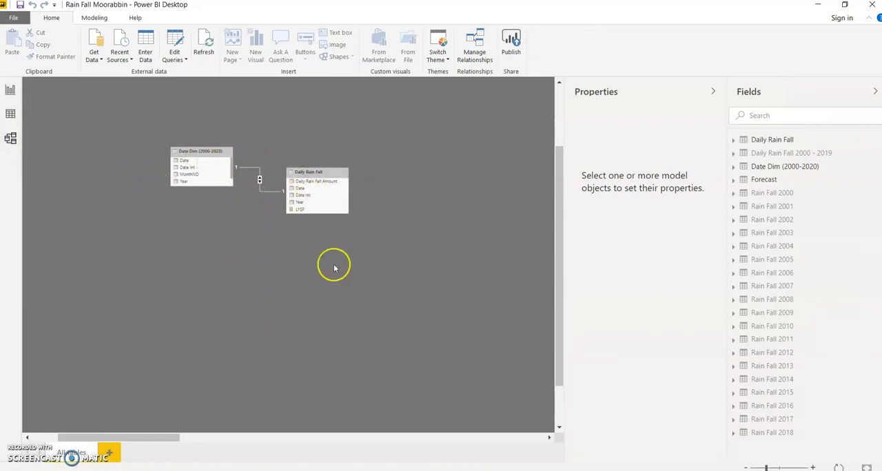
{"action": "mouse_move", "coordinate": [166, 439]}
{"action": "left_mouse_down"}
{"action": "mouse_move", "coordinate": [227, 437]}
{"action": "mouse_move", "coordinate": [171, 441]}
{"action": "left_mouse_up"}
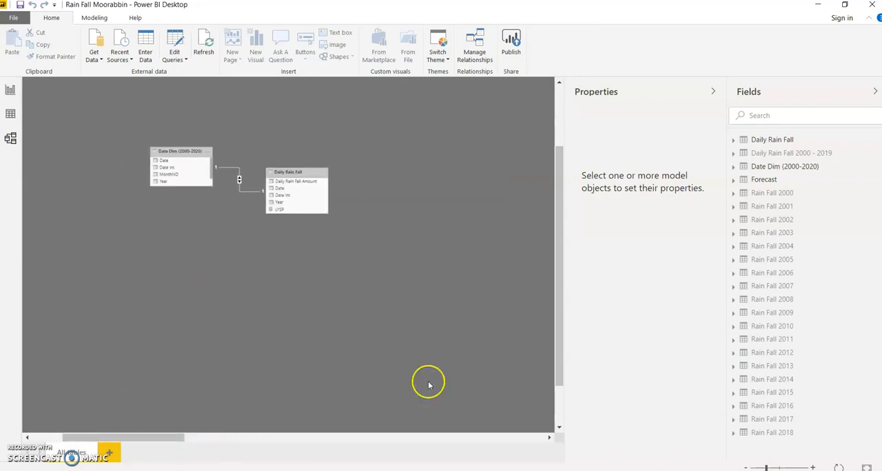
{"action": "left_click", "coordinate": [745, 468]}
{"action": "left_click", "coordinate": [746, 467]}
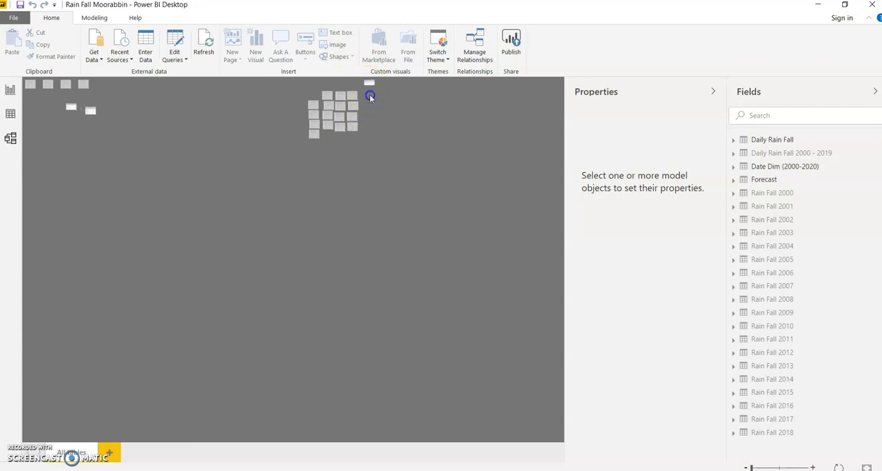
{"action": "left_click", "coordinate": [368, 83]}
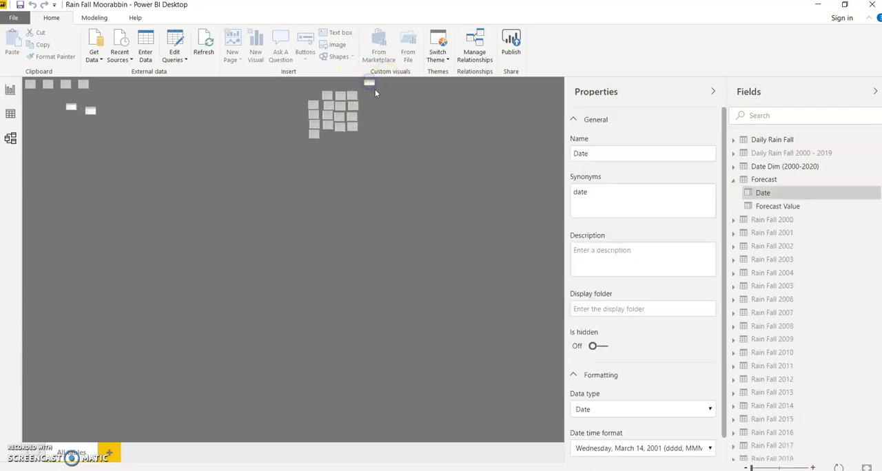
{"action": "left_click", "coordinate": [370, 87]}
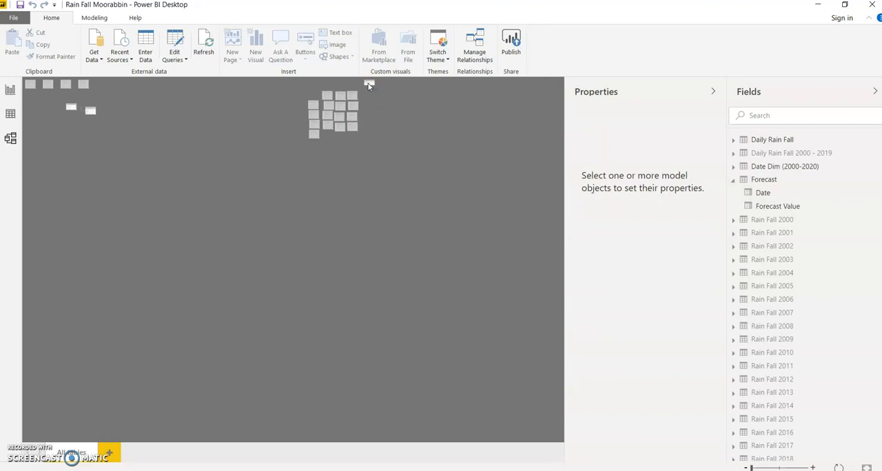
{"action": "left_click_drag", "start_coordinate": [366, 82], "coordinate": [90, 128]}
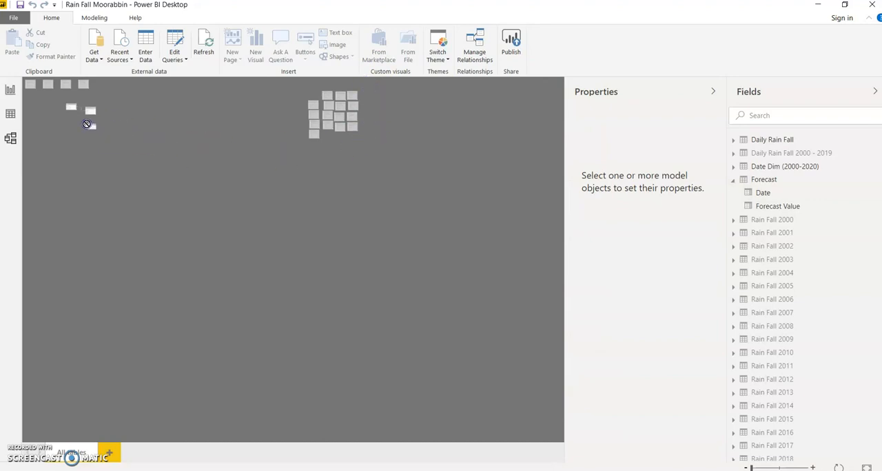
- Create a relationship between the Date field of Date Dim (2000-2020) and the Date field of Forecast
{"action": "left_click", "coordinate": [811, 468]}
{"action": "left_click_drag", "start_coordinate": [321, 434], "coordinate": [76, 430]}
{"action": "left_click_drag", "start_coordinate": [195, 166], "coordinate": [318, 286]}
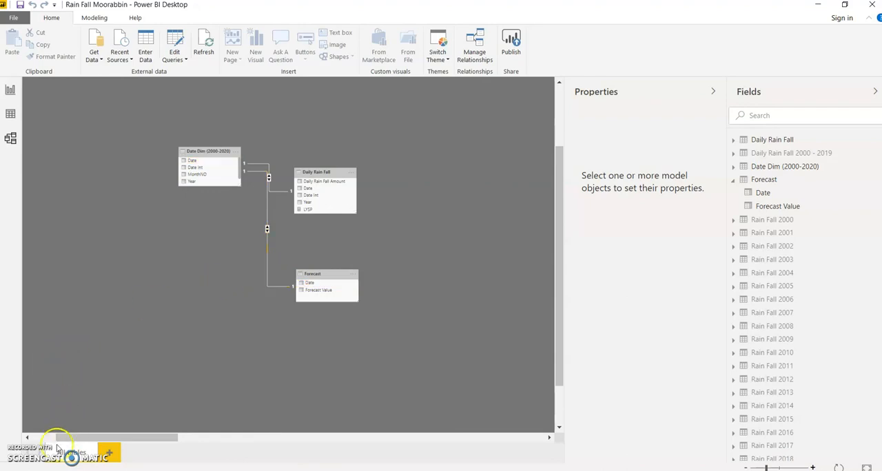
- Add Forecast Value to the values of the rainfall line chart on report Page 1
{"action": "left_click", "coordinate": [9, 91]}
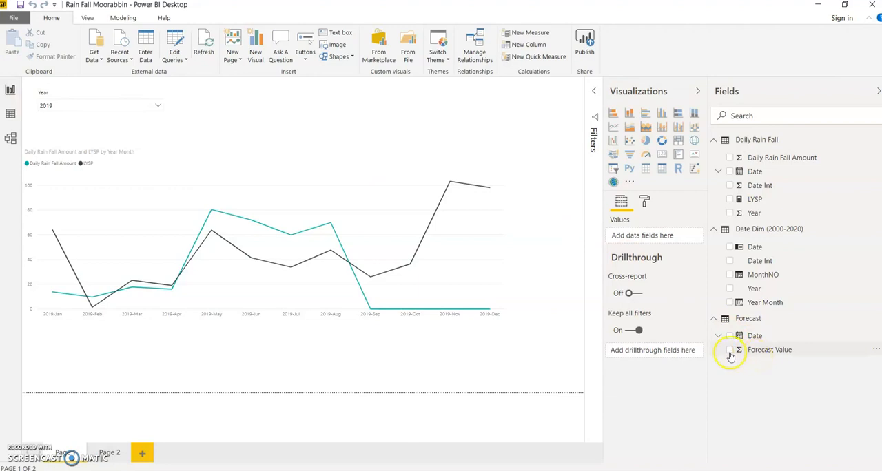
{"action": "left_click", "coordinate": [394, 179]}
{"action": "left_click", "coordinate": [729, 349]}
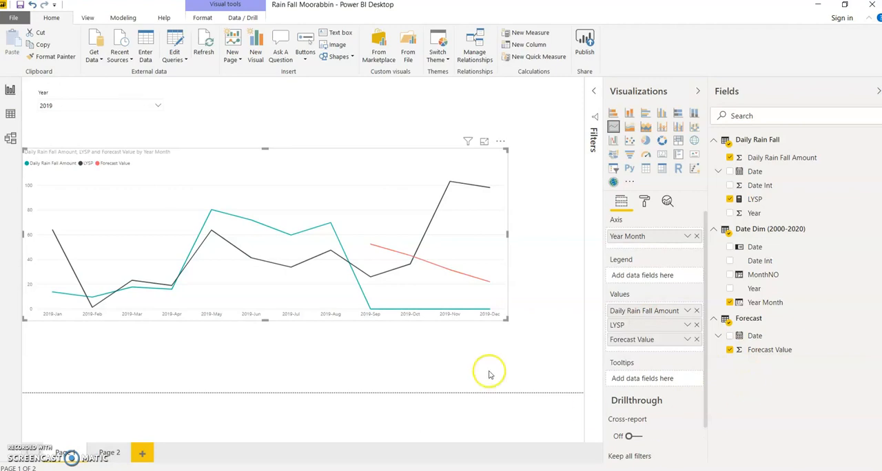